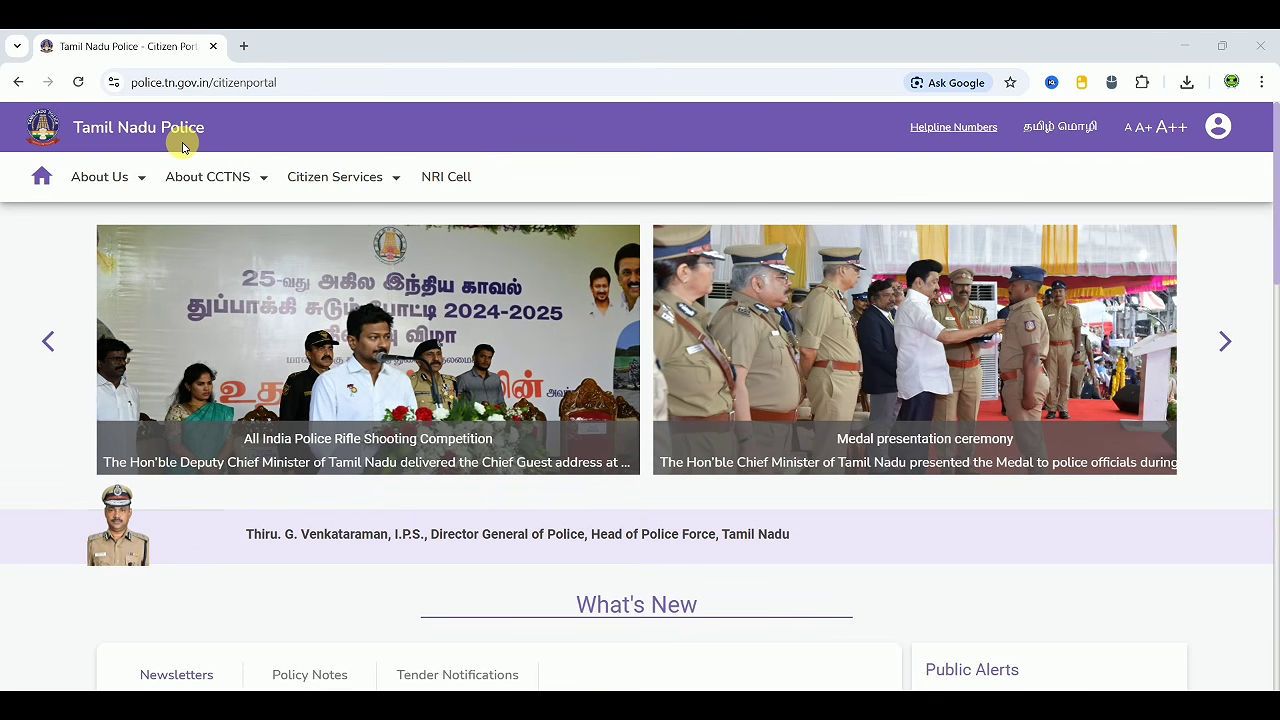
Begin a new Police Verification Report request and choose to register as a new citizen.
click(397, 179)
mouse_move(401, 248)
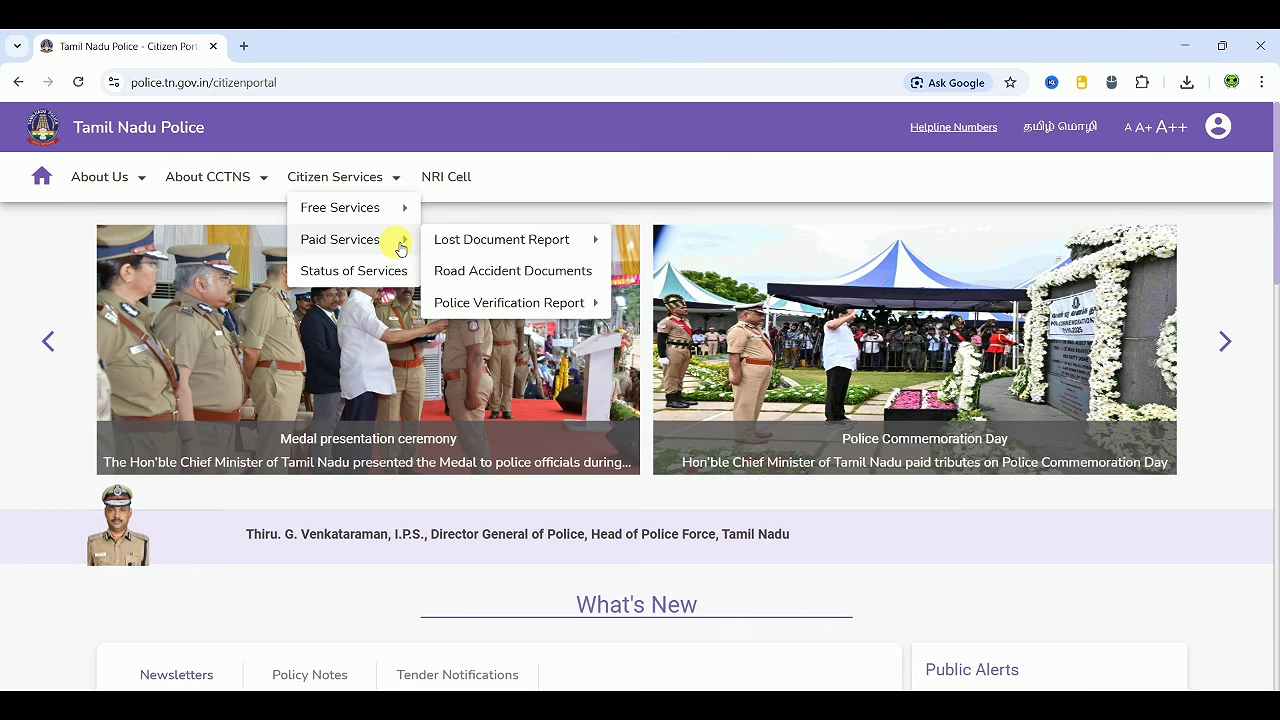
mouse_move(513, 313)
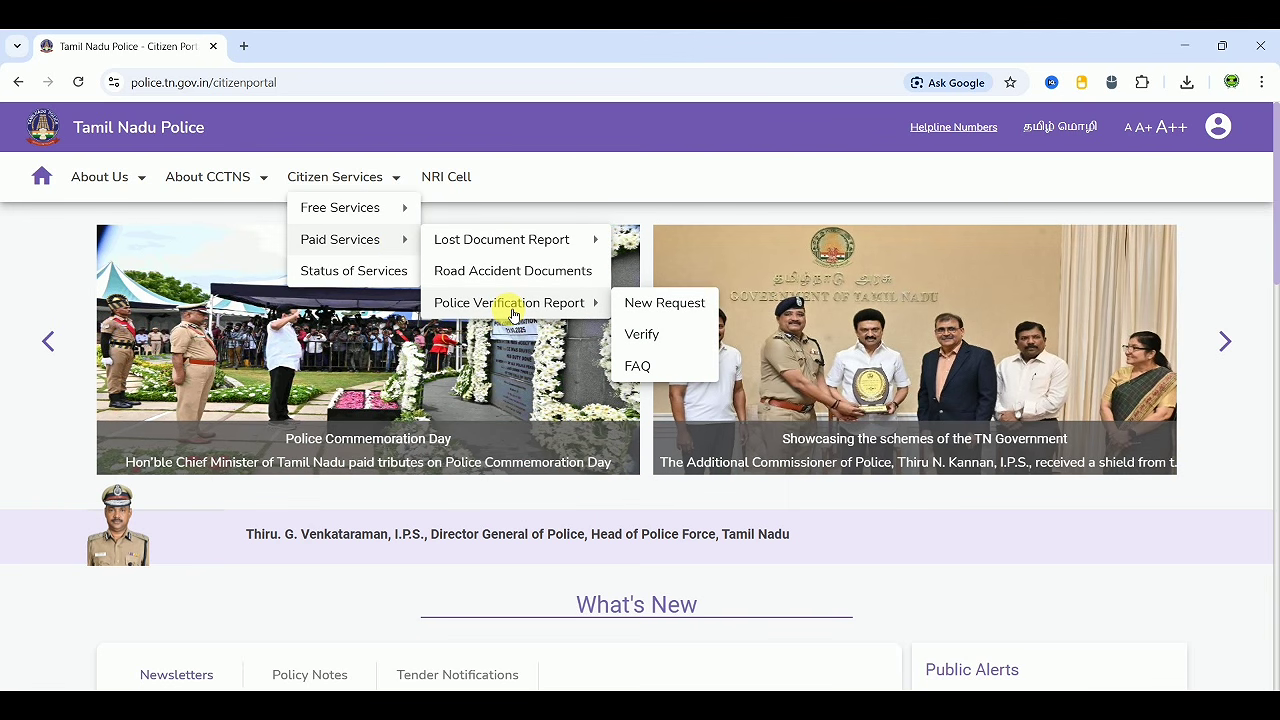
click(657, 297)
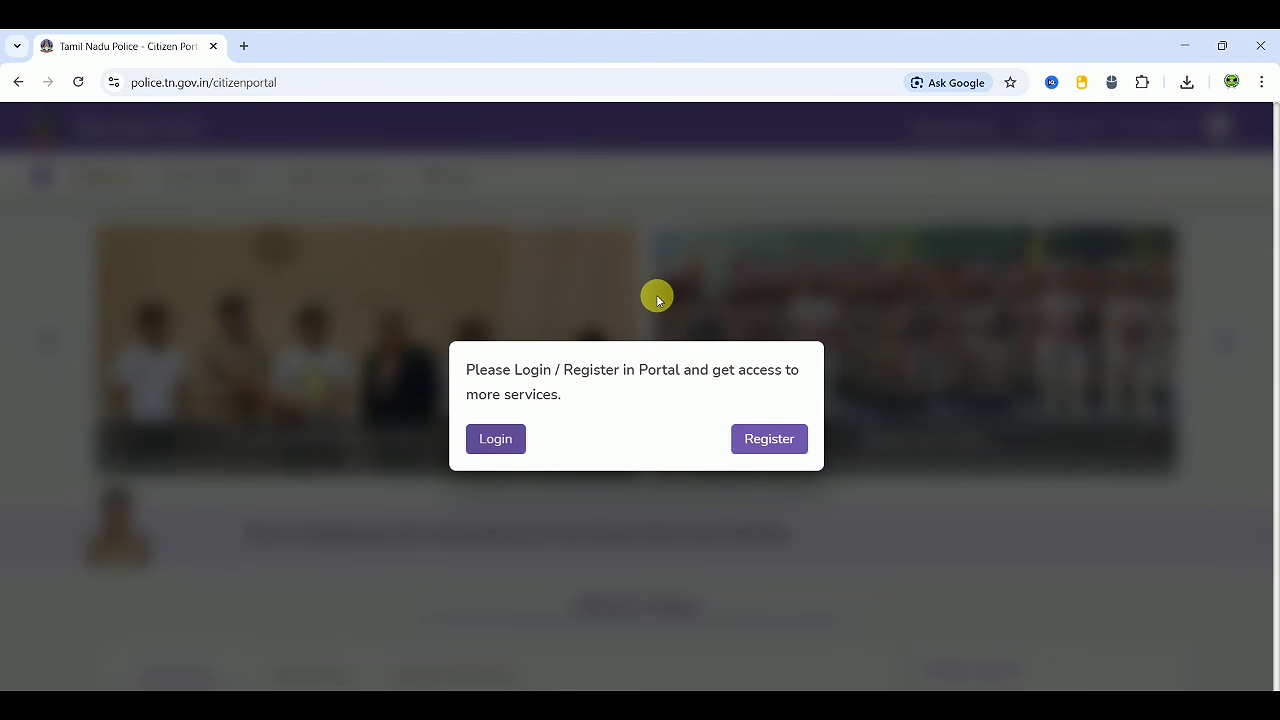
click(758, 440)
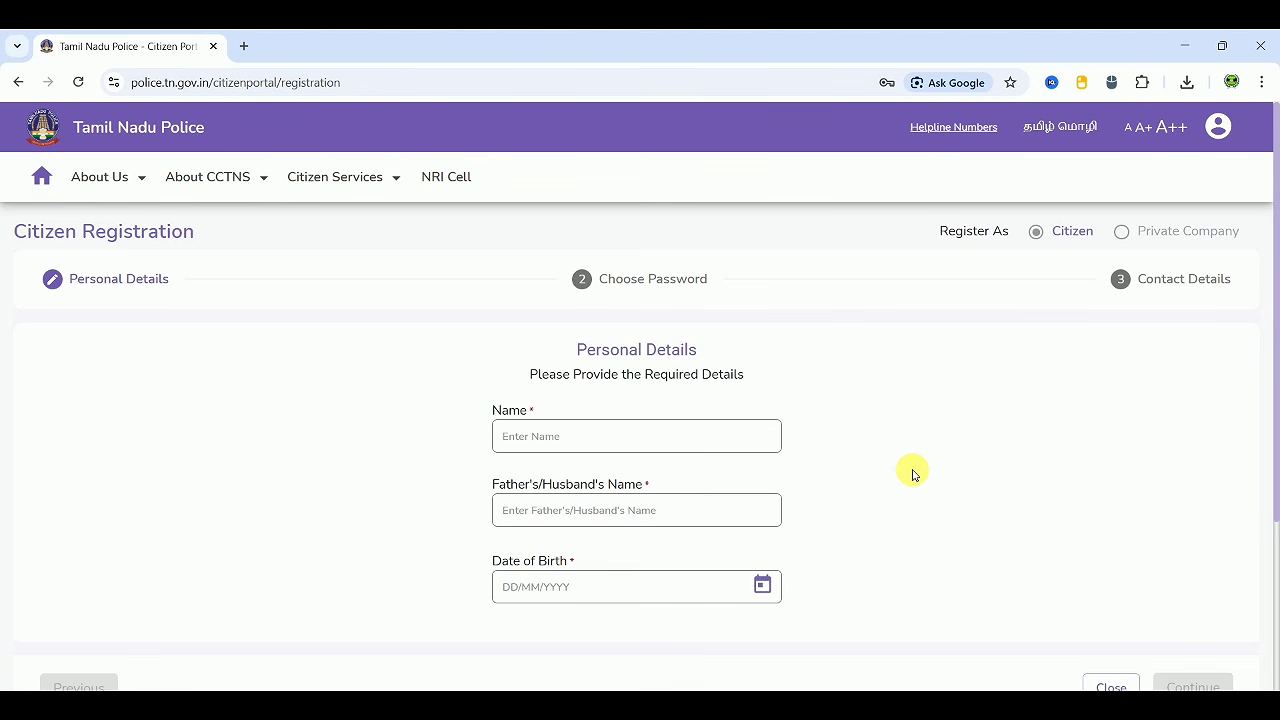
Enter the applicant's name in the Personal Details form.
scroll(913, 474, down, 1)
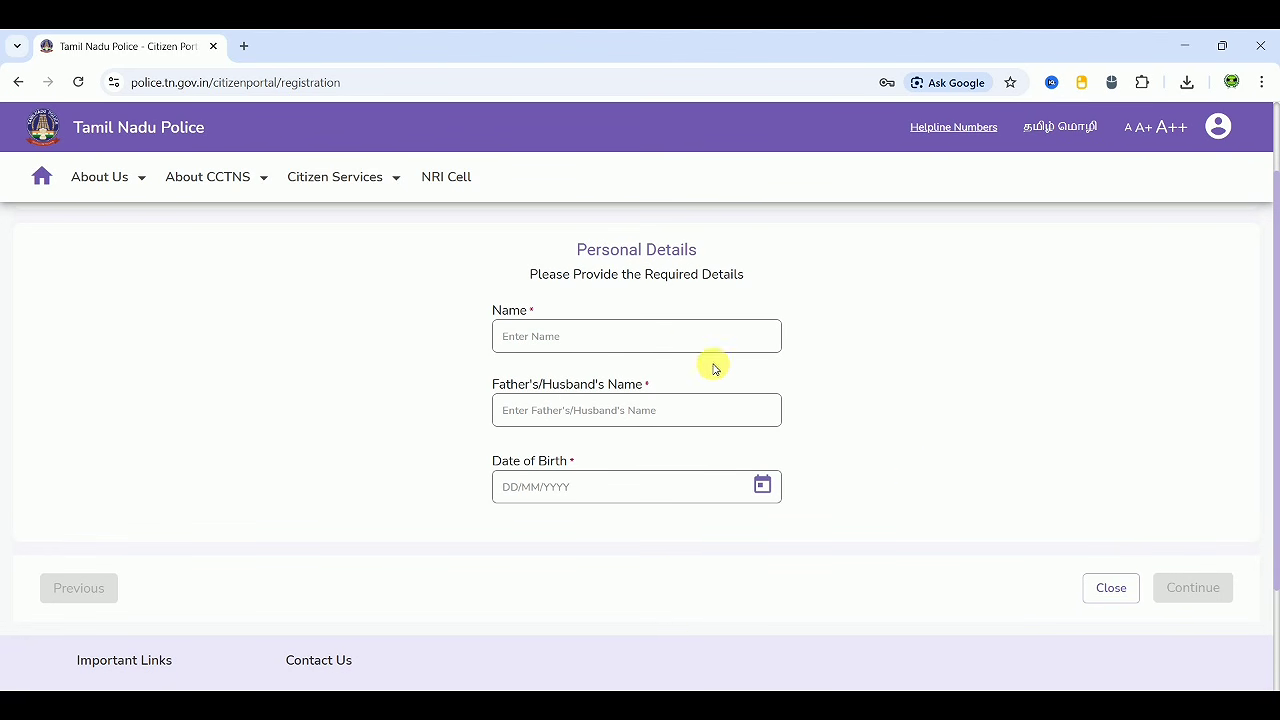
click(677, 335)
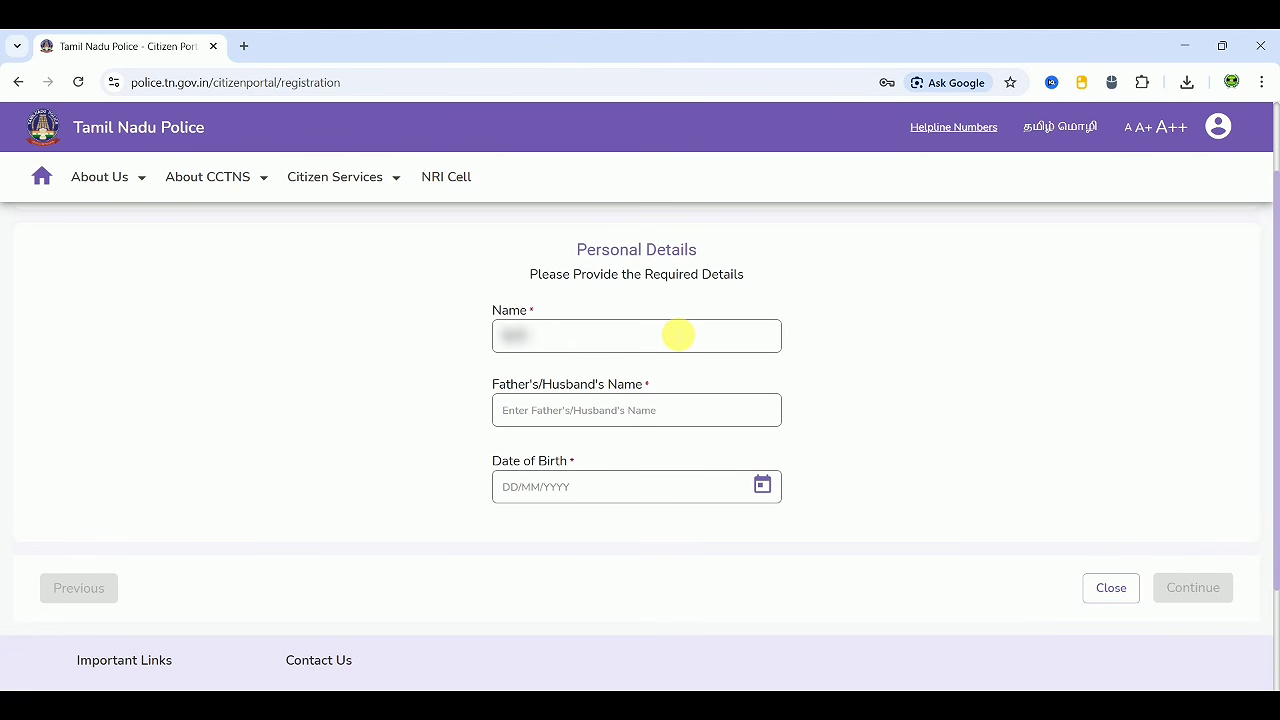
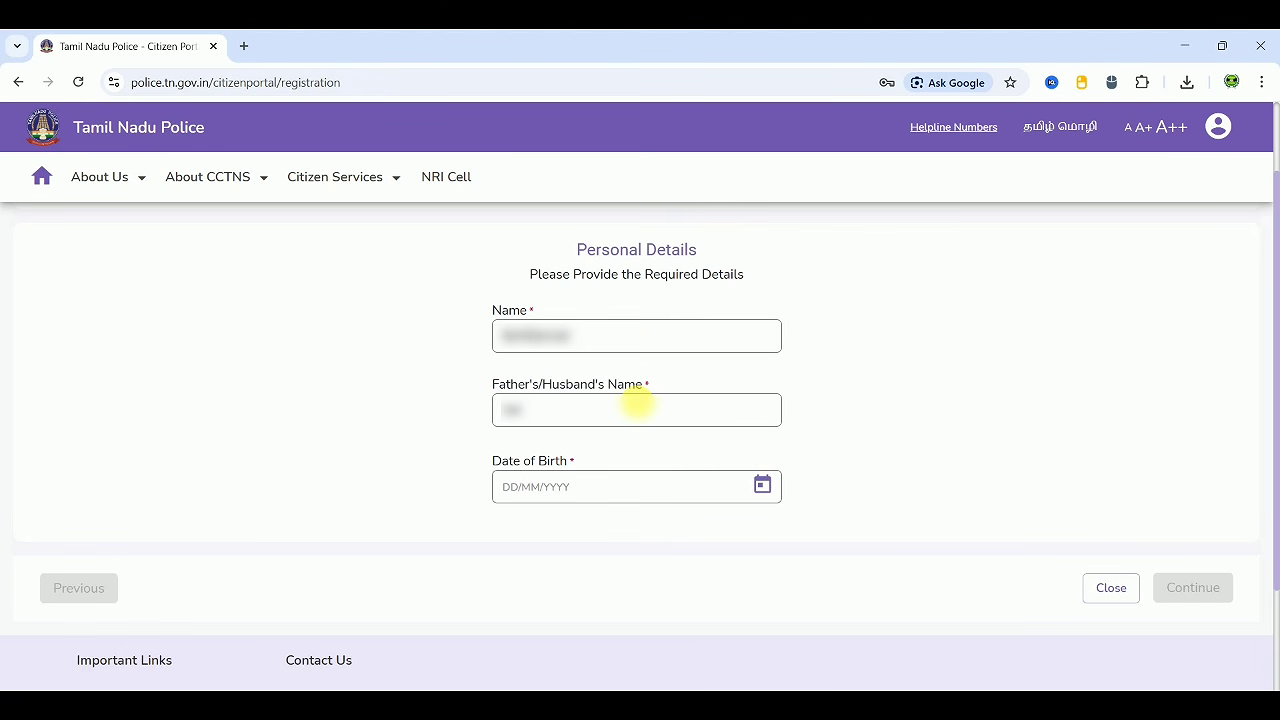
click(763, 484)
click(553, 194)
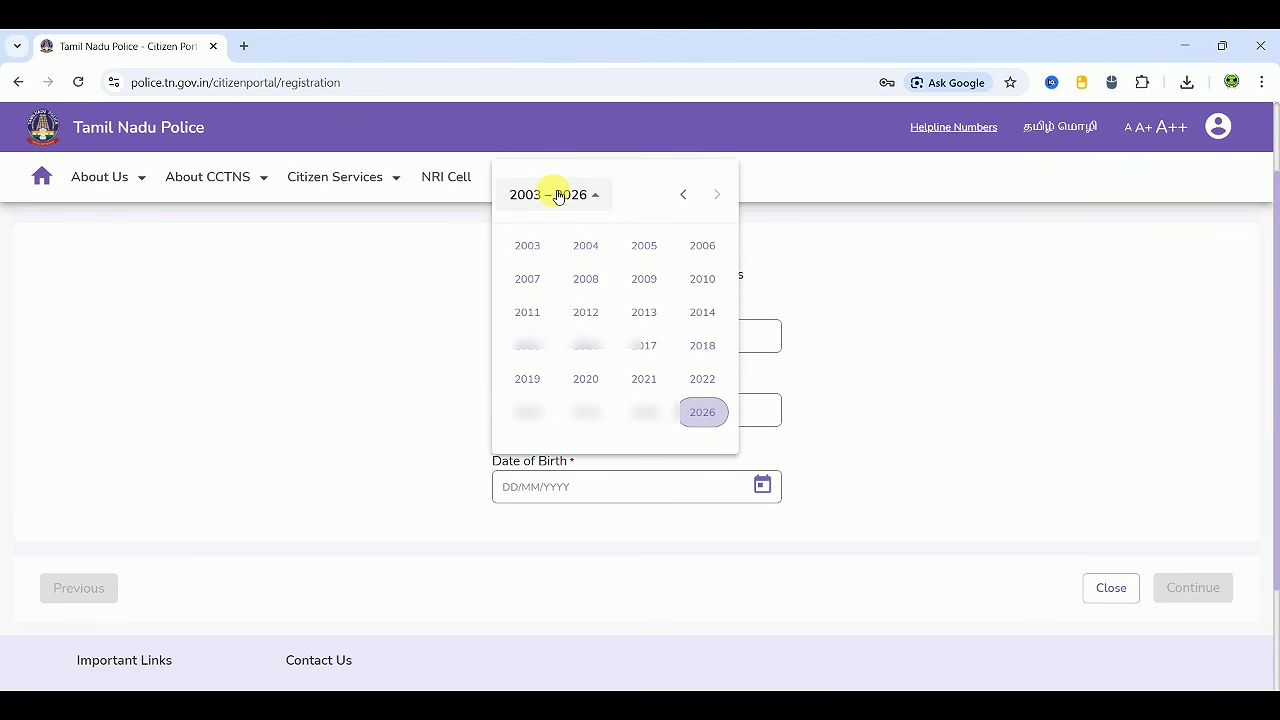
click(682, 193)
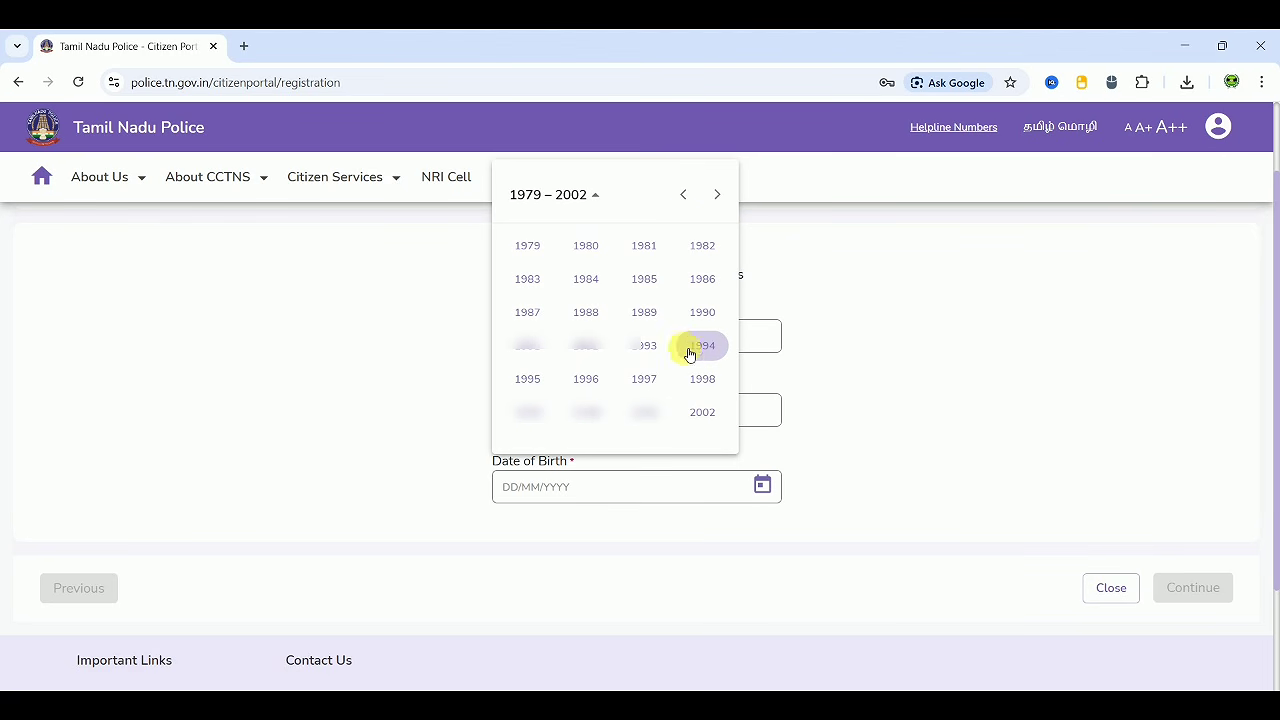
click(700, 376)
click(710, 283)
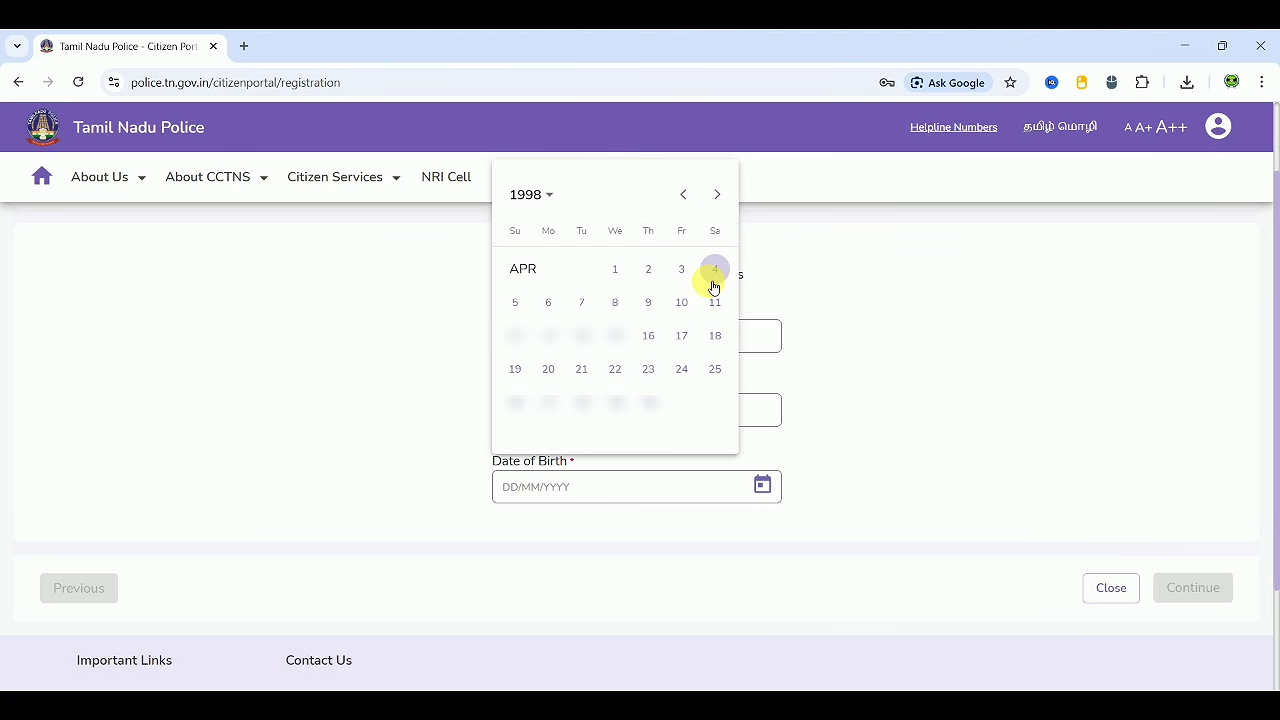
click(678, 368)
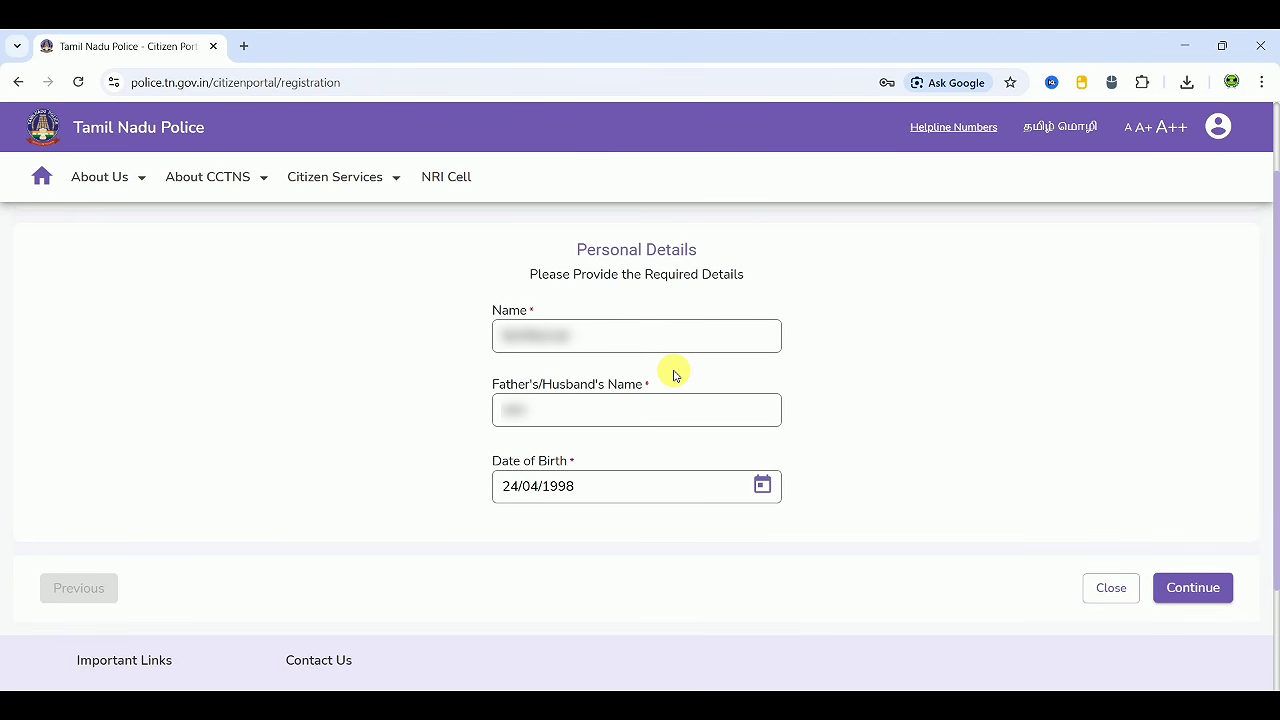
click(1193, 588)
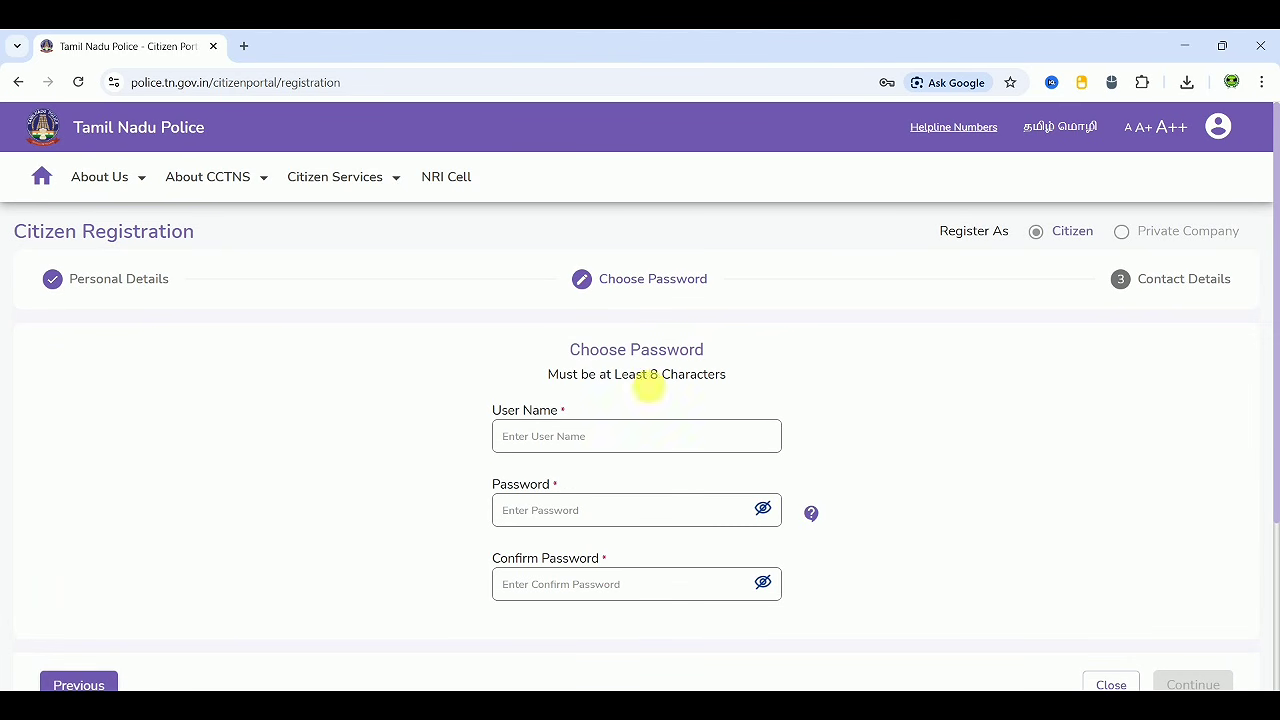
Enter a user name, the account password and its confirmation, then continue to Contact Details.
click(555, 436)
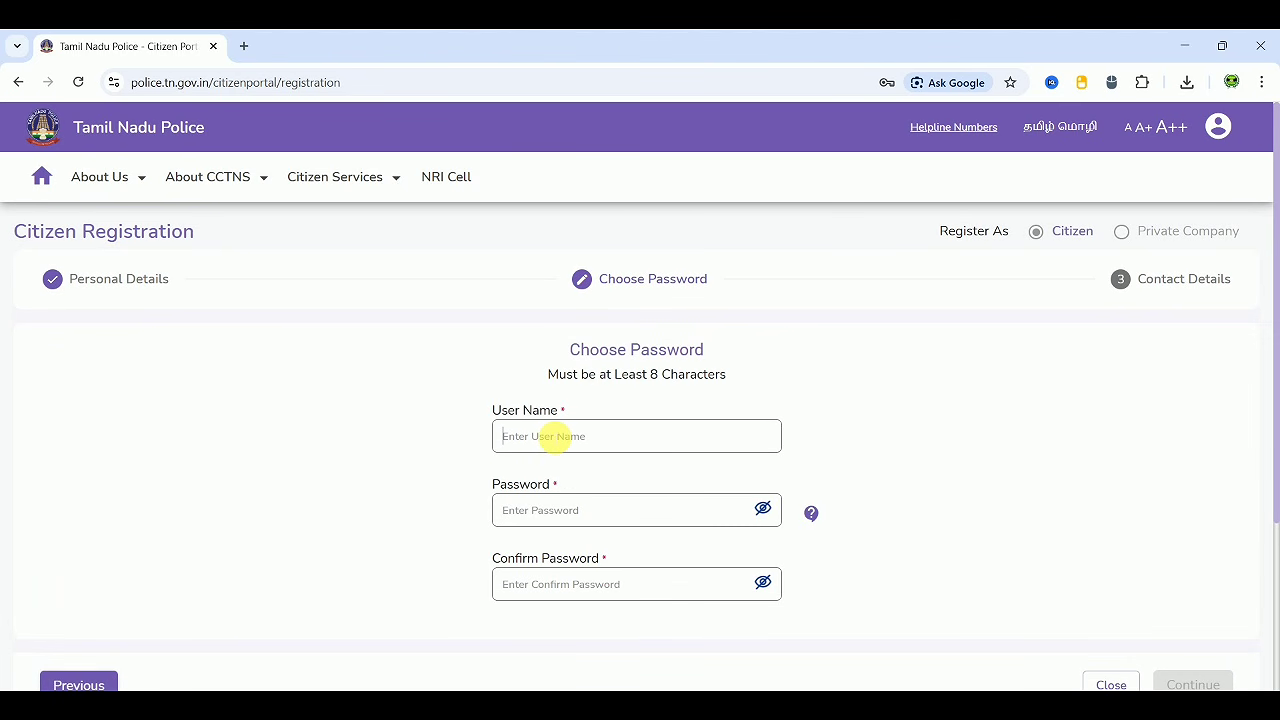
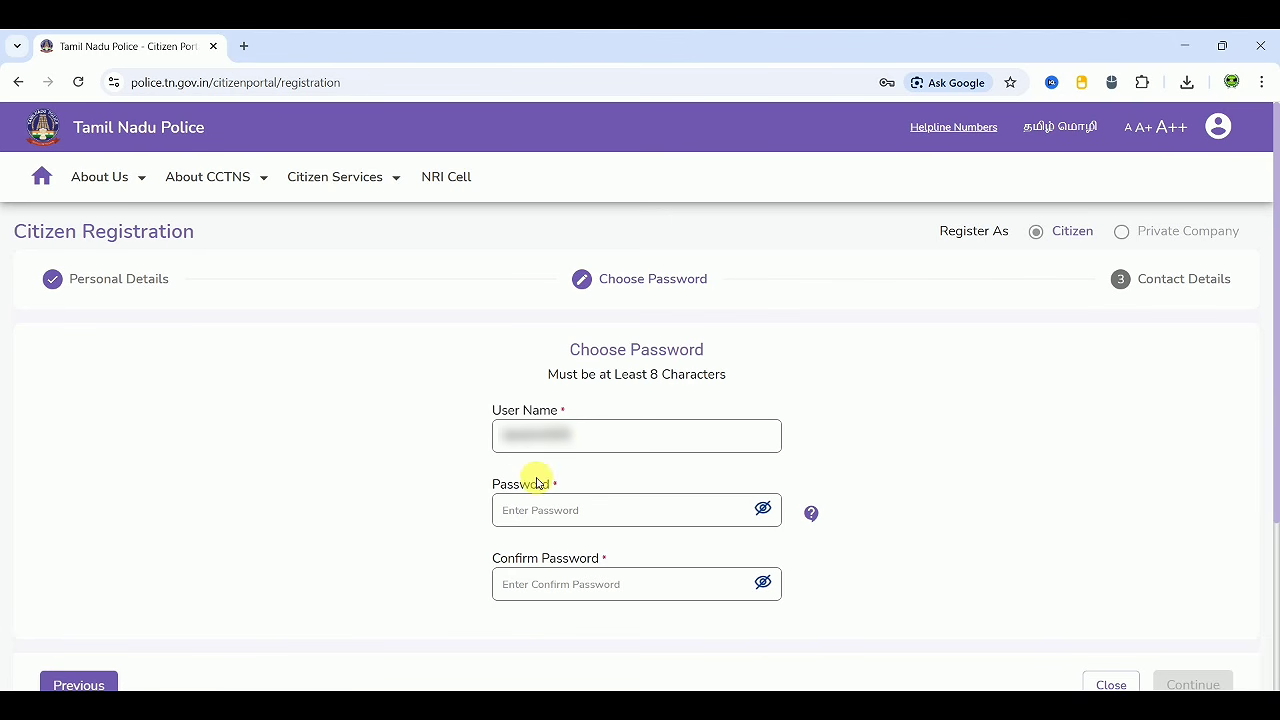
click(540, 510)
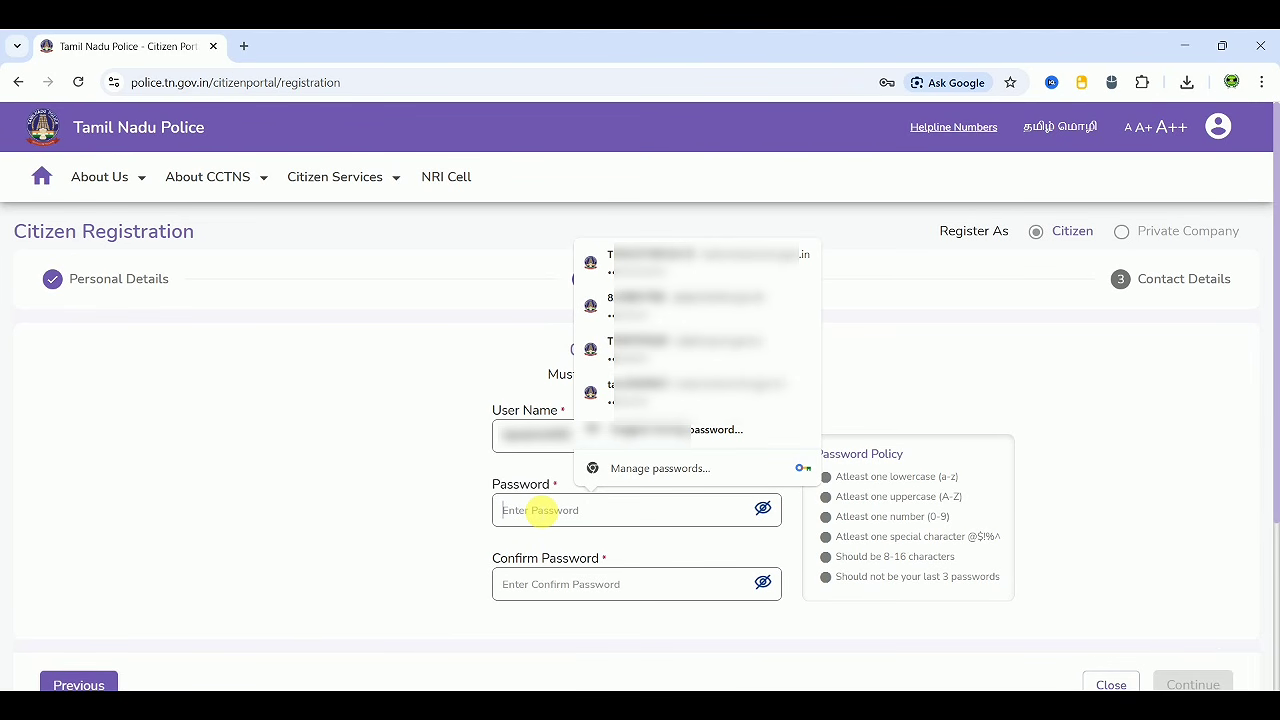
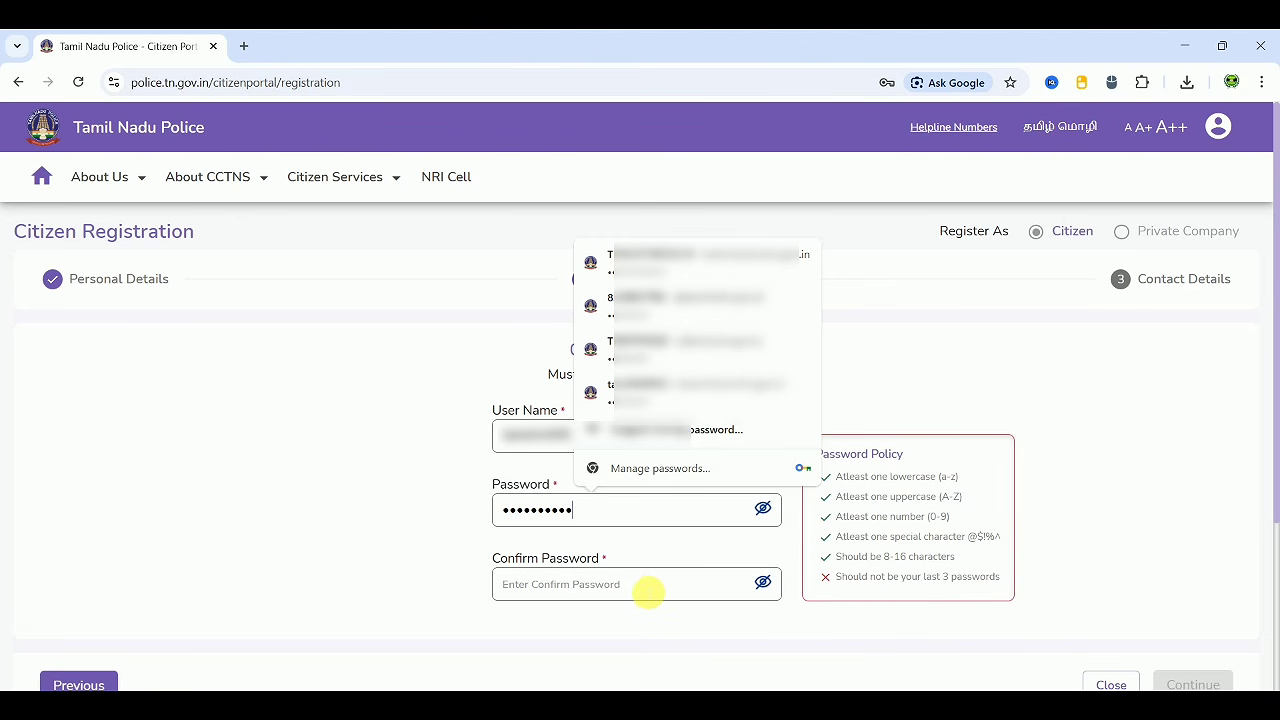
click(645, 591)
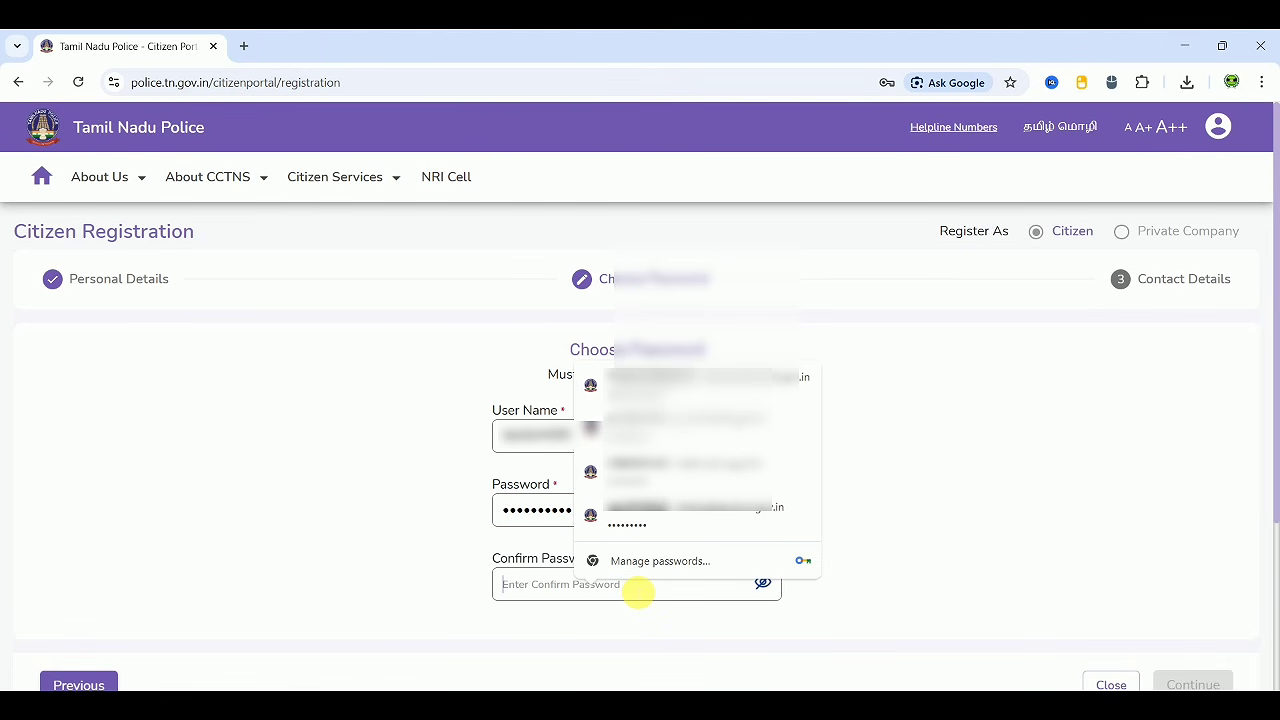
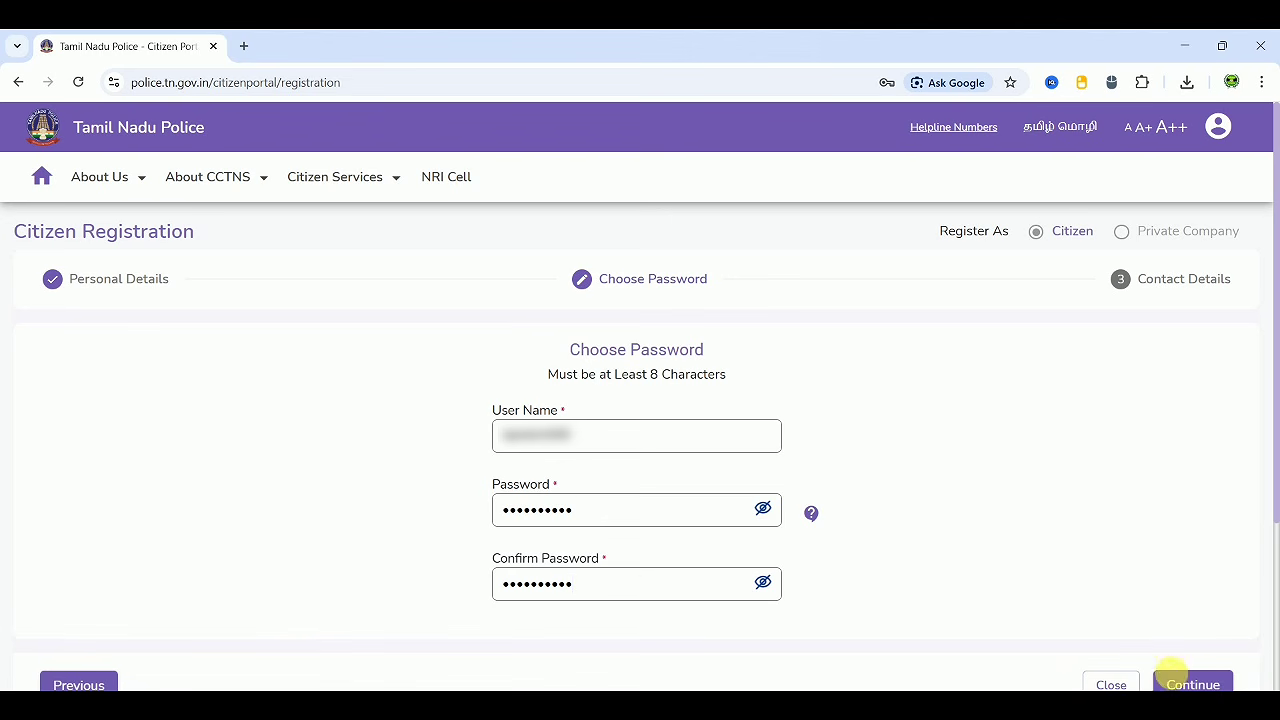
click(1219, 686)
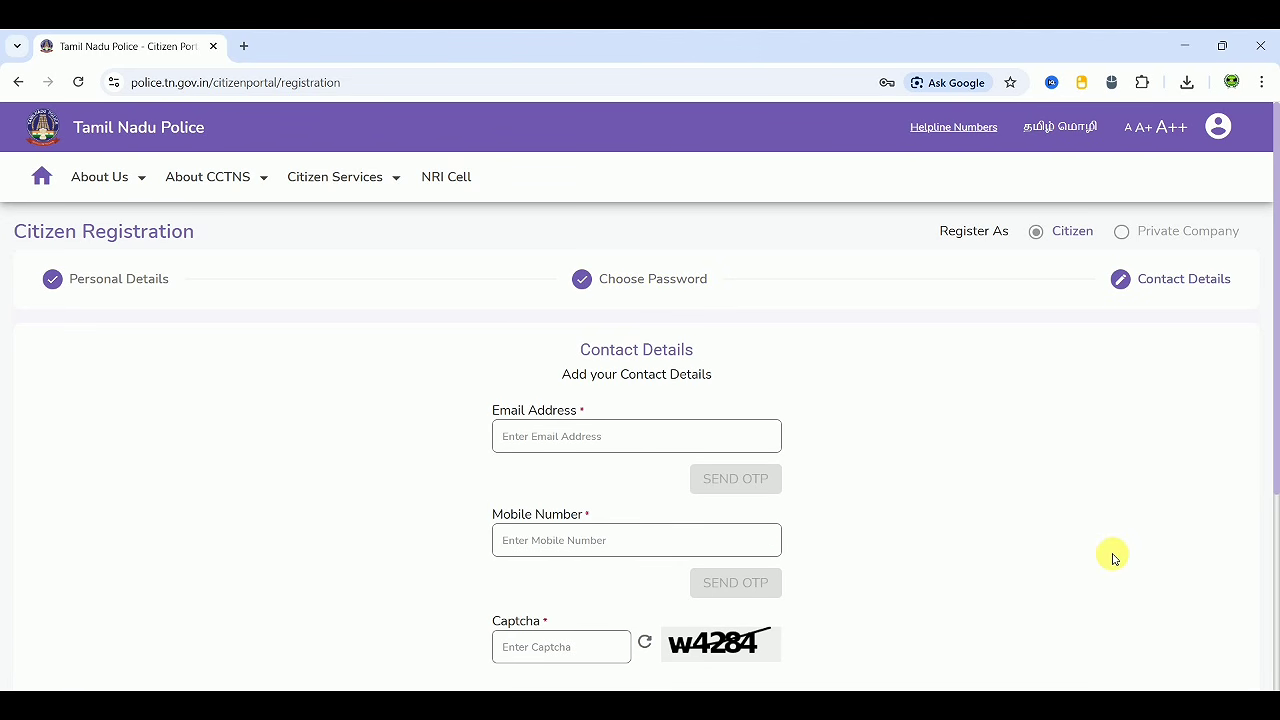
Enter the e-mail address, request its one-time code and fill in the e-mail verification code.
scroll(1115, 558, down, 1)
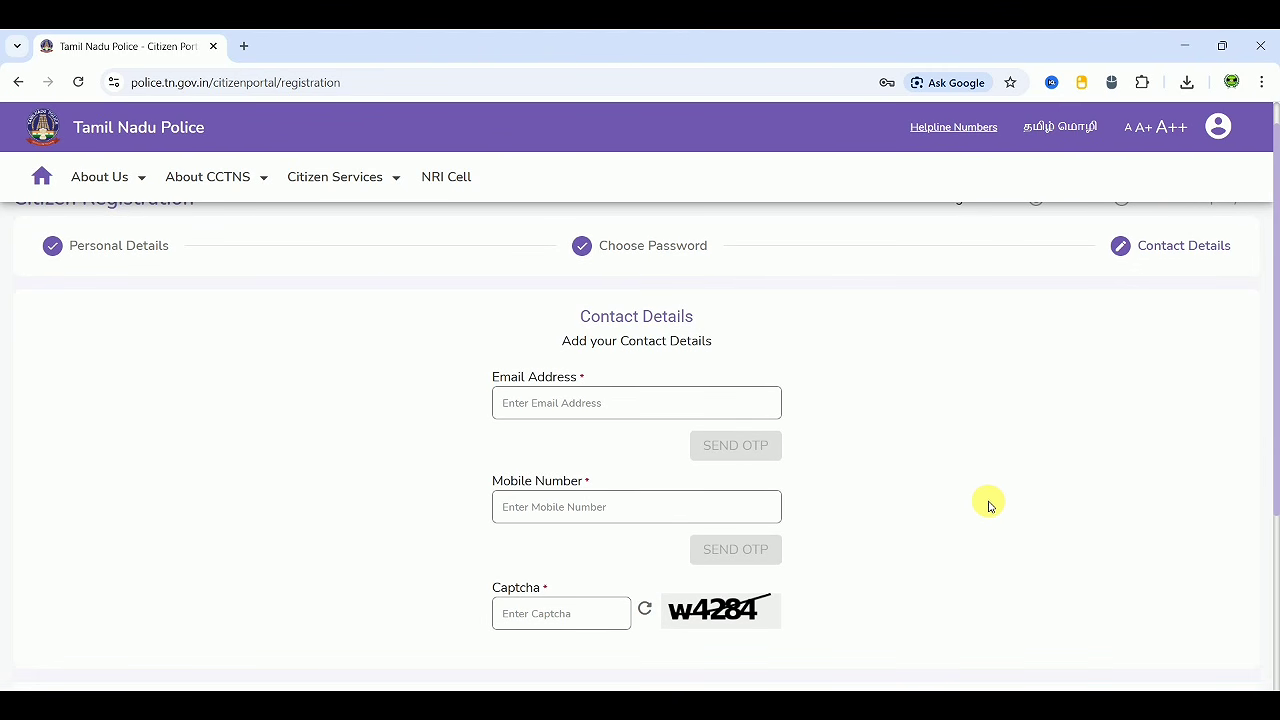
click(584, 413)
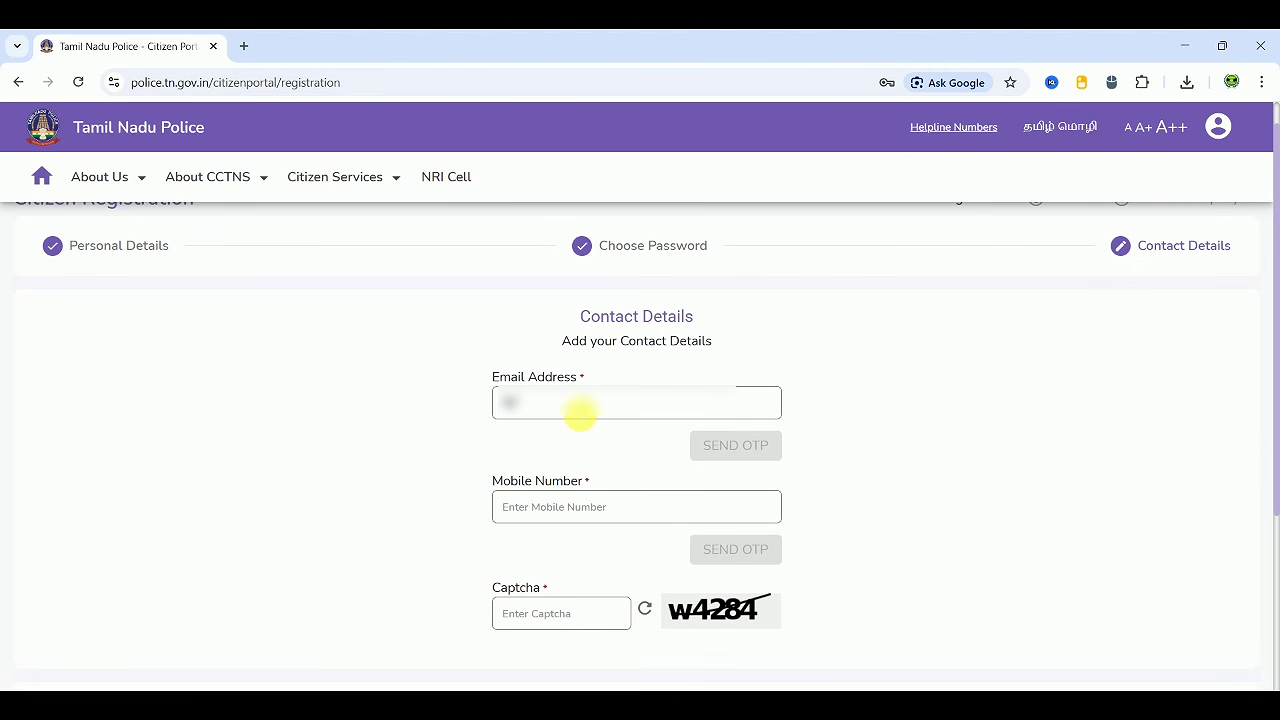
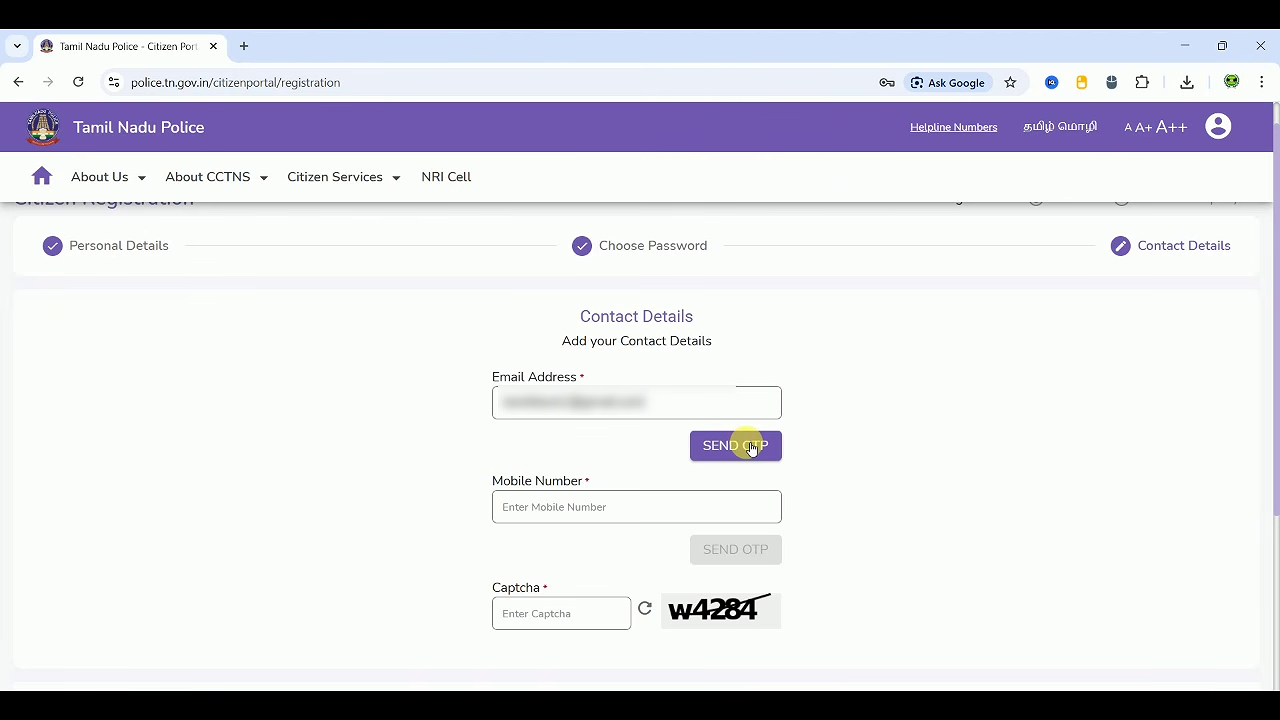
click(745, 443)
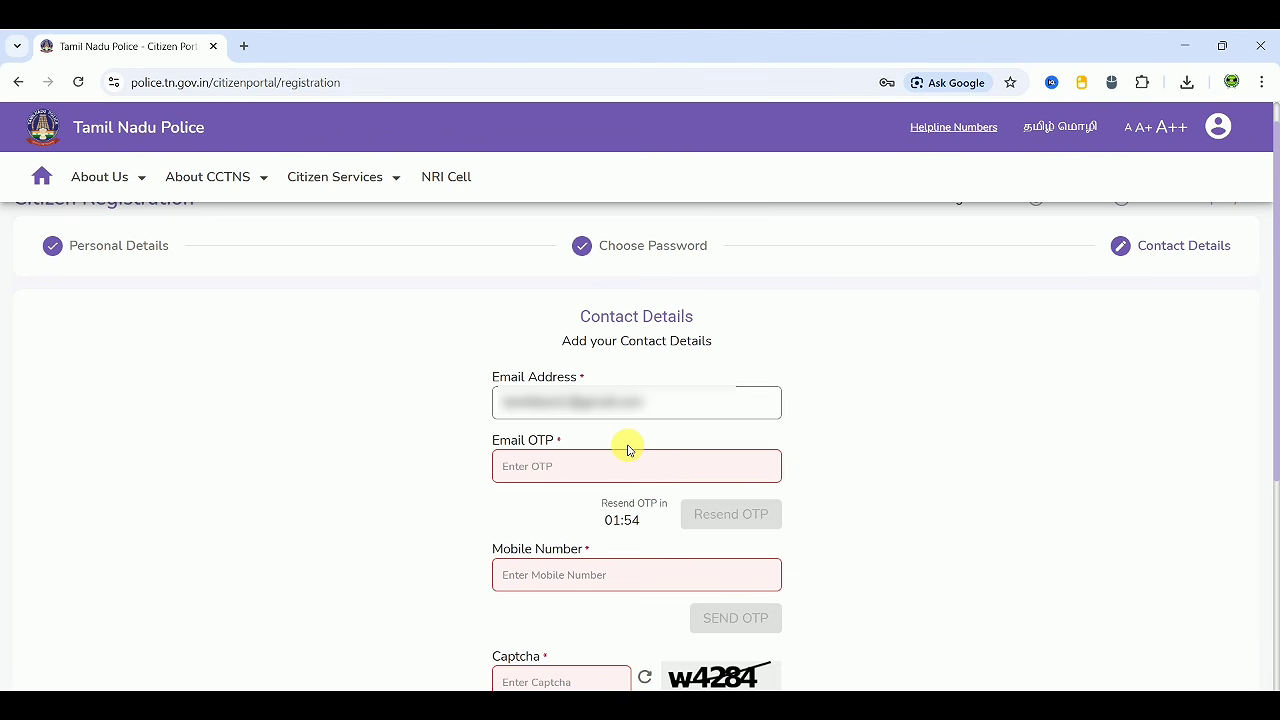
click(590, 472)
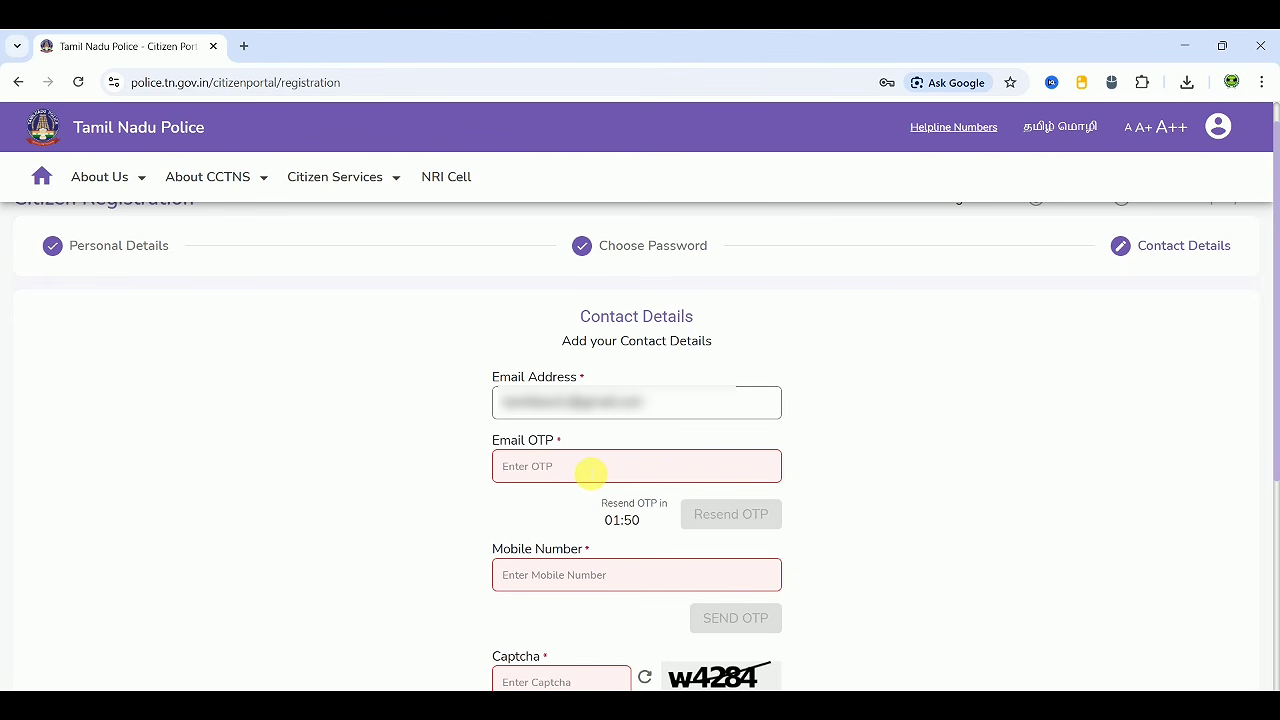
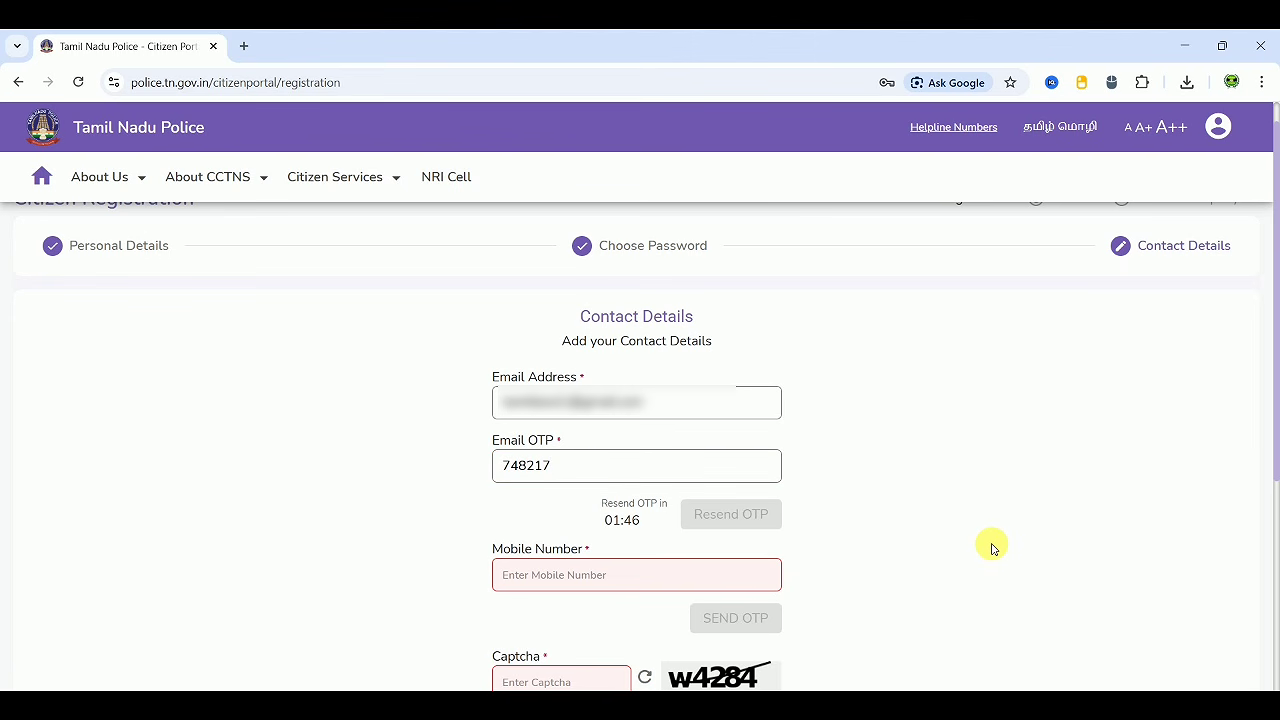
Enter the mobile number, send and fill in its verification code, and enter the captcha.
scroll(990, 545, down, 1)
click(671, 474)
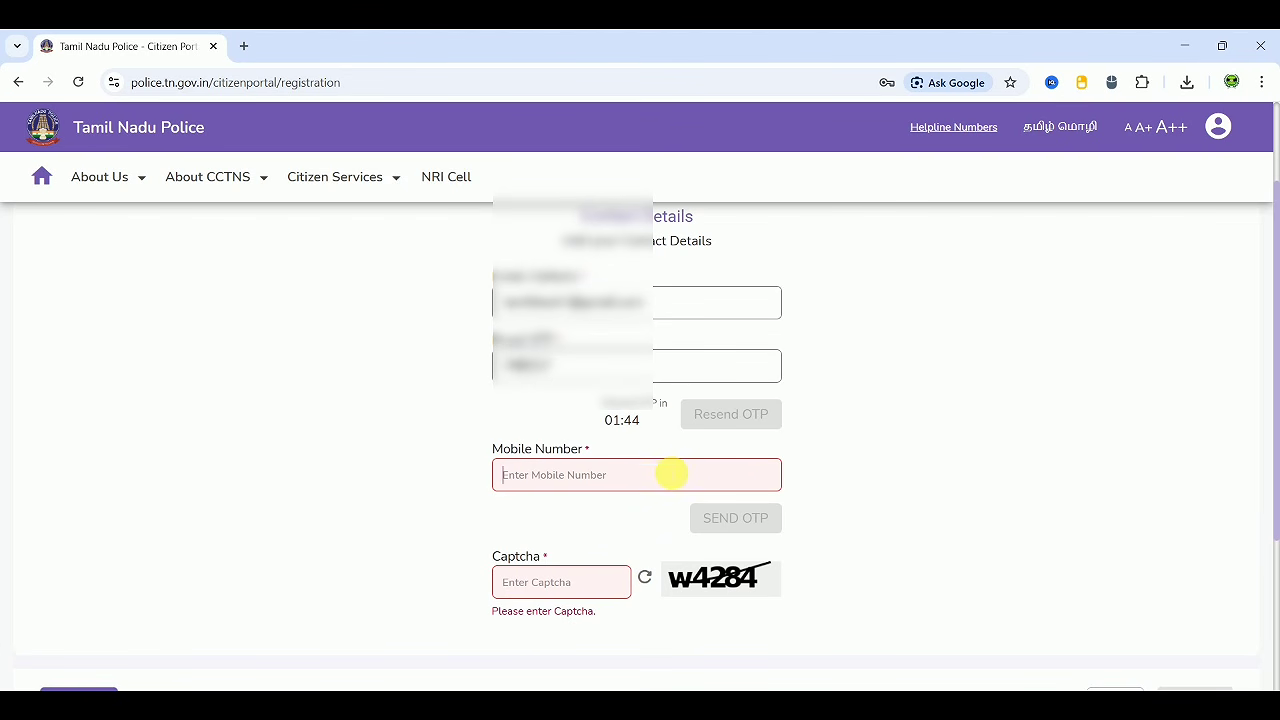
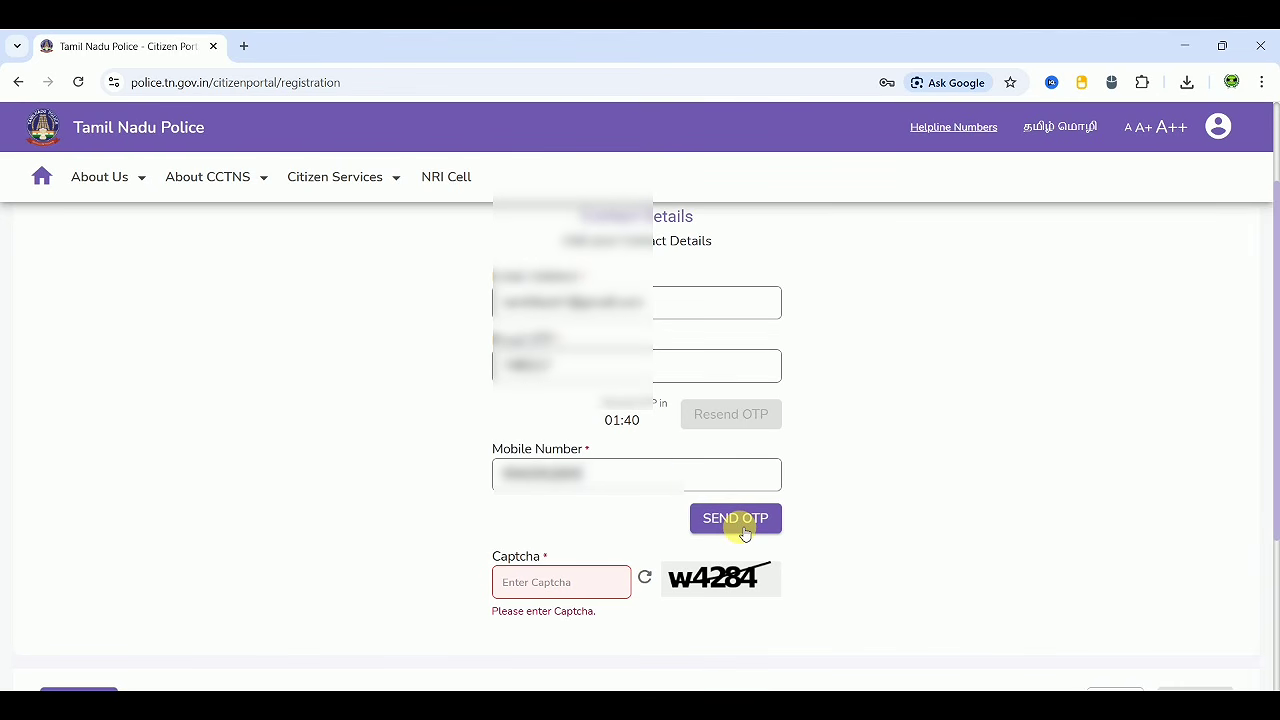
click(737, 520)
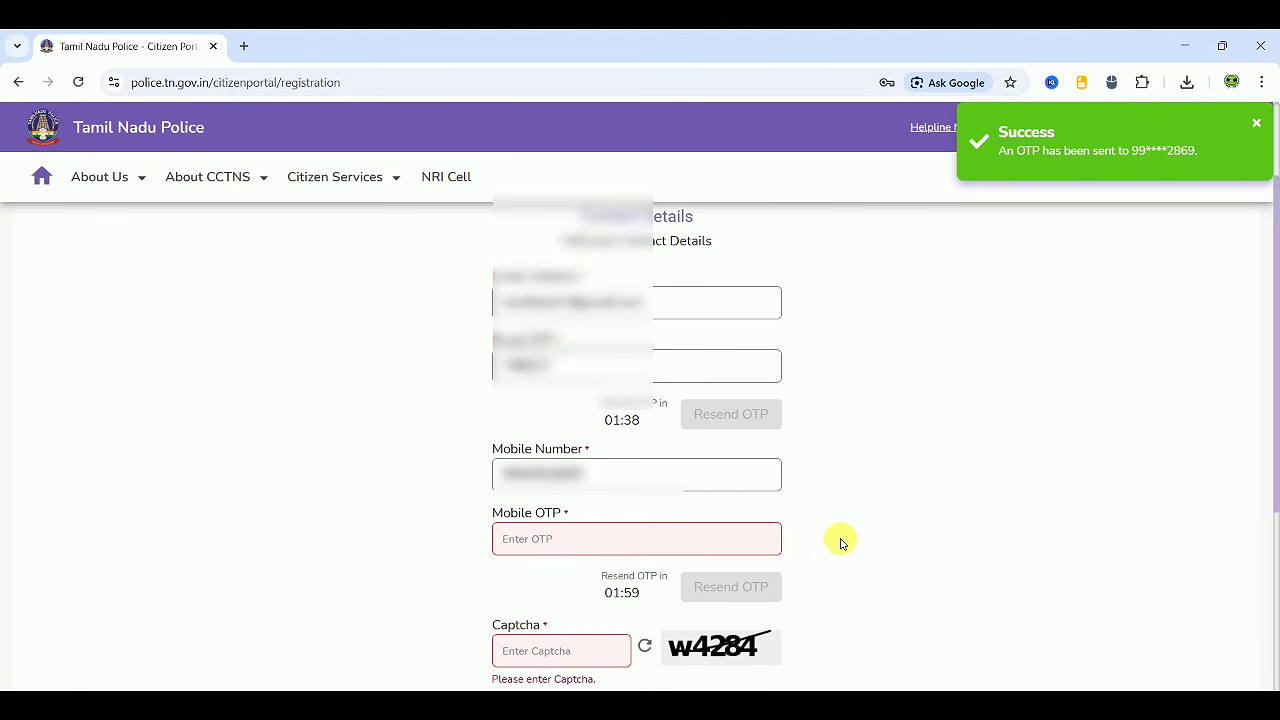
click(744, 537)
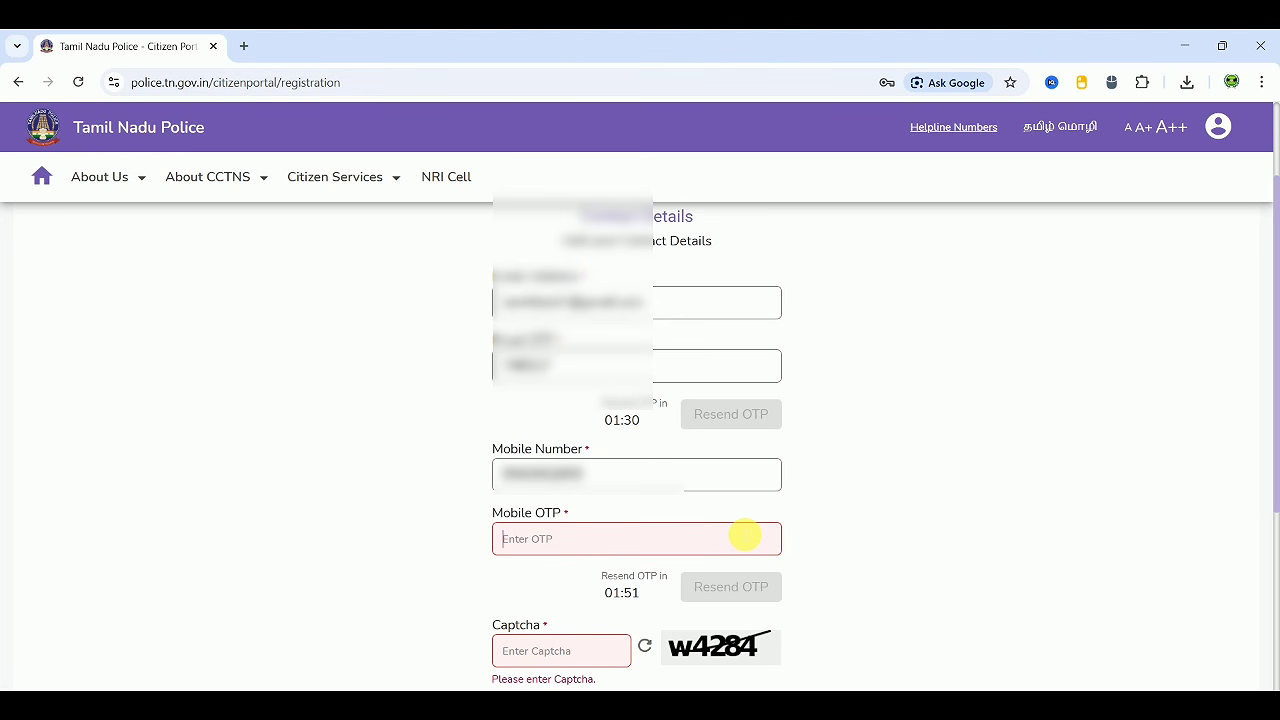
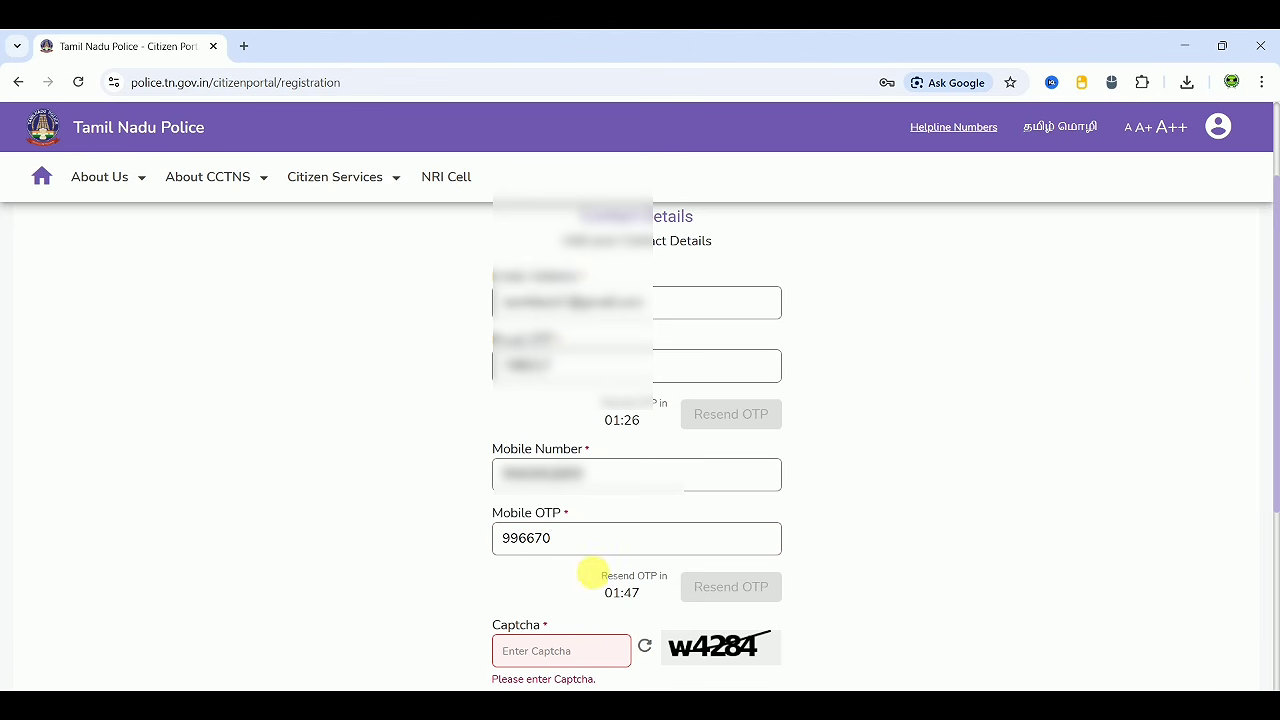
click(565, 646)
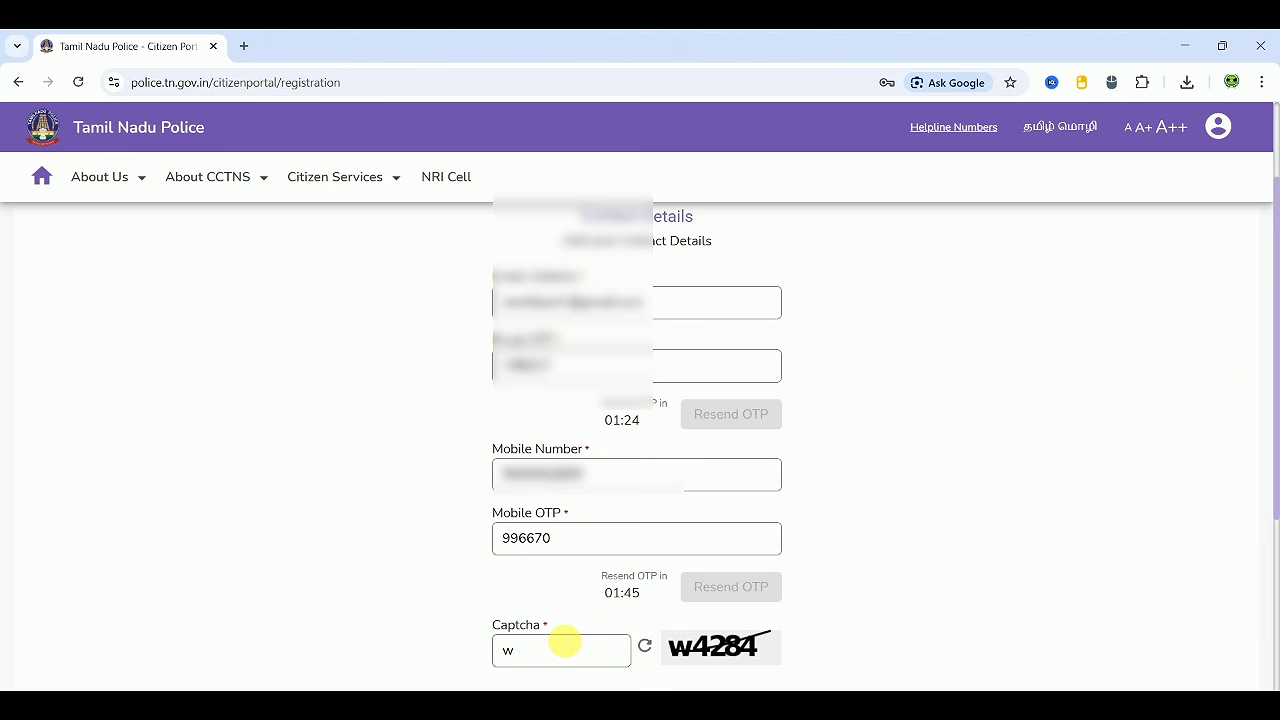
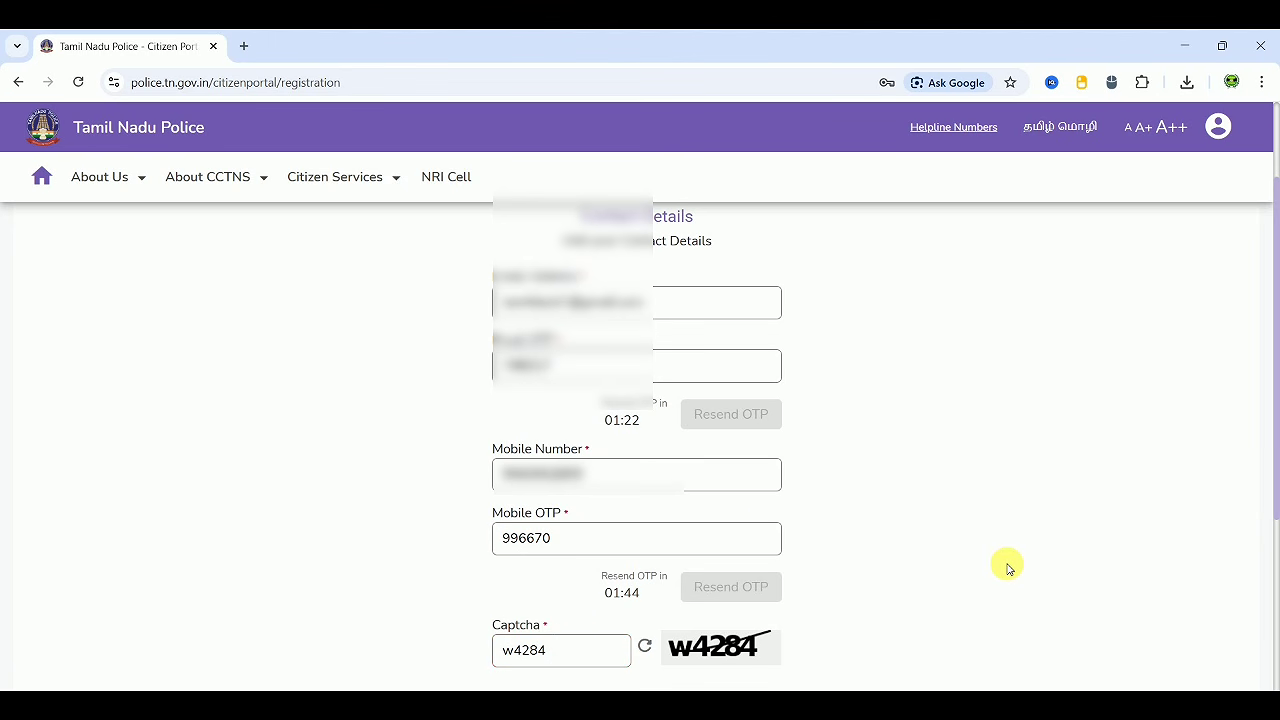
scroll(1008, 567, down, 2)
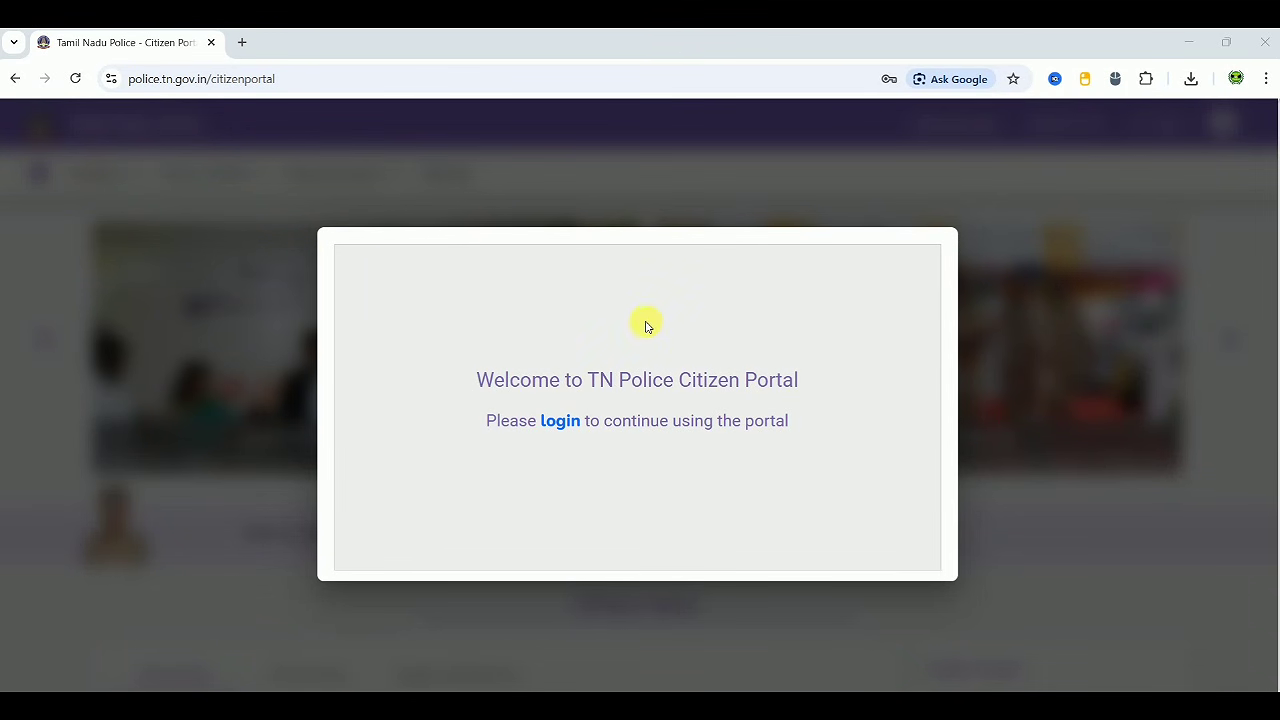
Go to the login page and enter the account username and password.
click(561, 421)
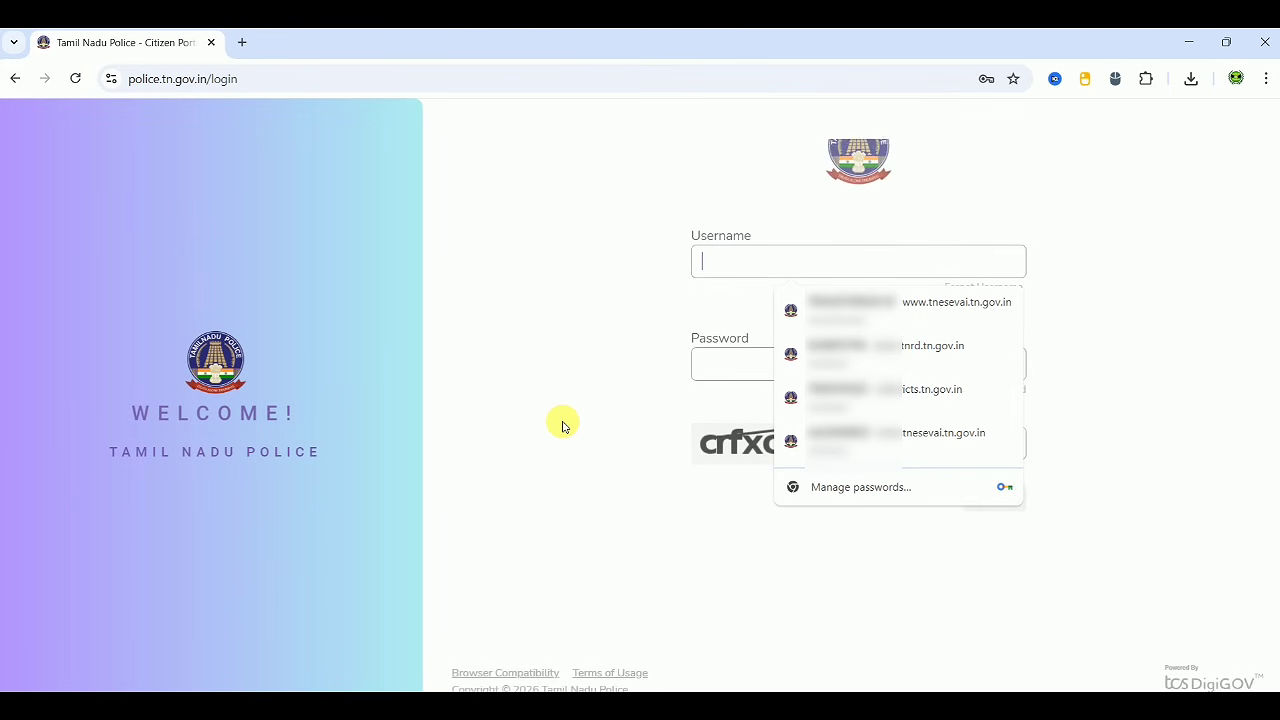
click(598, 445)
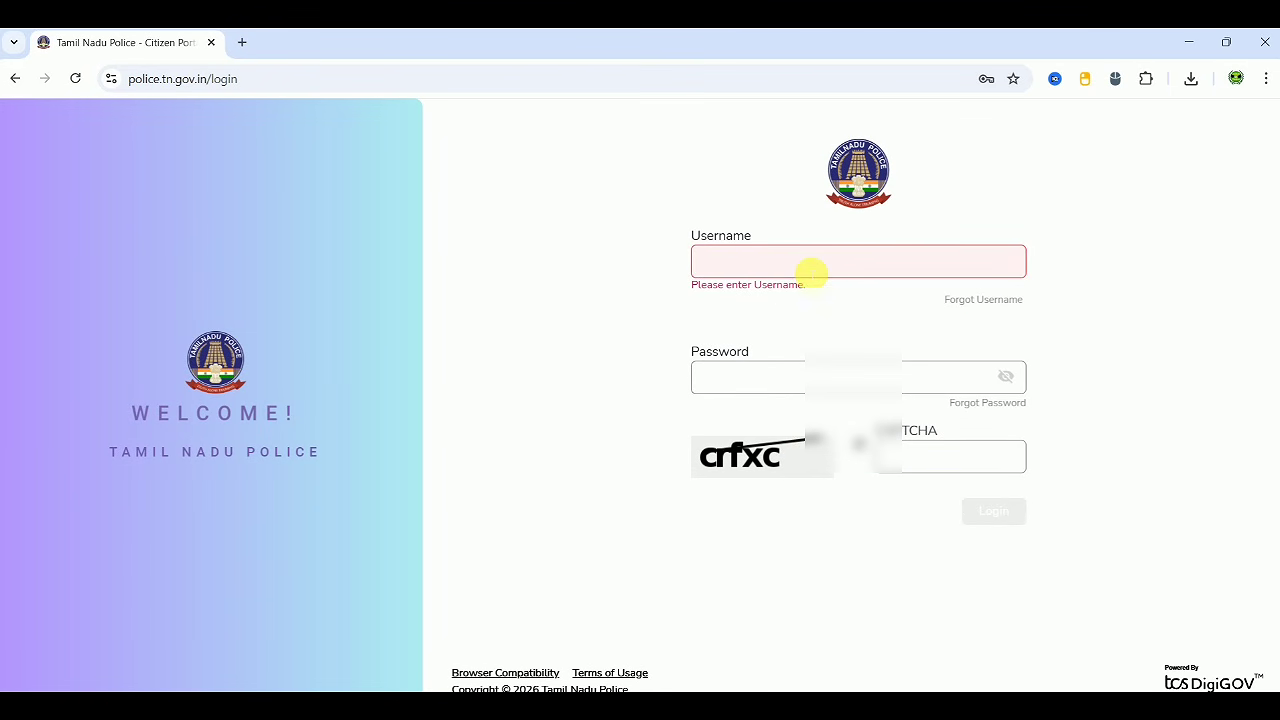
click(811, 270)
text(t)
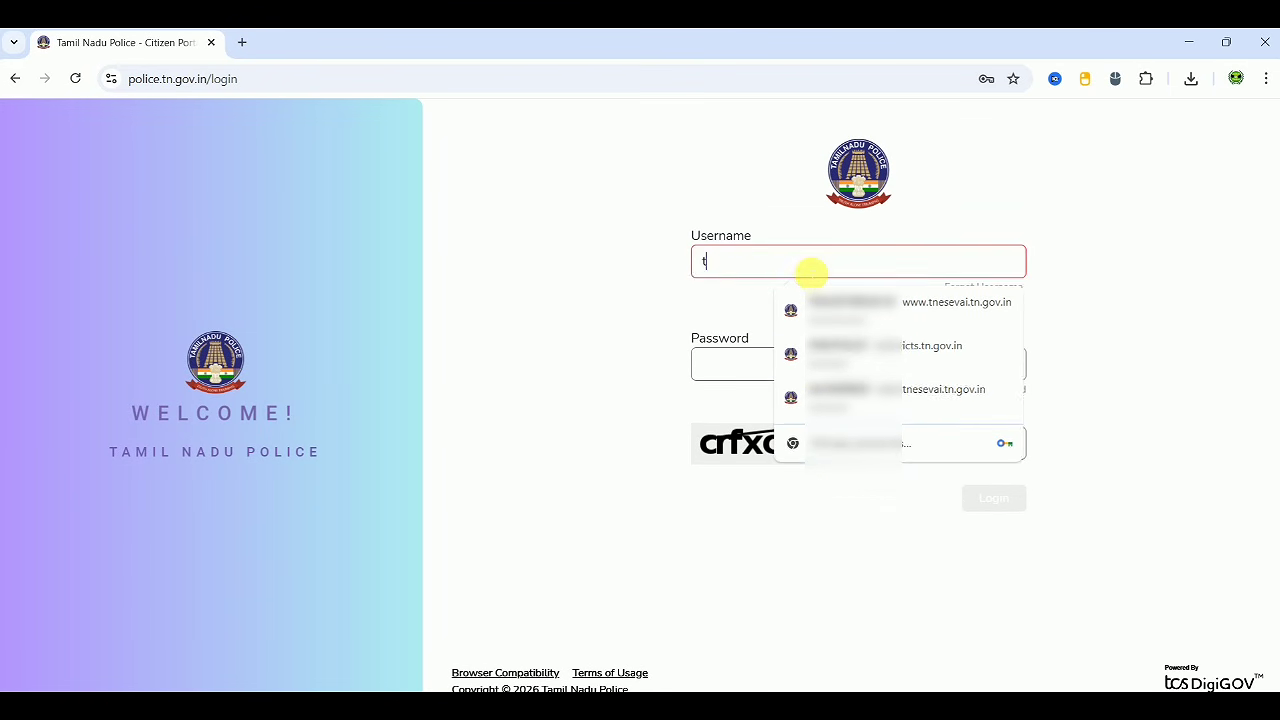
text(amil123)
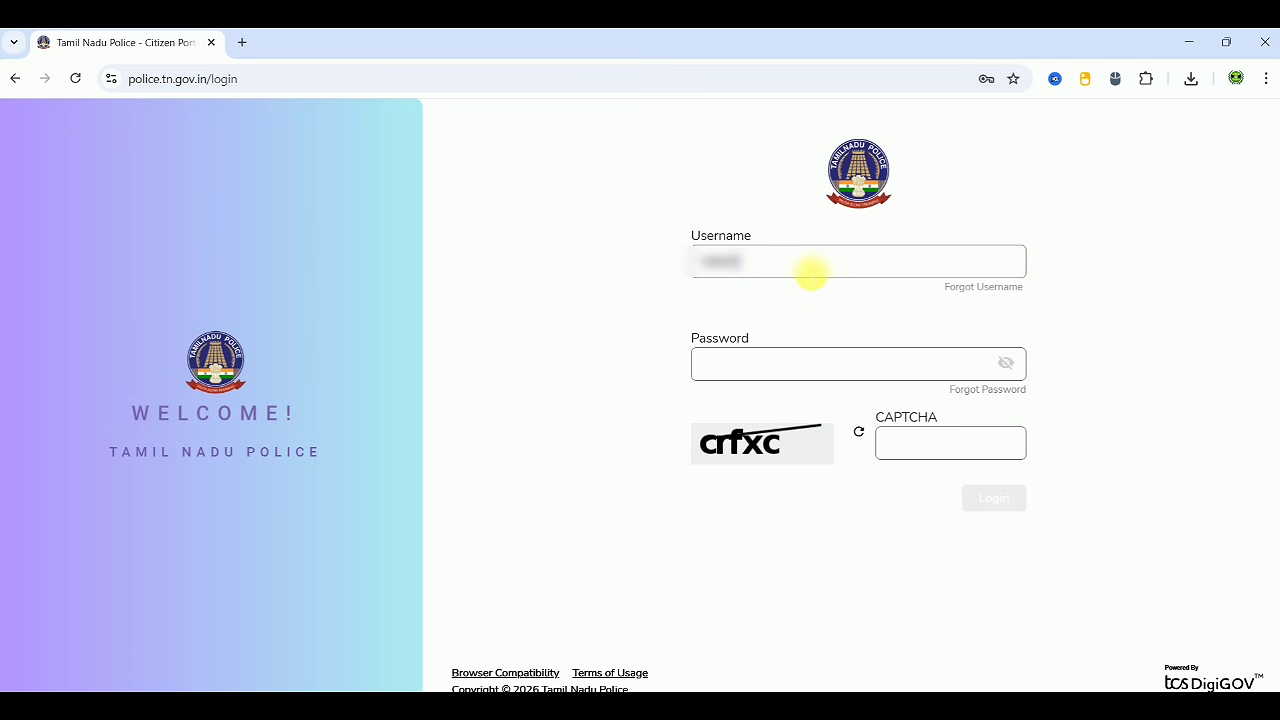
text(45)
click(790, 360)
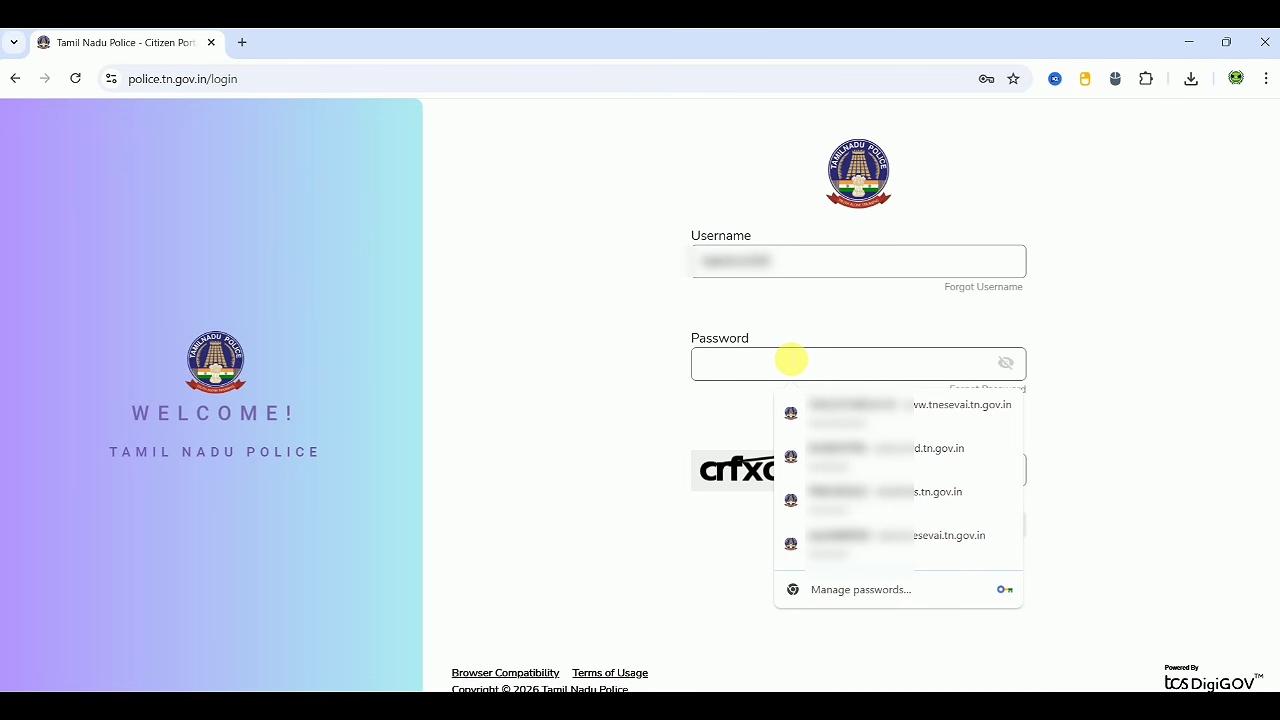
text(****)
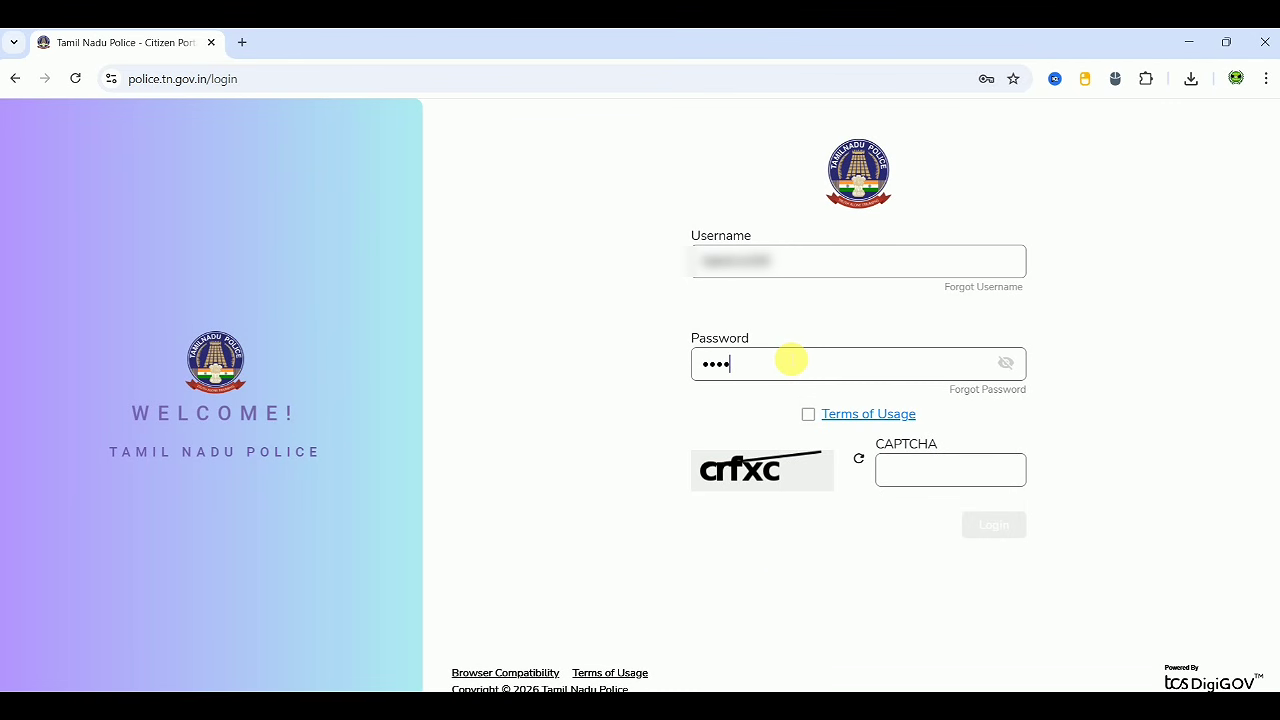
text(******)
Accept the Terms of Usage, enter the captcha and log in to the citizen portal.
click(928, 472)
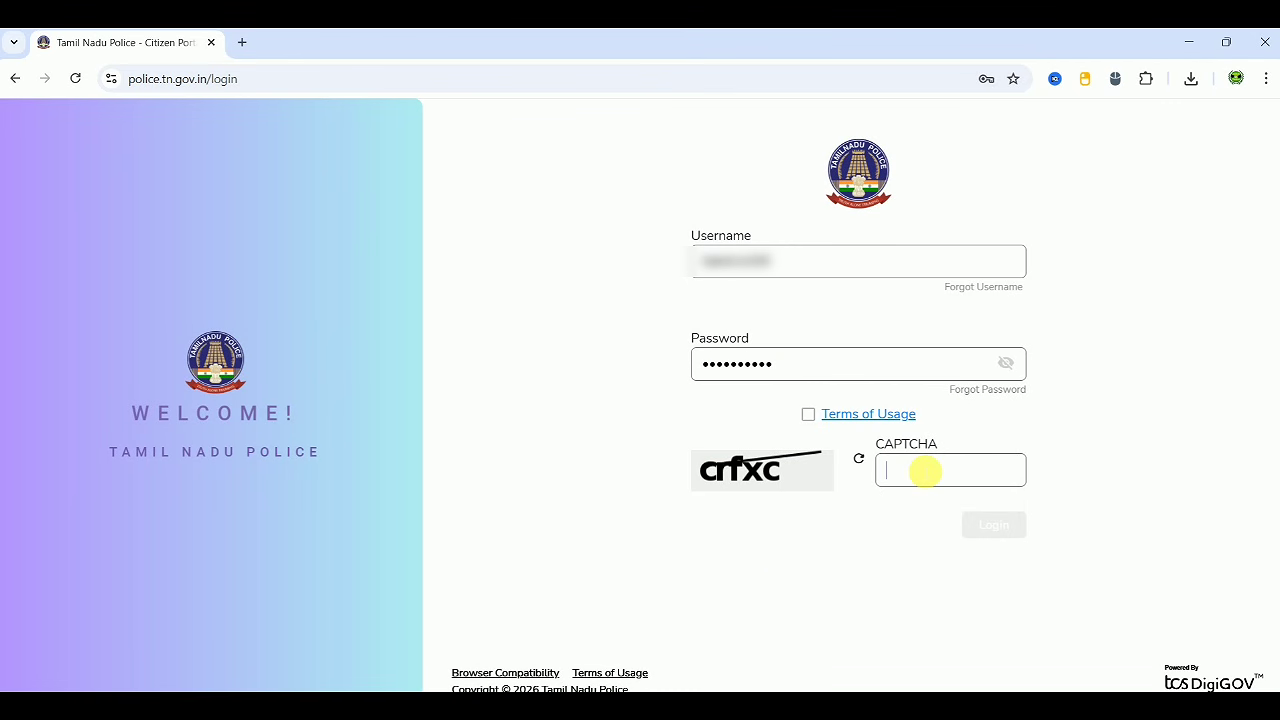
click(807, 417)
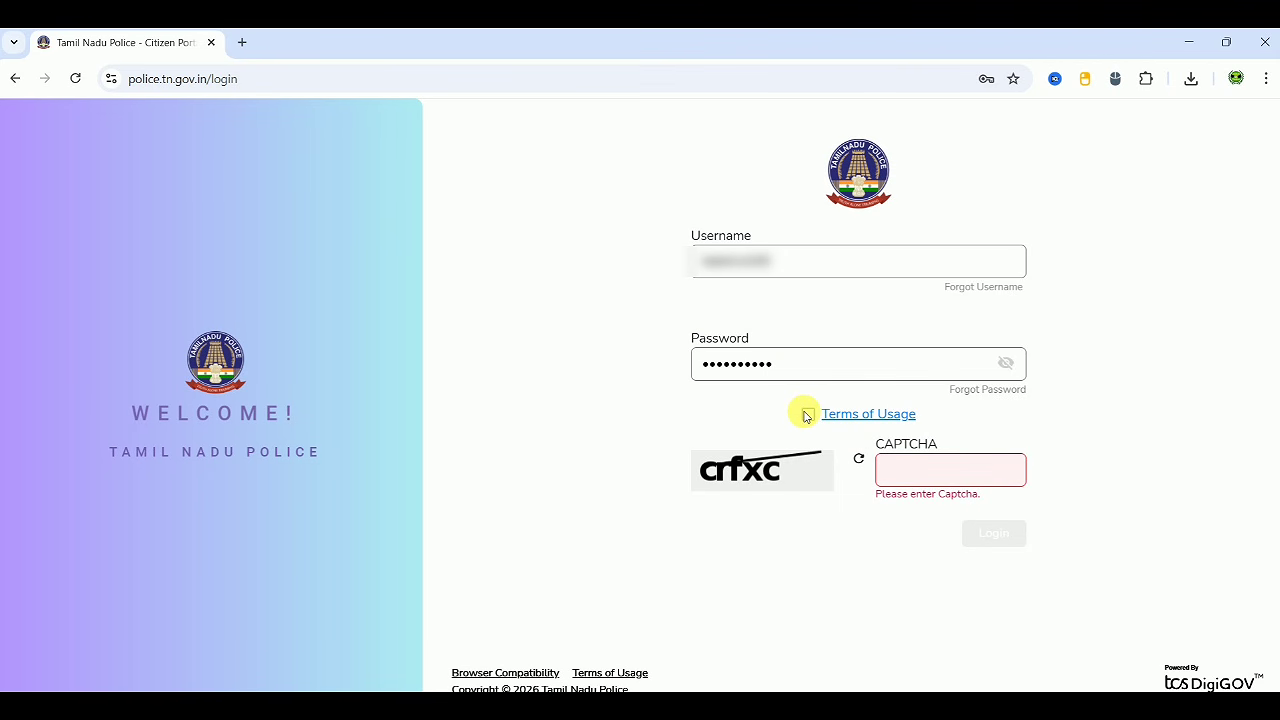
click(837, 412)
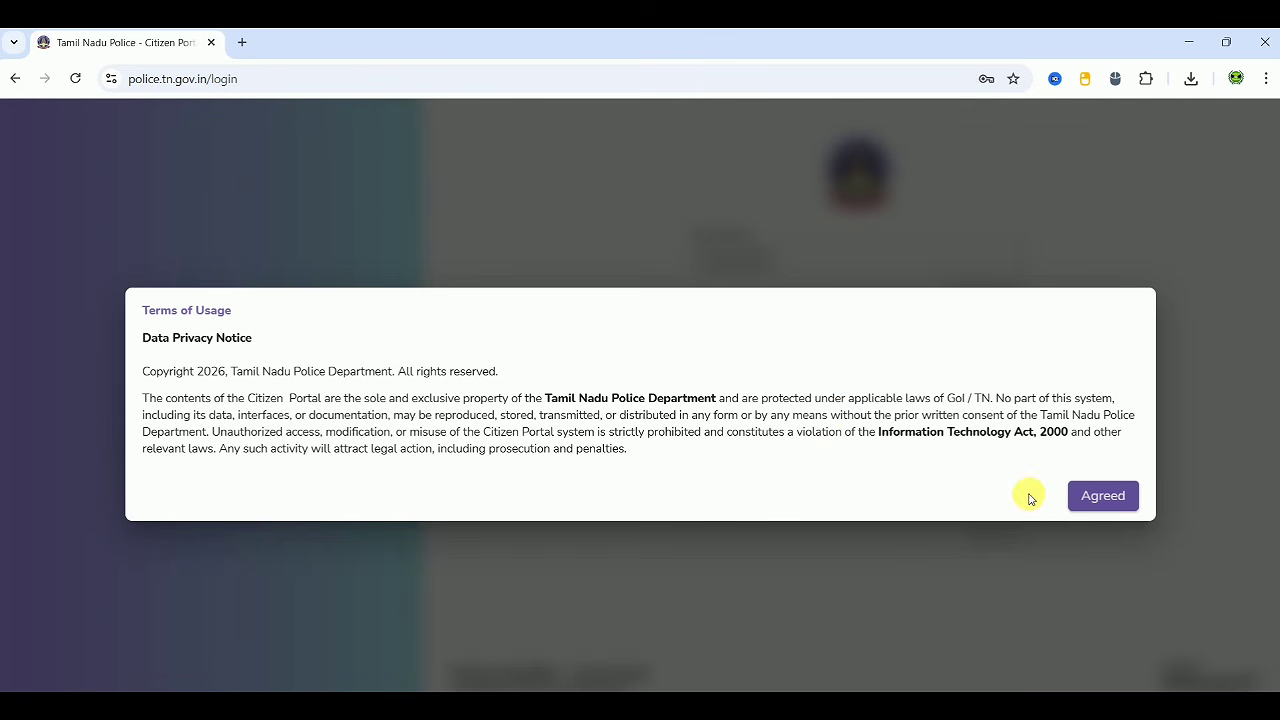
click(1092, 497)
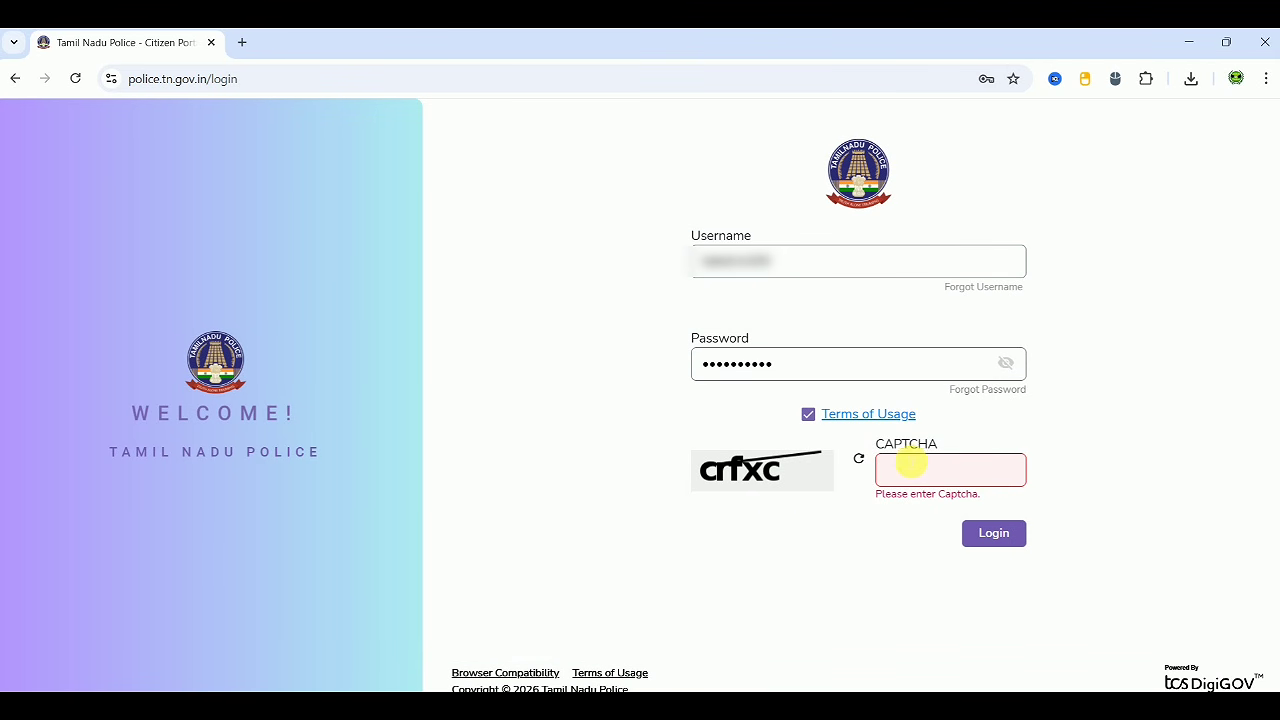
click(918, 462)
text(crfxc)
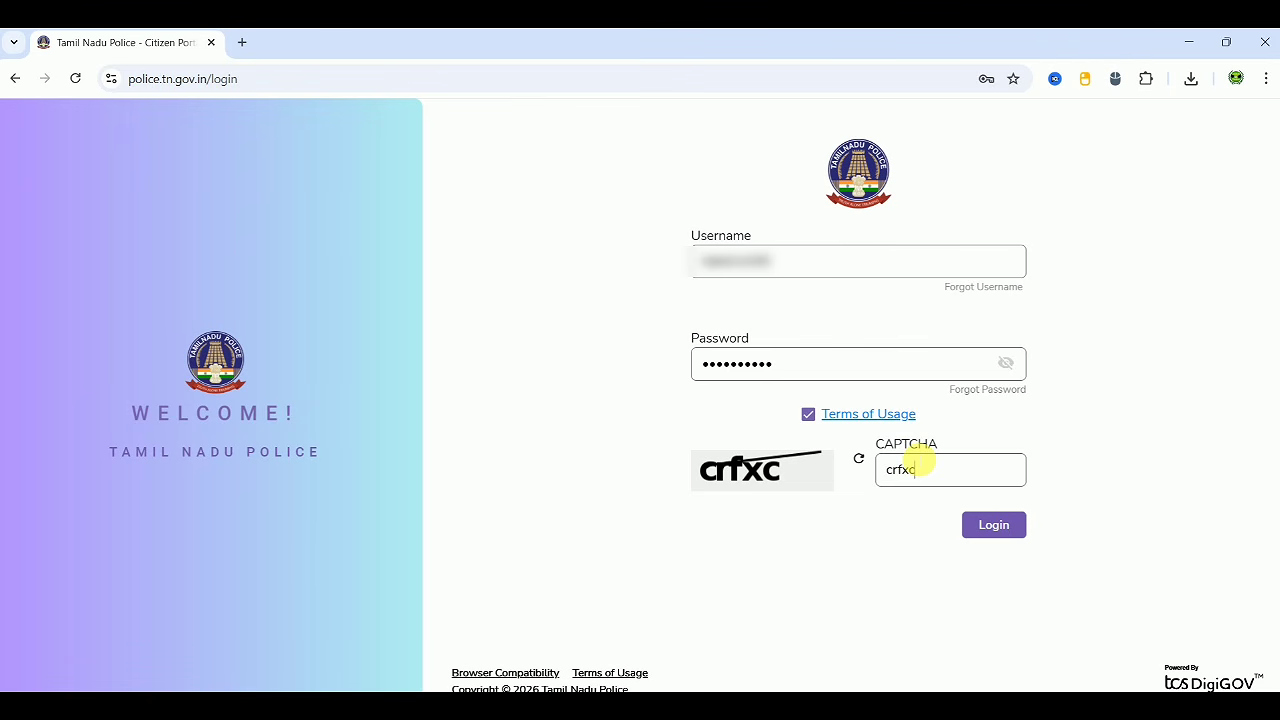
click(992, 526)
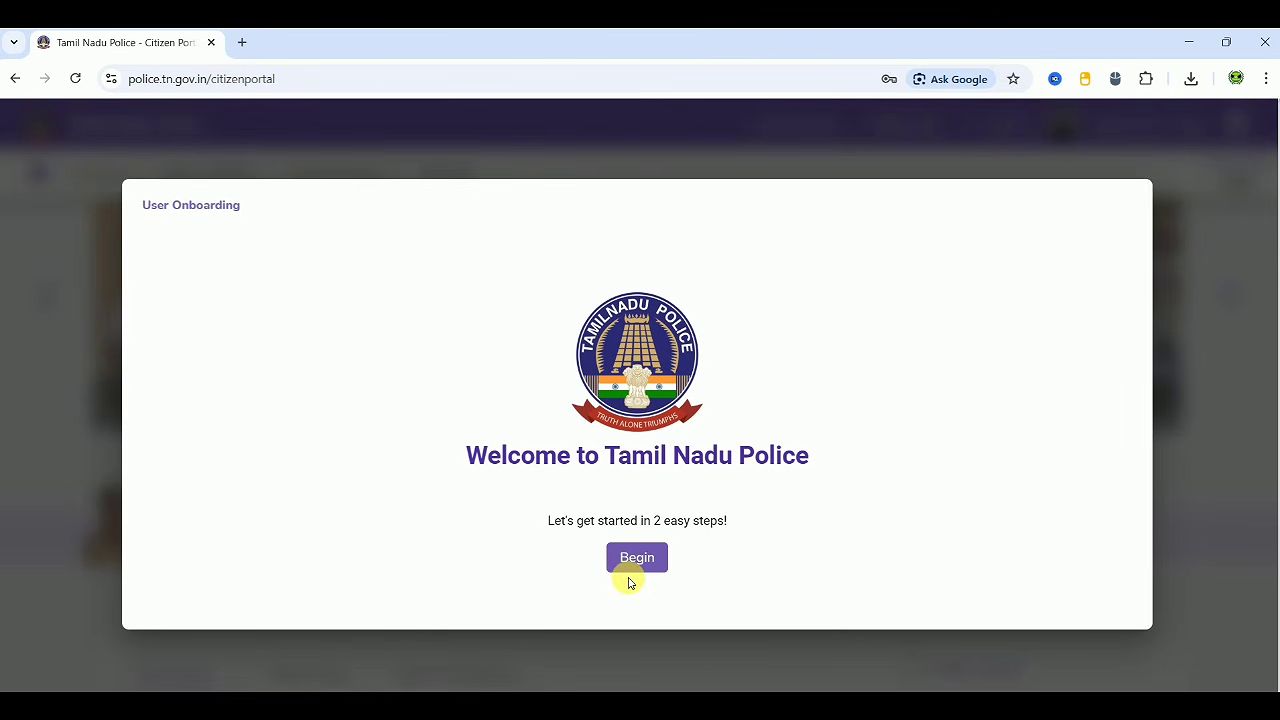
Begin onboarding and move past Setup Profile to the Security Questions step.
click(645, 560)
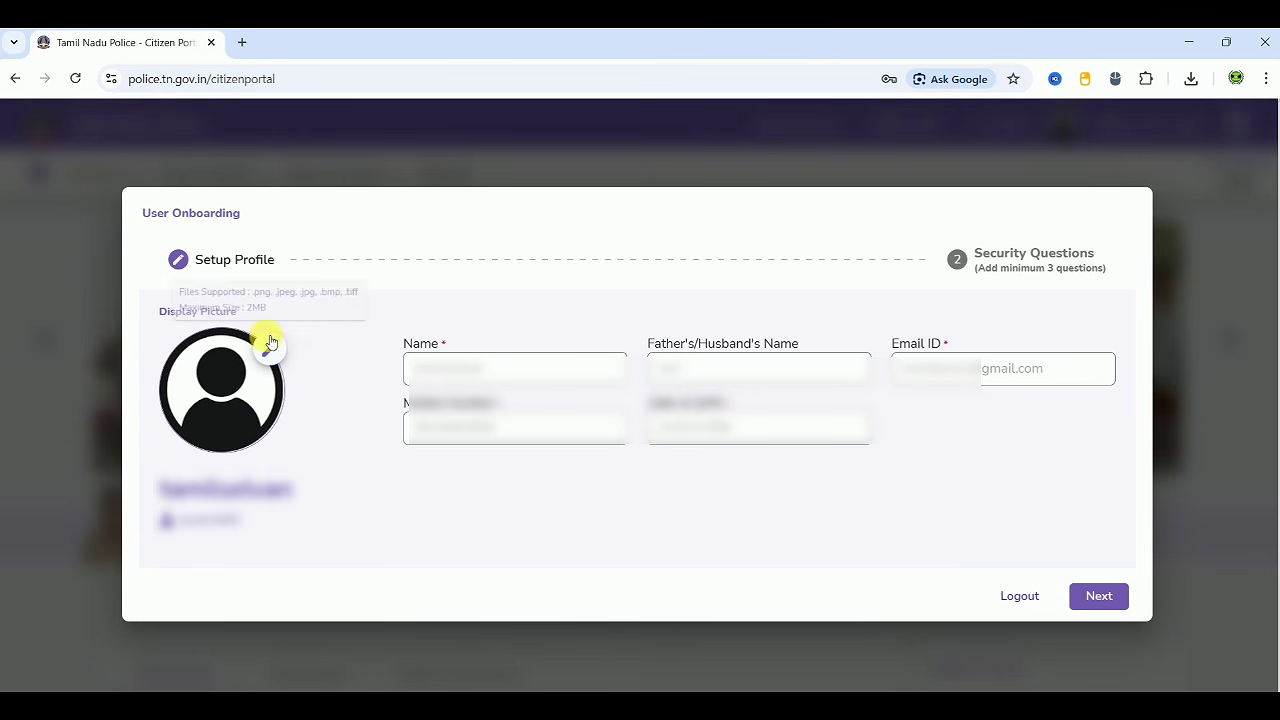
click(1088, 596)
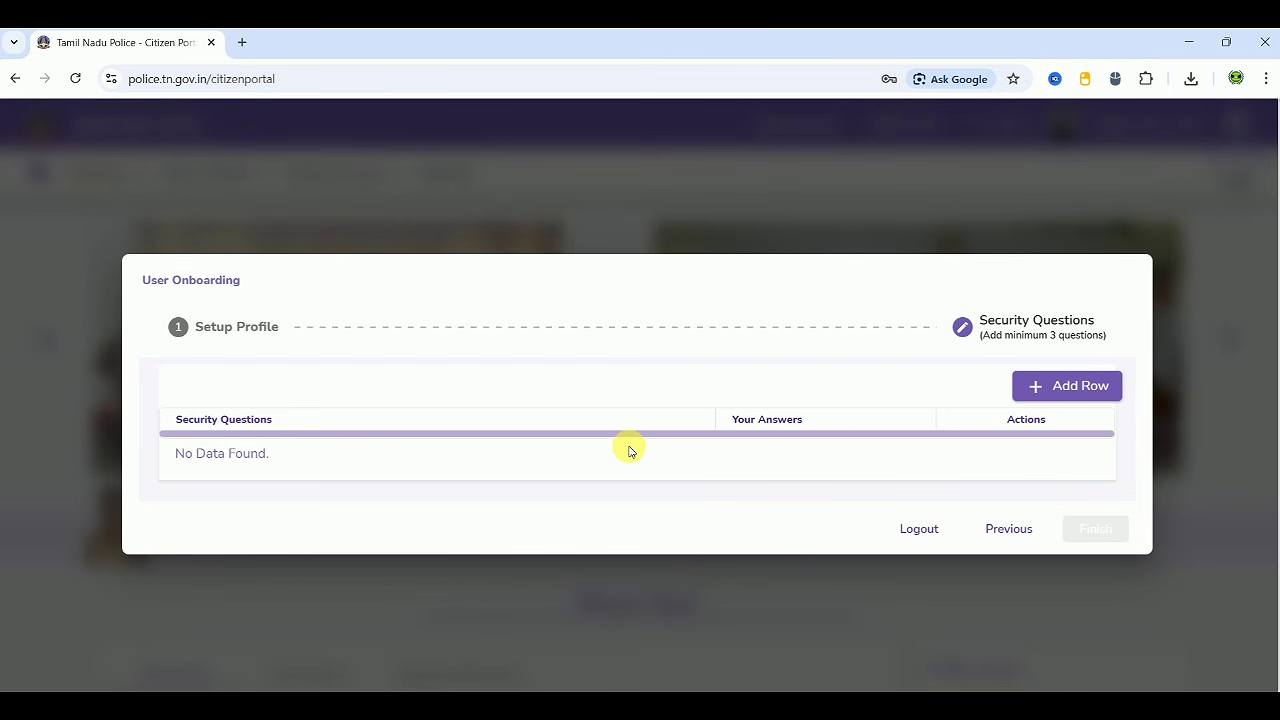
Add and save the security question 'What's your father's name?' with an answer.
click(1100, 387)
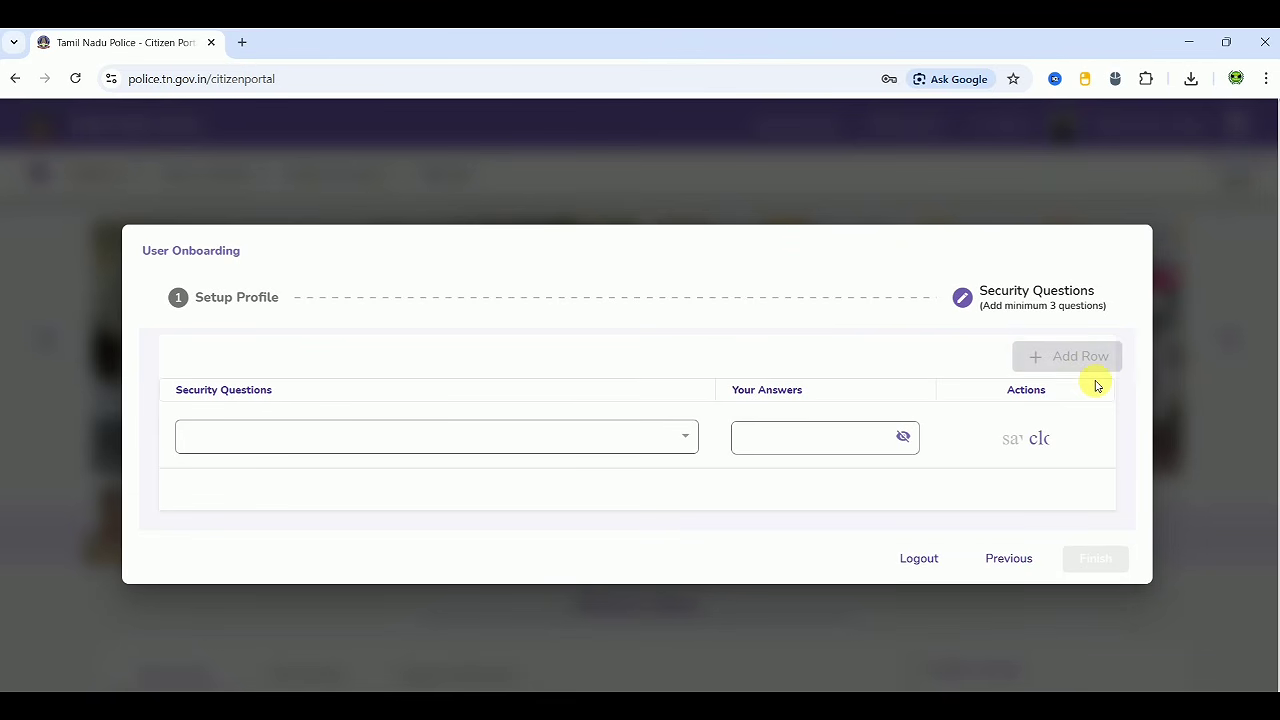
click(643, 440)
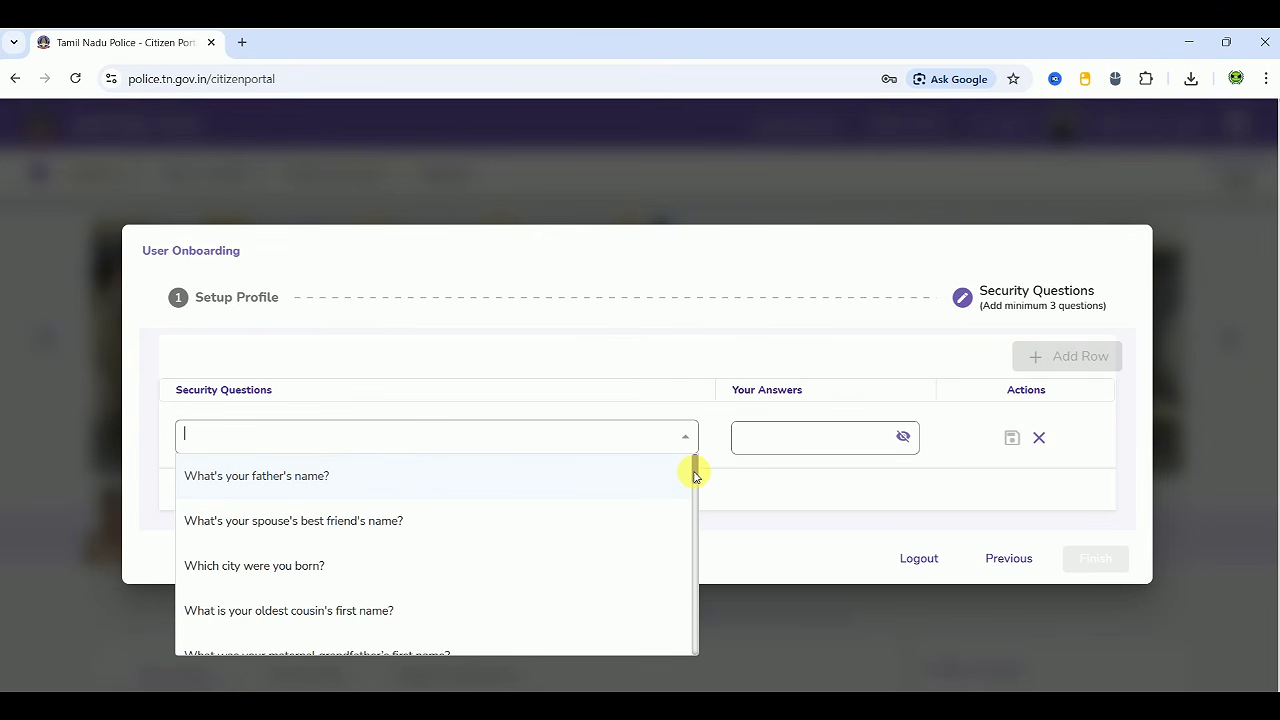
mouse_move(695, 473)
mouse_down()
mouse_move(702, 652)
mouse_move(683, 486)
mouse_up()
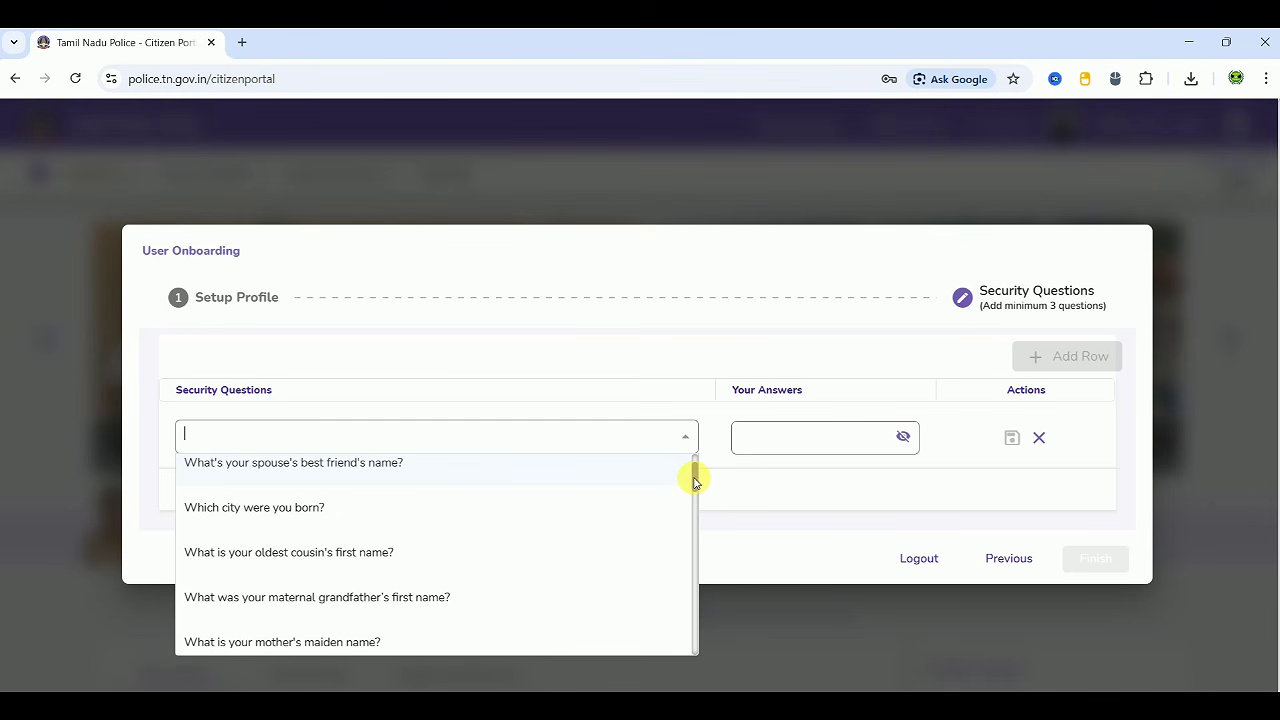
drag(695, 481, 691, 451)
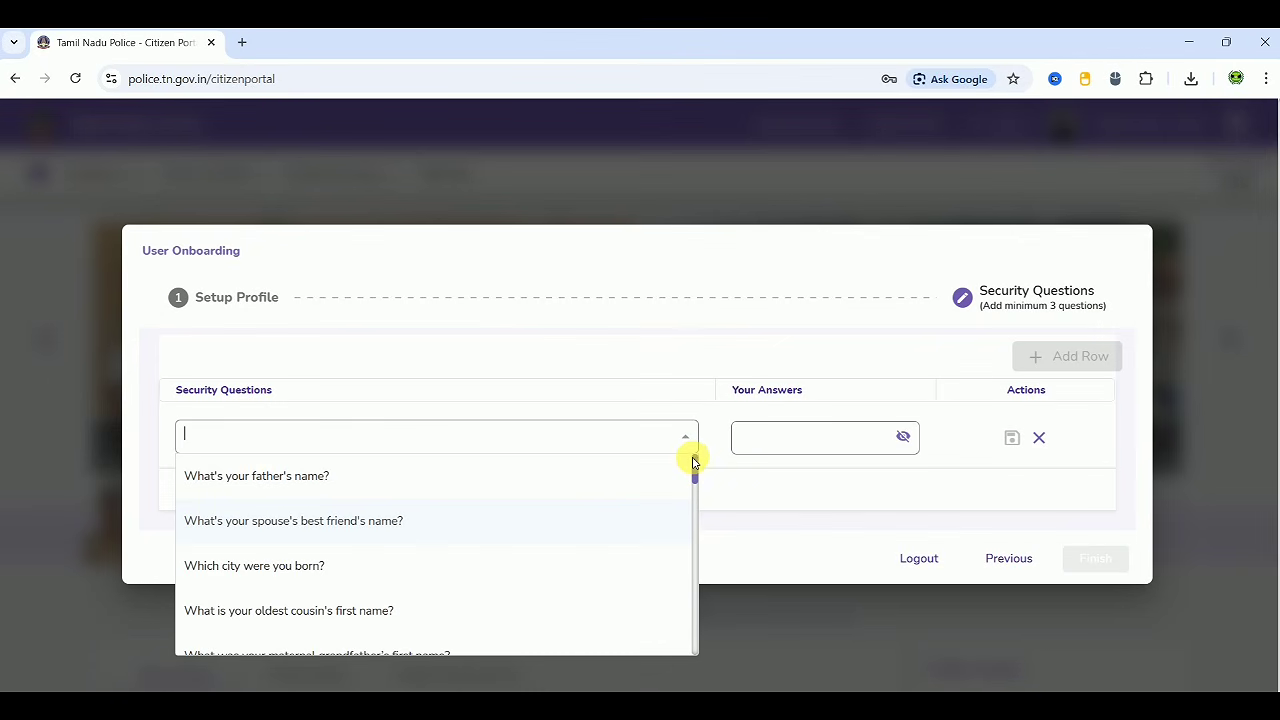
click(594, 461)
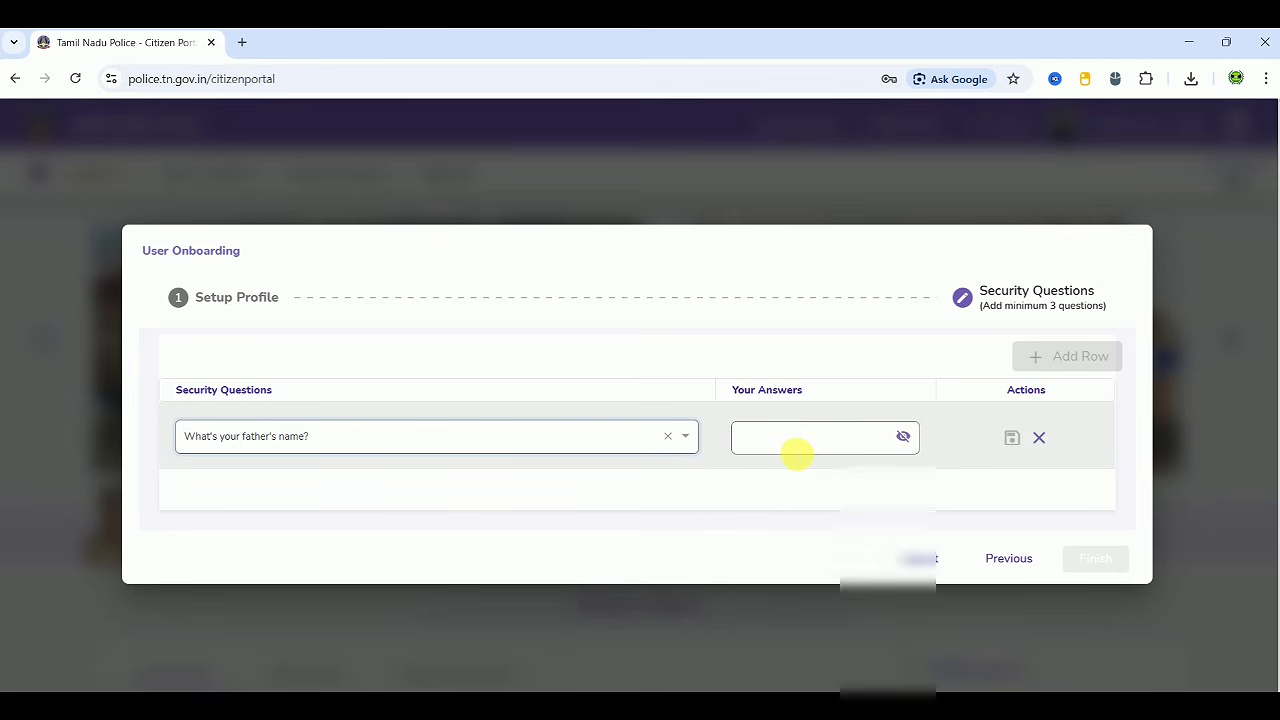
click(797, 450)
text(•••)
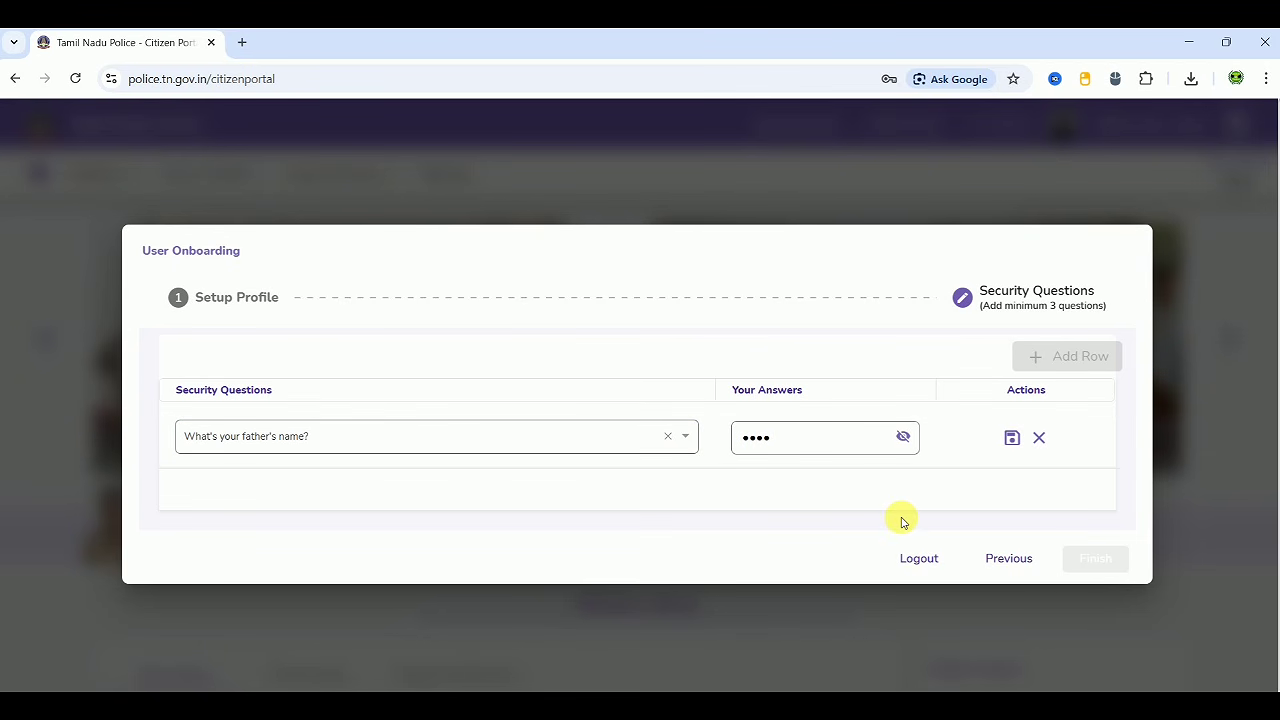
click(1012, 440)
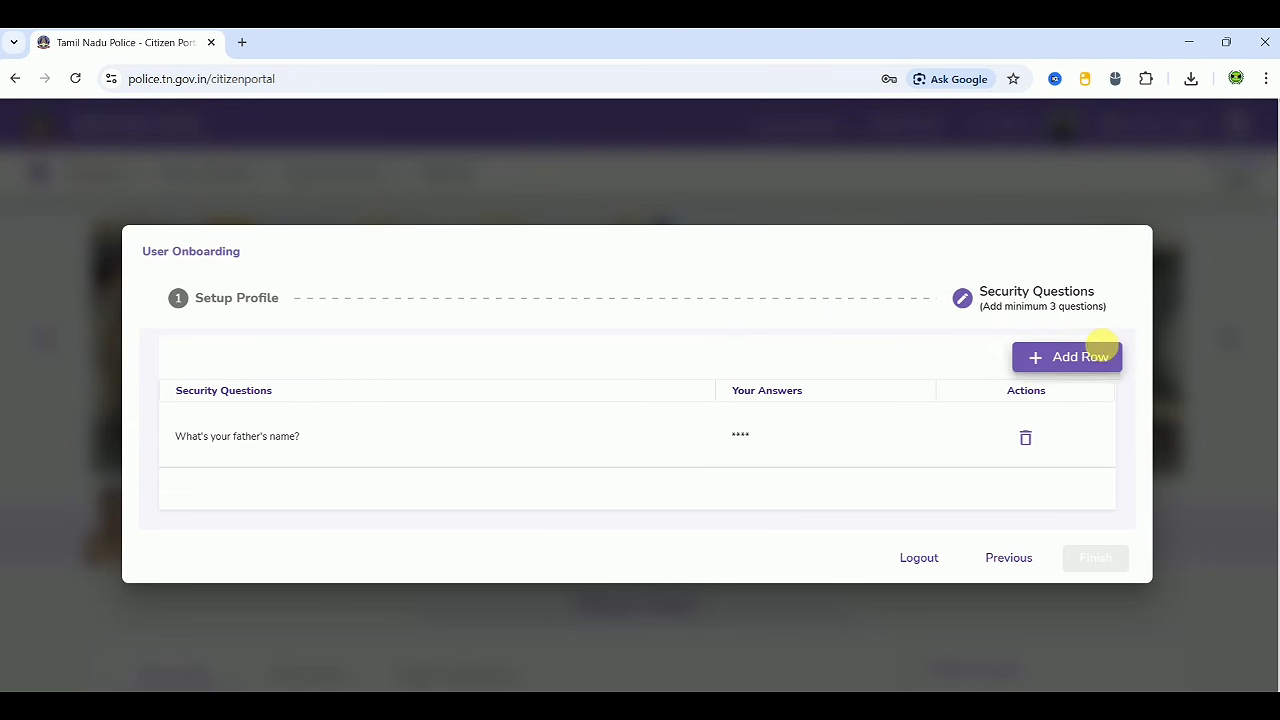
Add and save the birth city security question with its answer.
click(1097, 348)
click(371, 406)
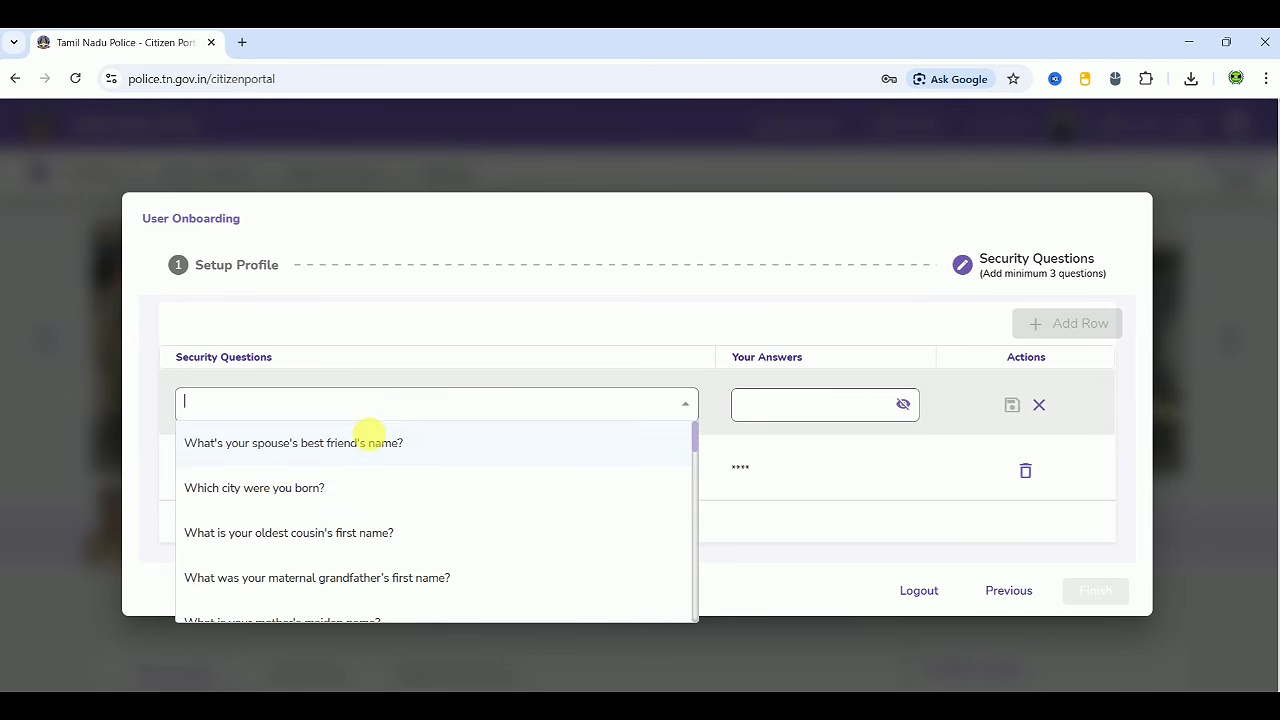
click(371, 488)
click(751, 404)
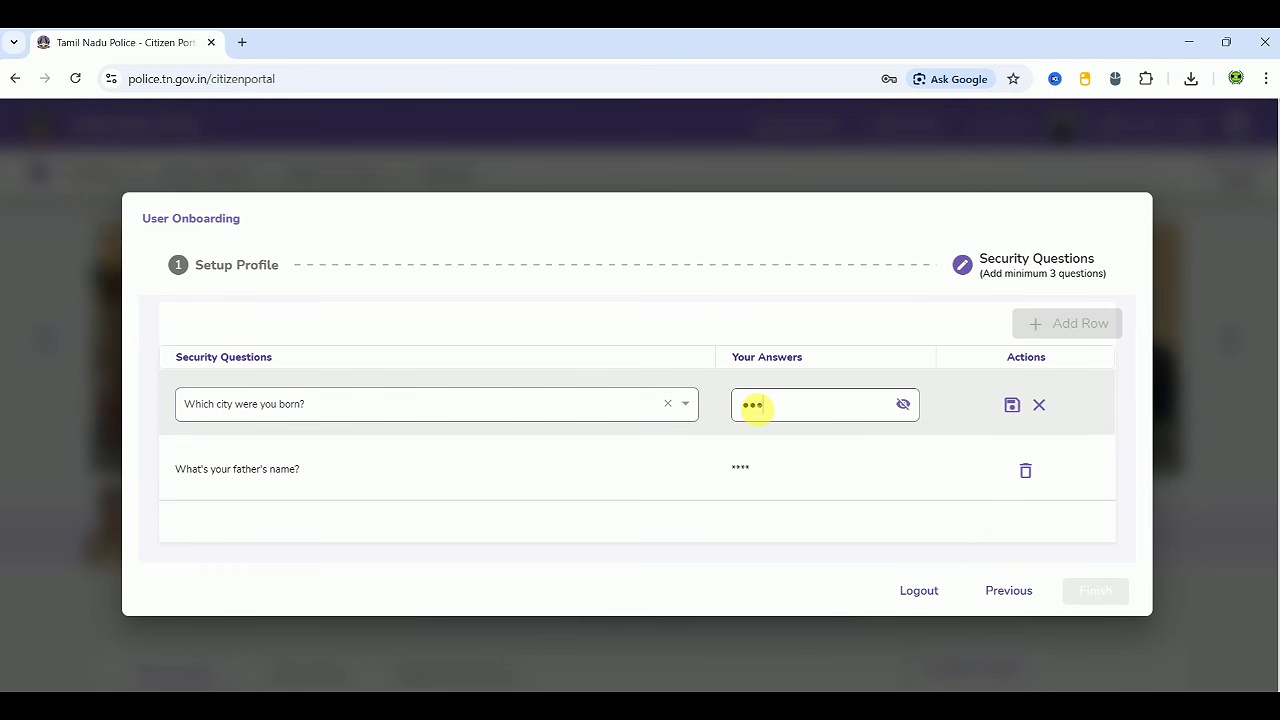
click(1011, 405)
Add and save the mother's maiden name question with its answer, then finish onboarding.
click(1063, 323)
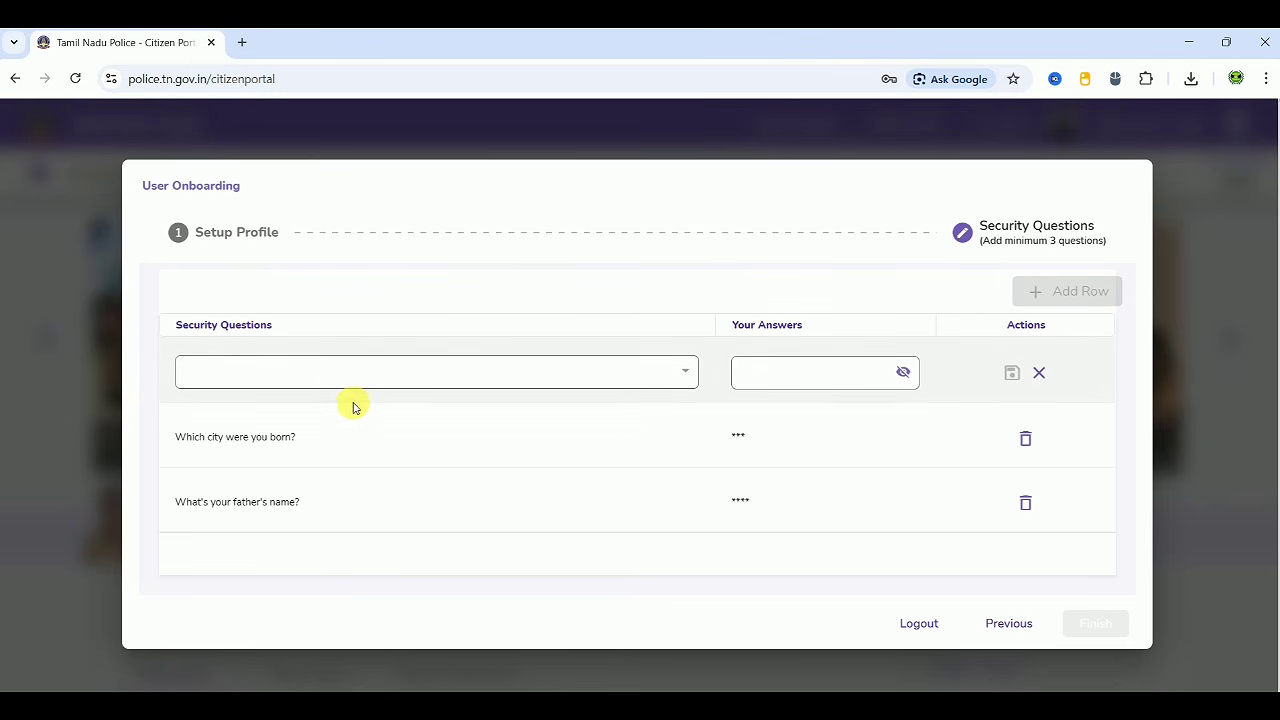
click(345, 390)
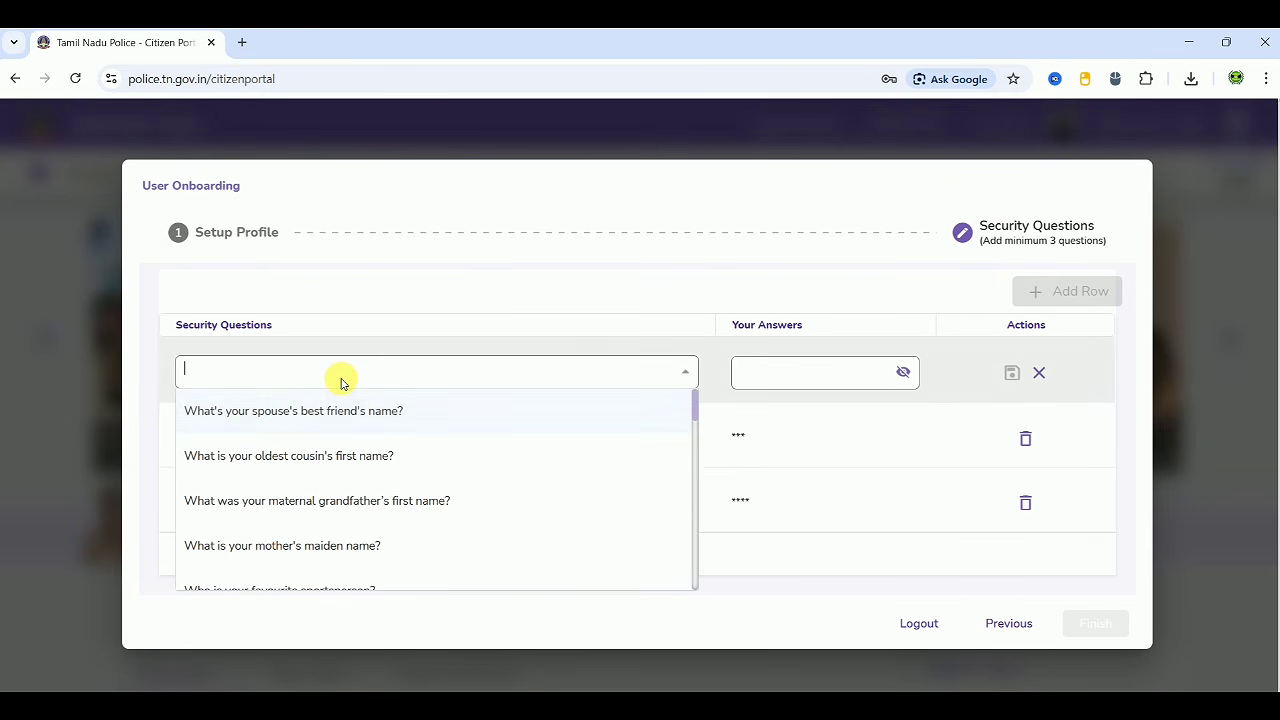
click(363, 544)
click(771, 372)
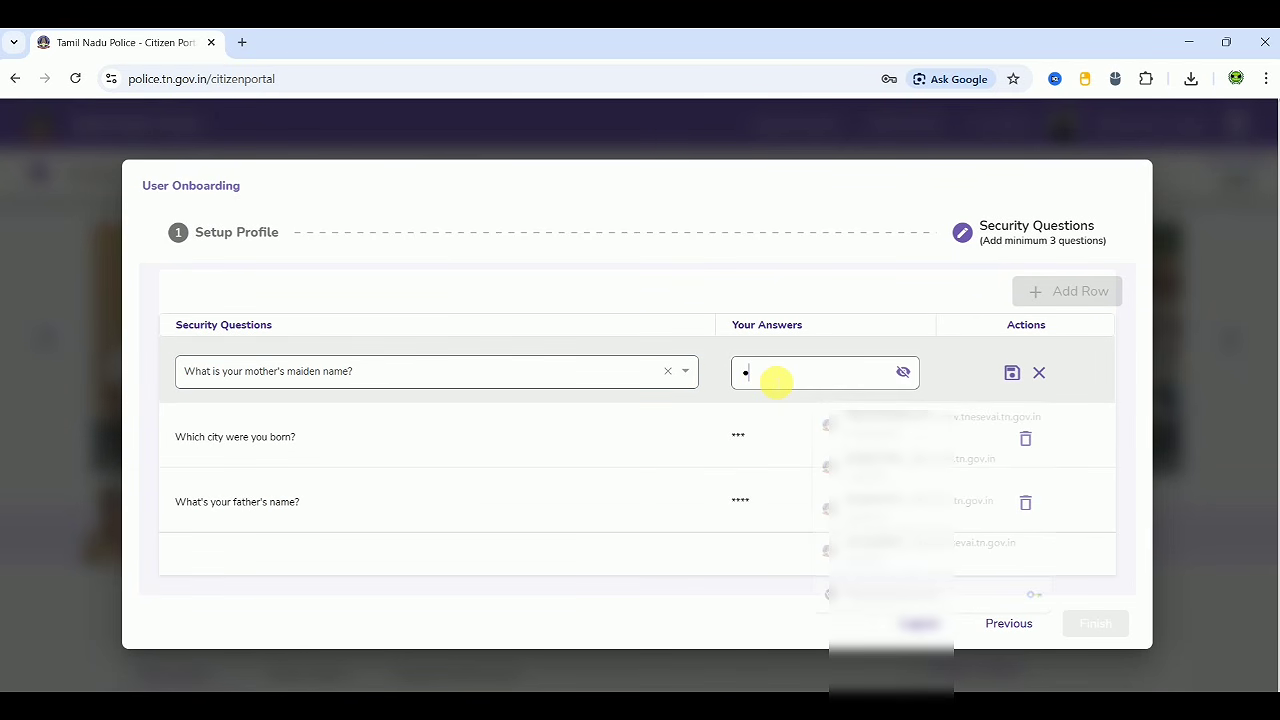
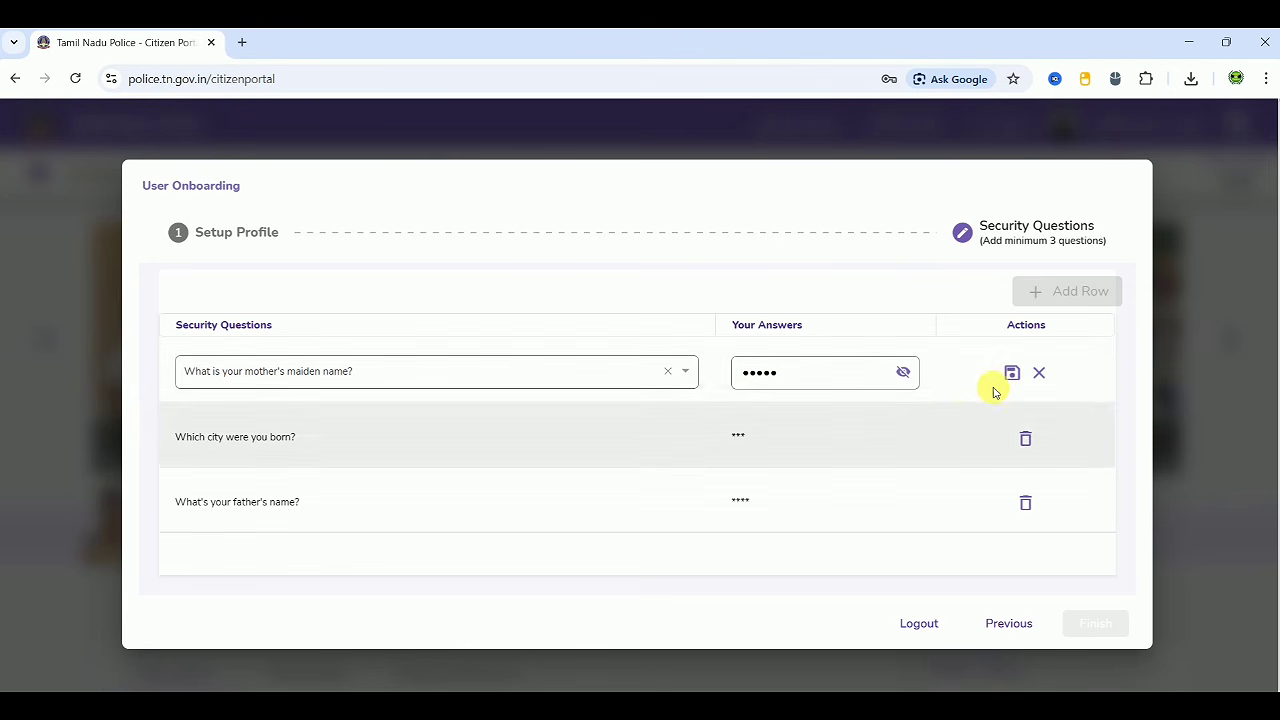
click(1010, 372)
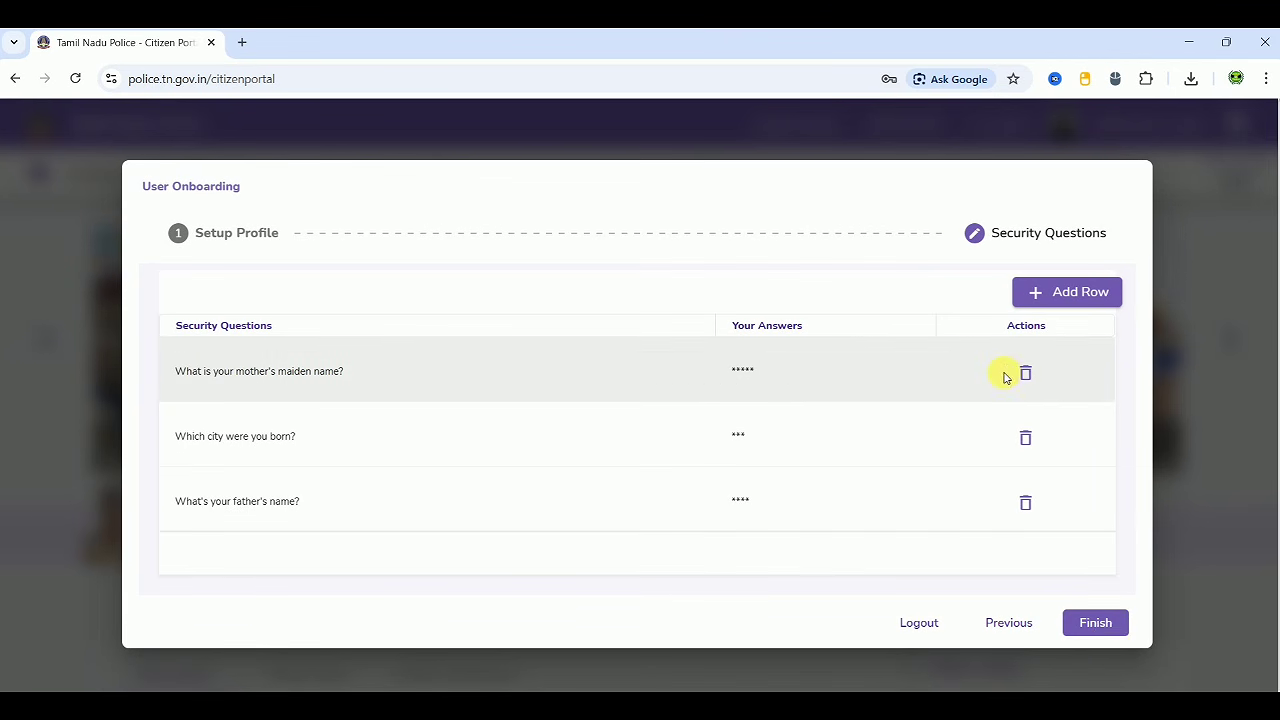
click(1104, 625)
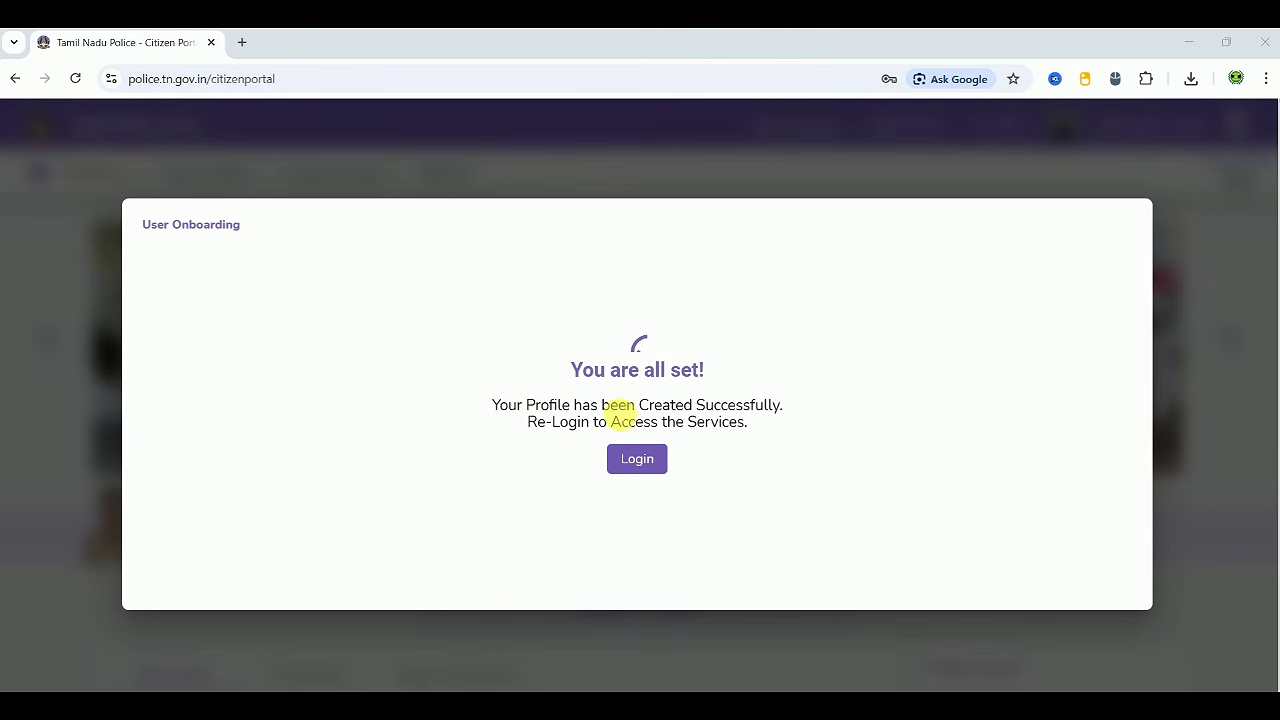
Log in again from the 'You are all set!' screen to reach the citizen home page.
click(662, 458)
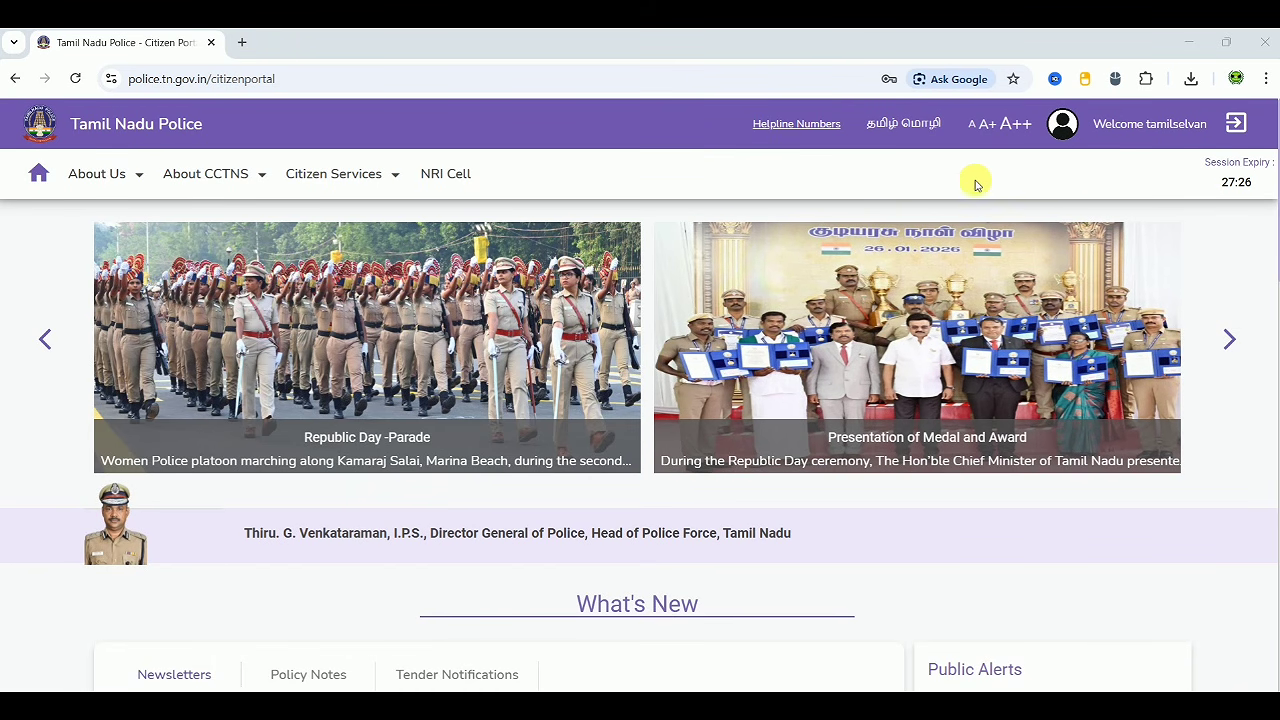
Start a new request via Citizen Services > Paid Services > Police Verification Report > New Request.
click(380, 186)
mouse_move(377, 237)
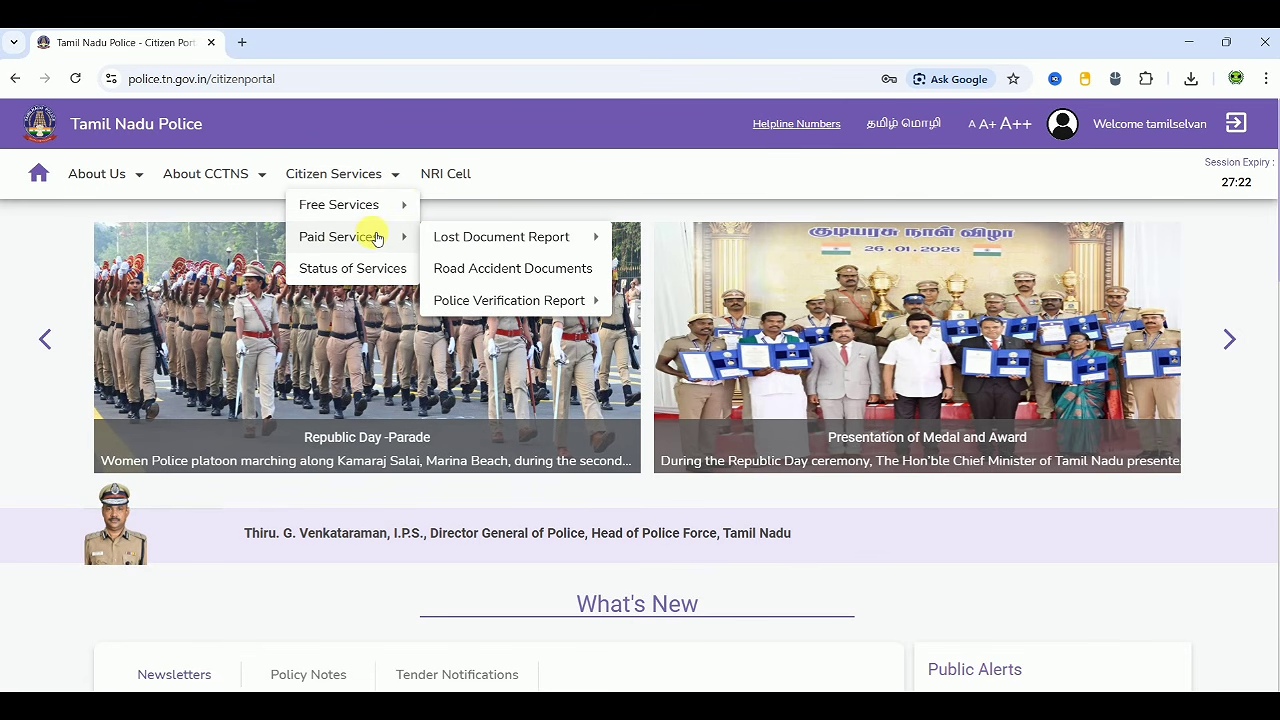
mouse_move(513, 305)
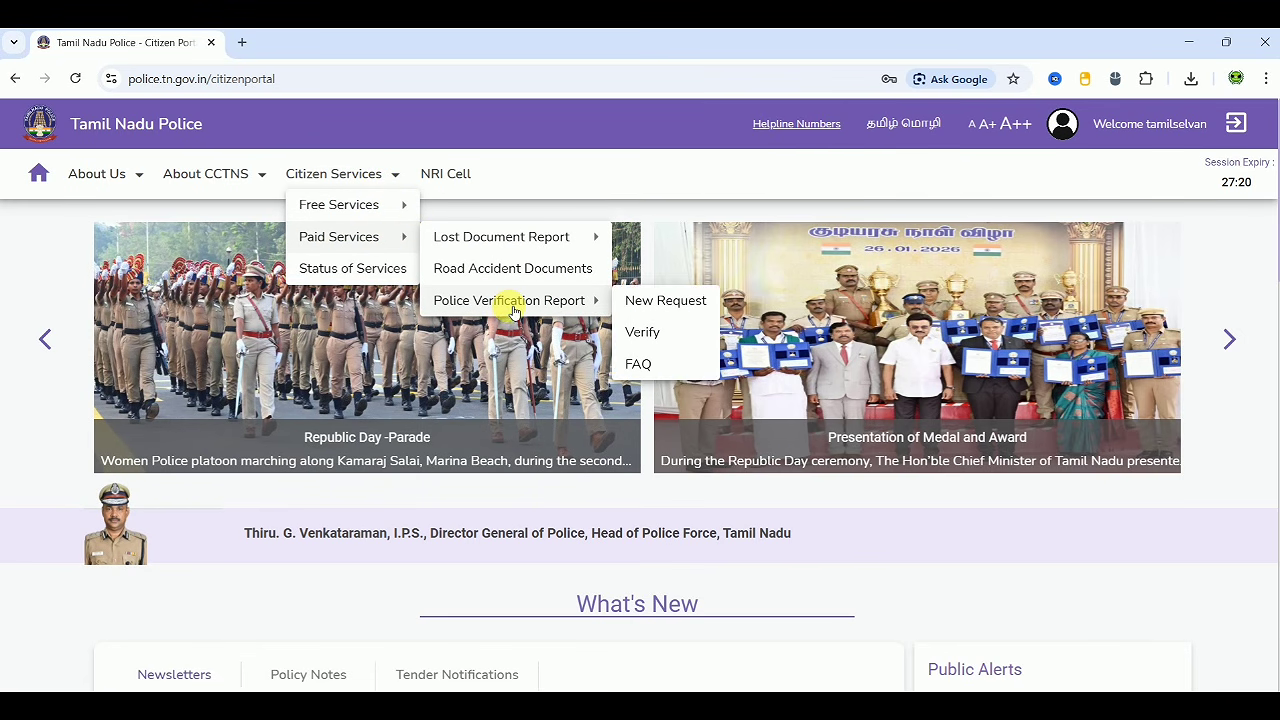
click(655, 303)
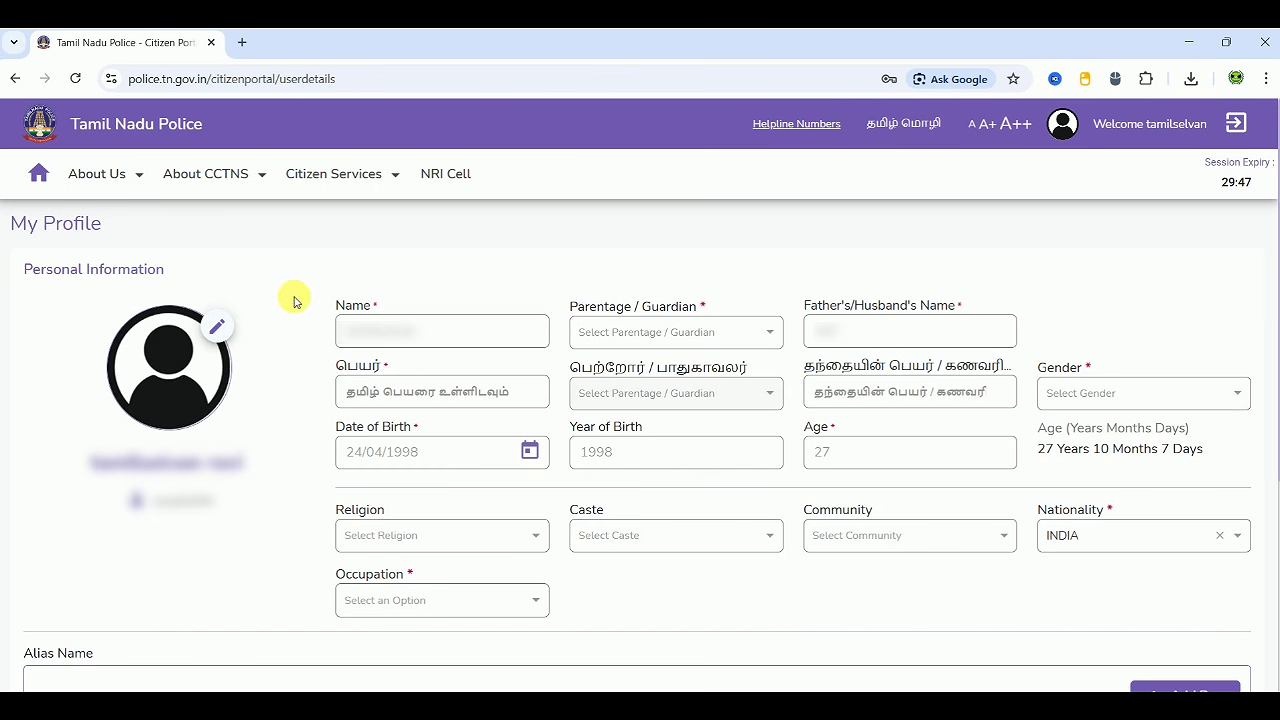
Set parentage to S/O and religion to HINDU in My Profile.
click(621, 339)
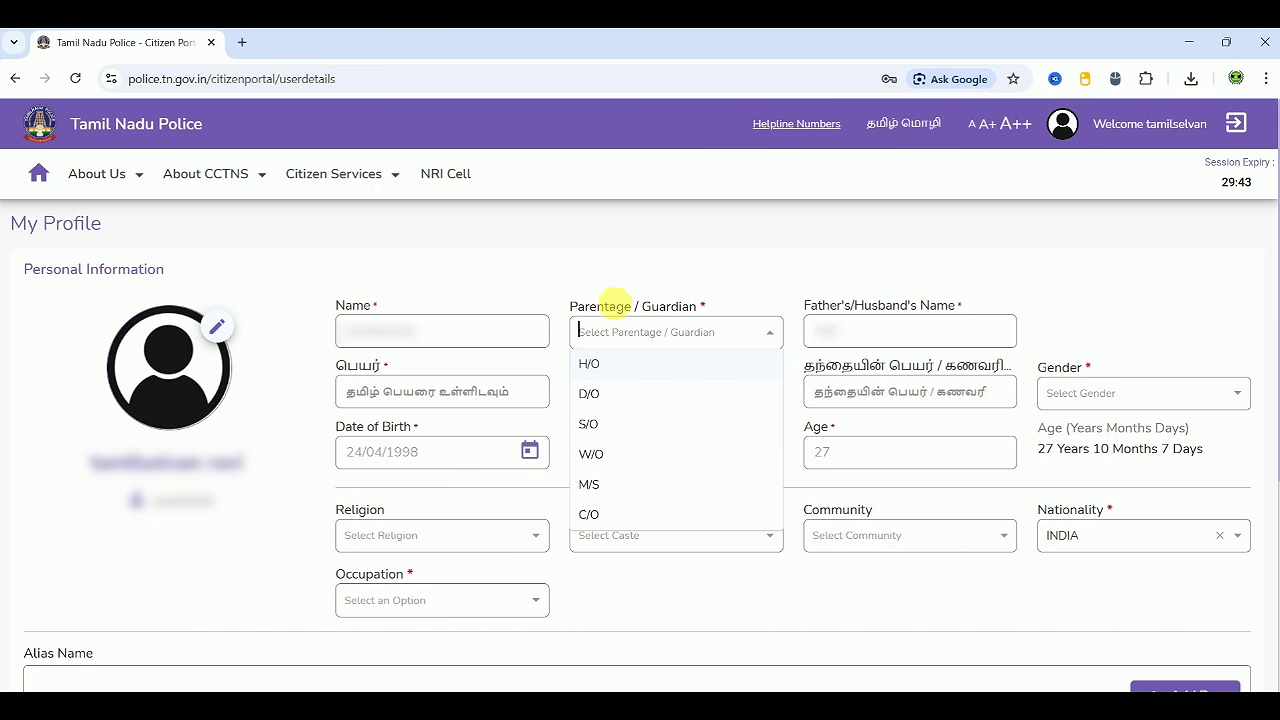
click(616, 424)
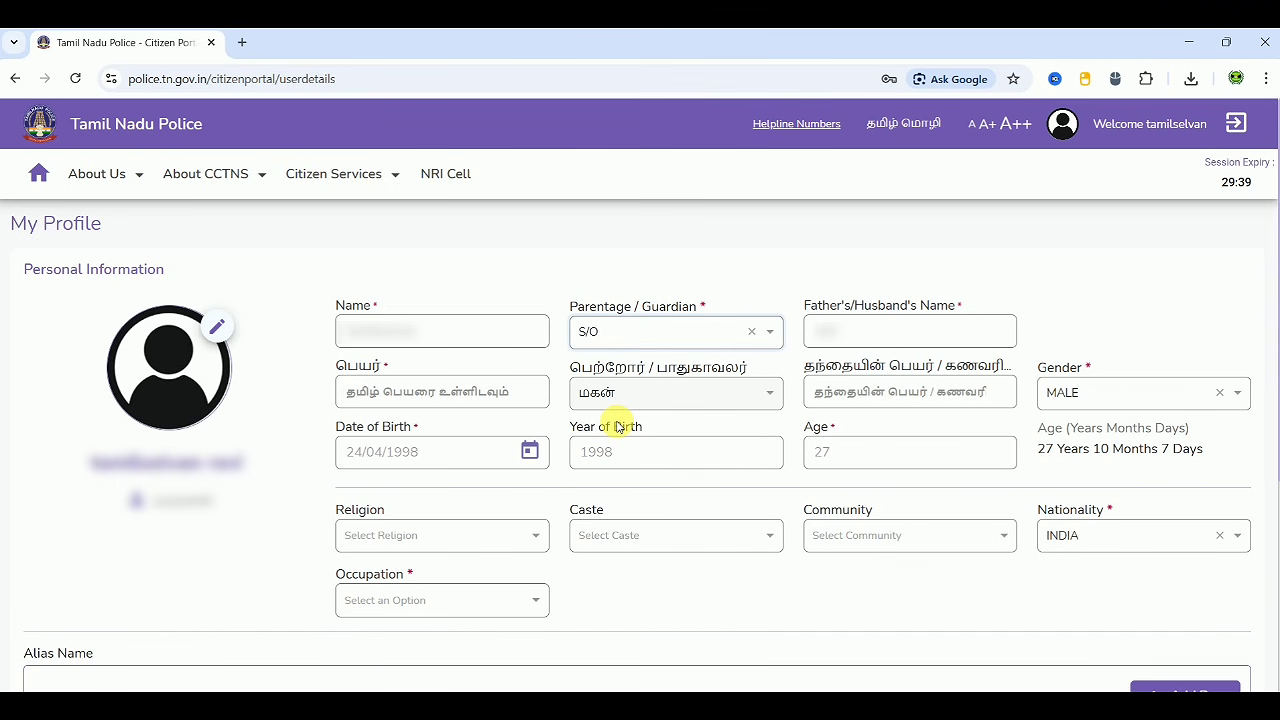
click(463, 391)
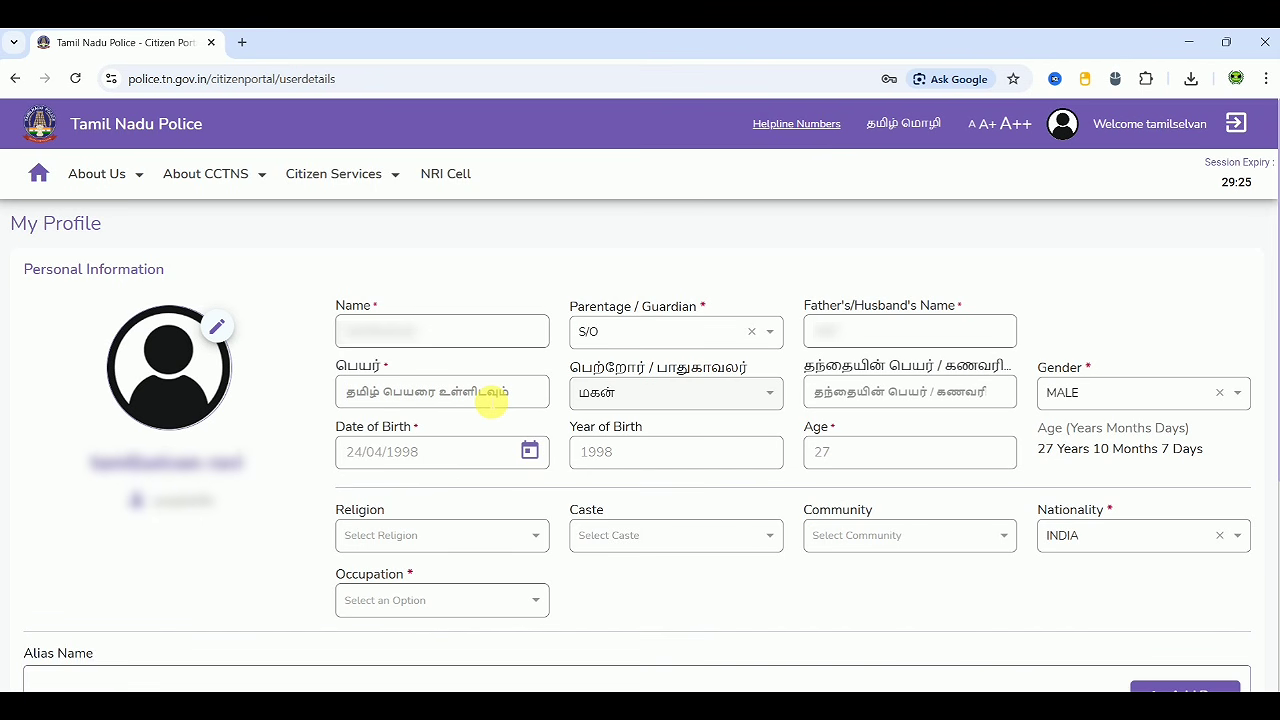
click(896, 393)
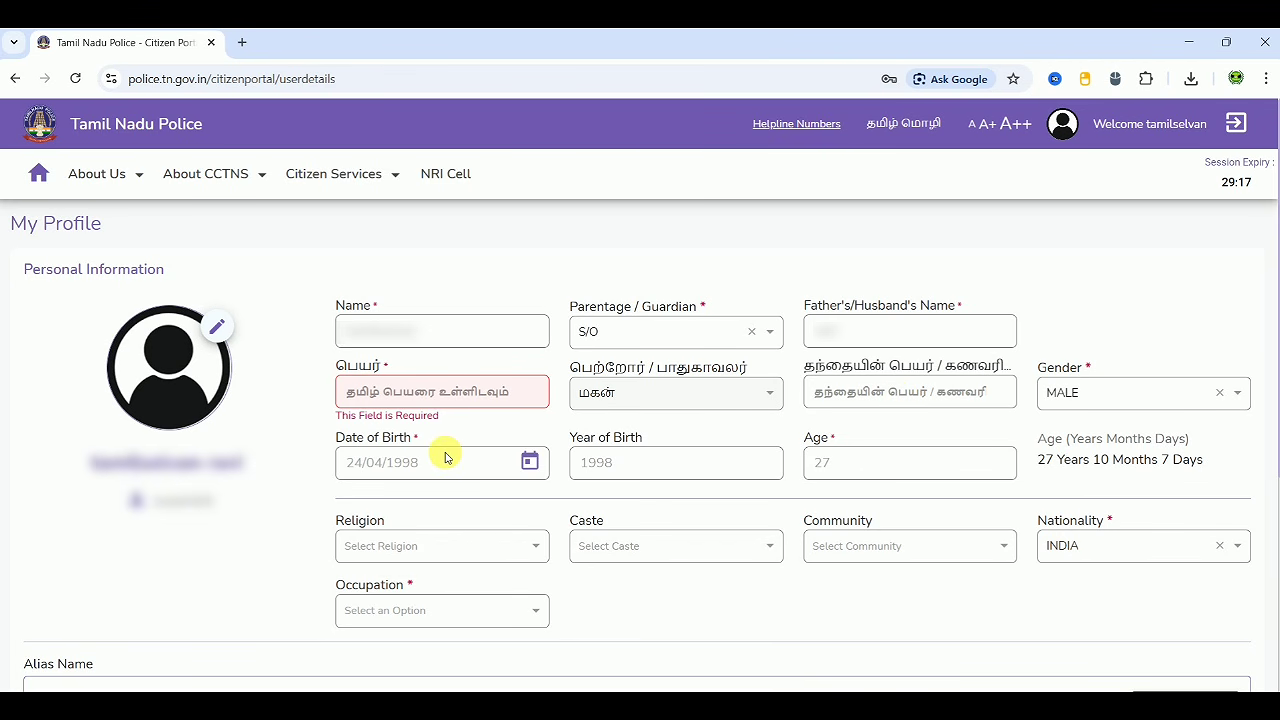
click(358, 543)
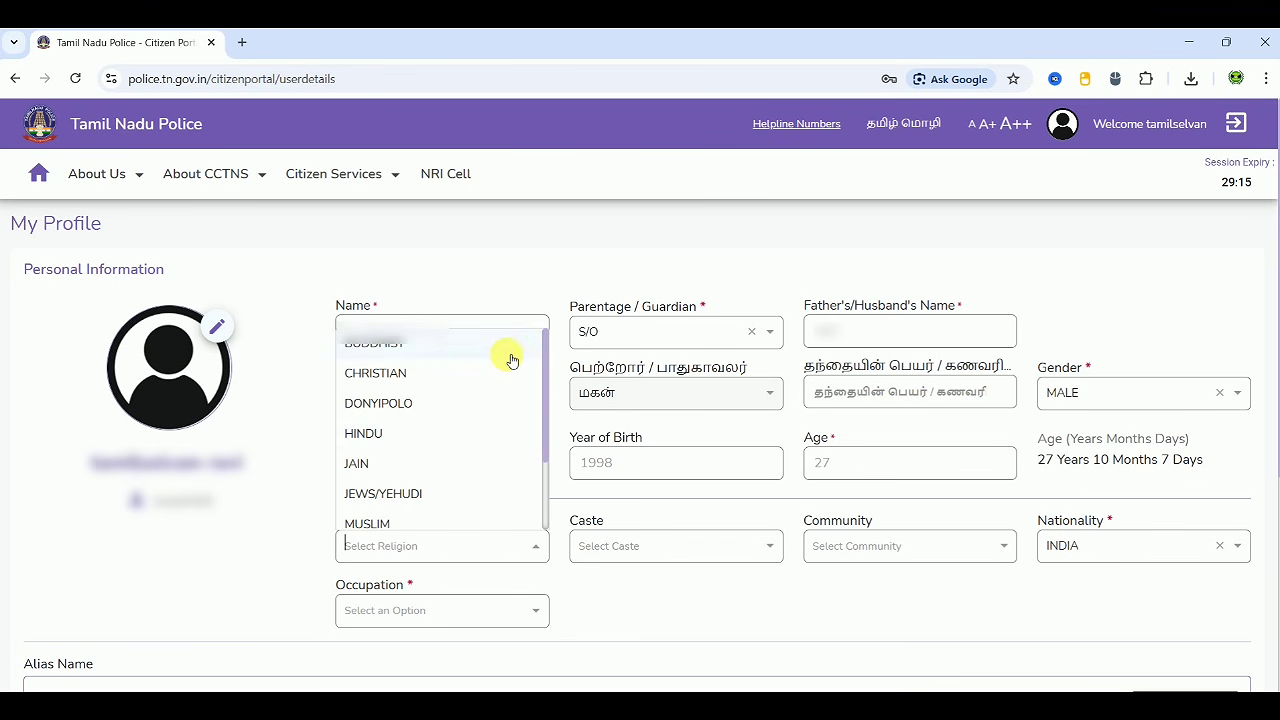
click(458, 436)
Choose caste GAVARAI, community BACKWARD [ BC ] and occupation UNEMPLOYED.
click(598, 588)
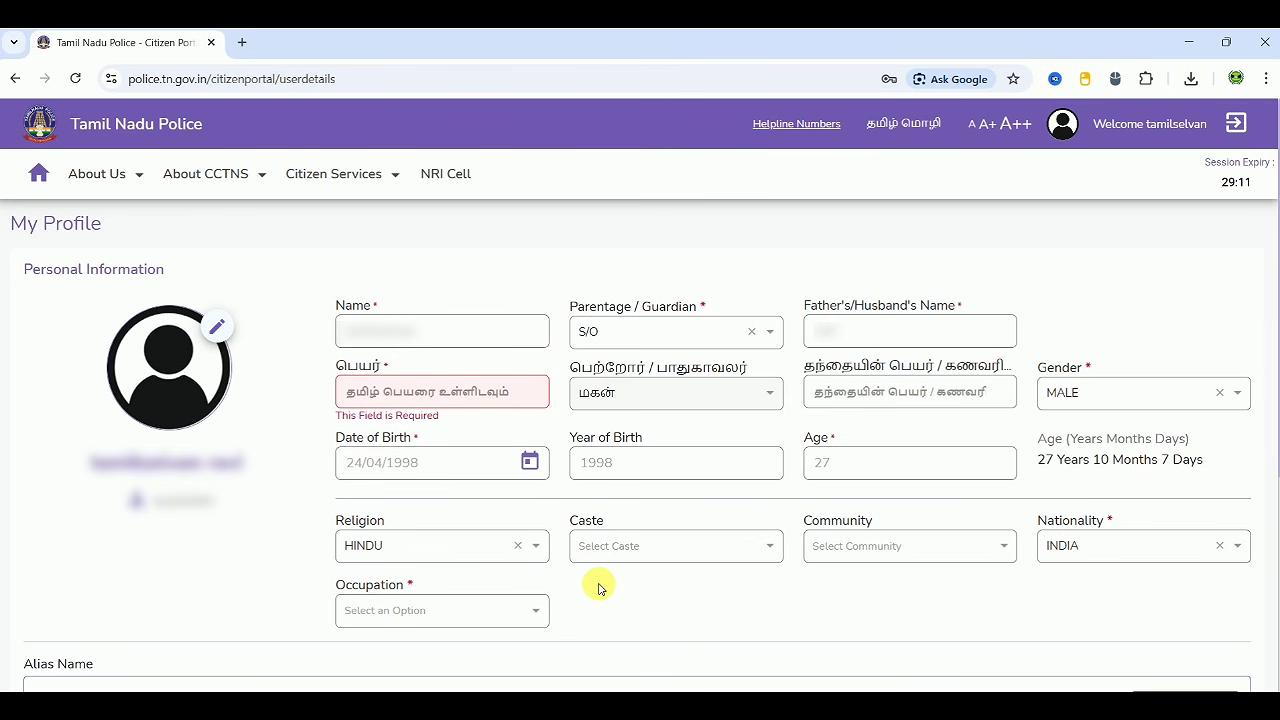
click(616, 554)
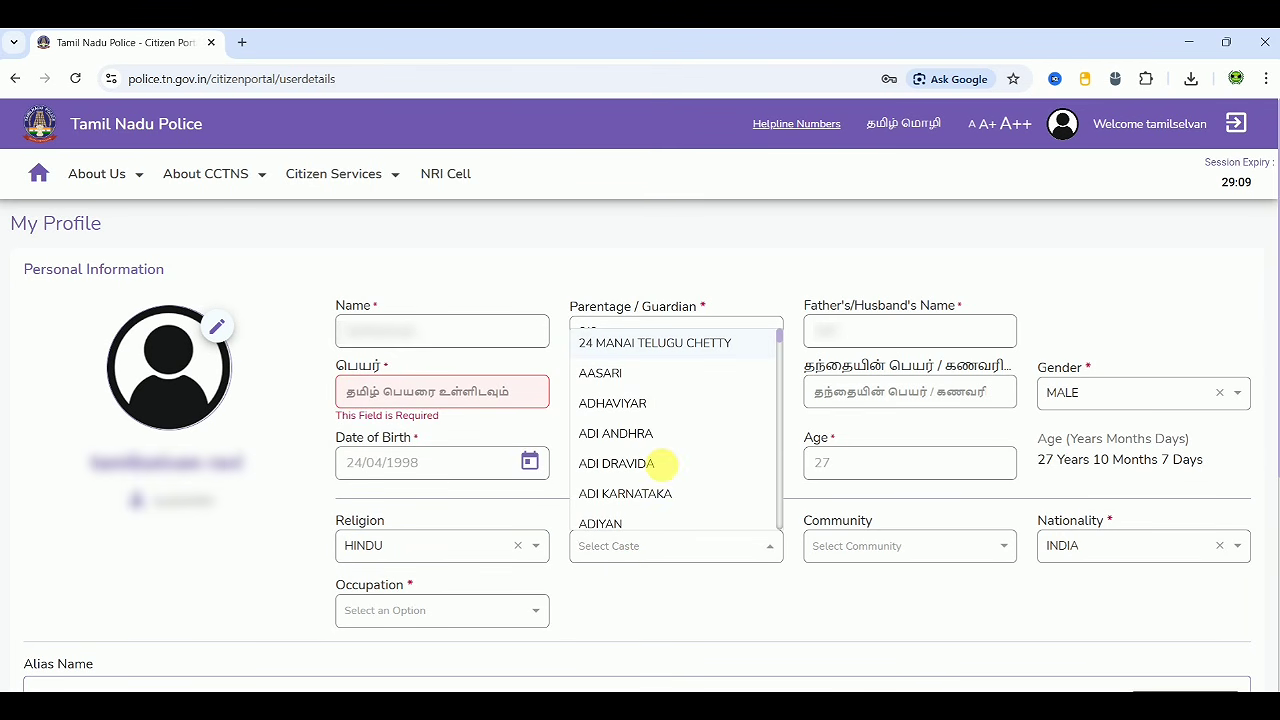
drag(780, 340, 780, 374)
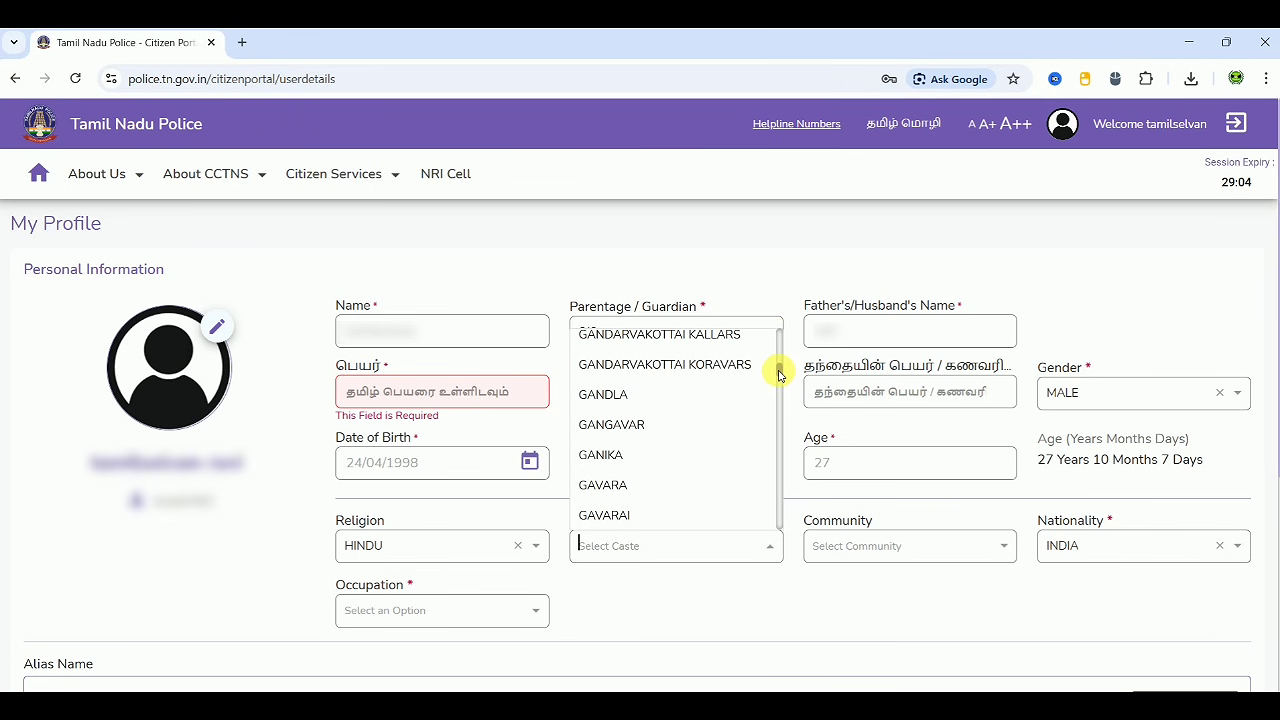
click(658, 518)
click(845, 556)
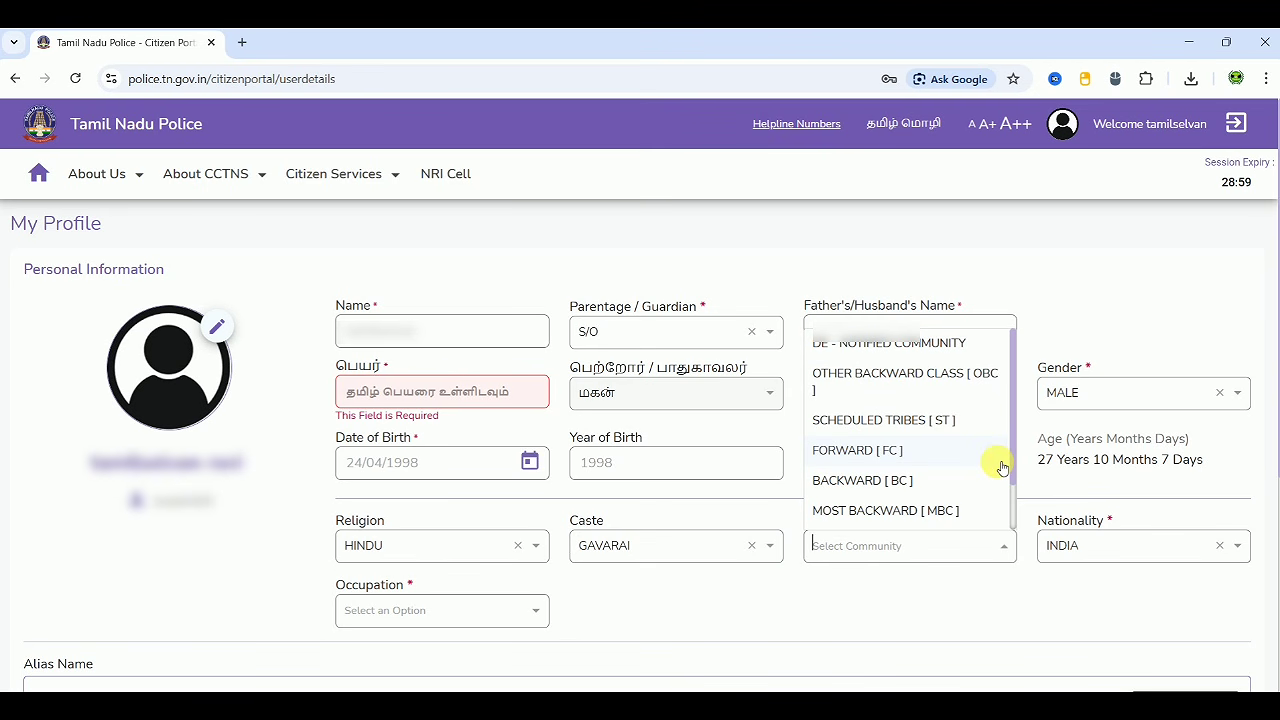
click(946, 482)
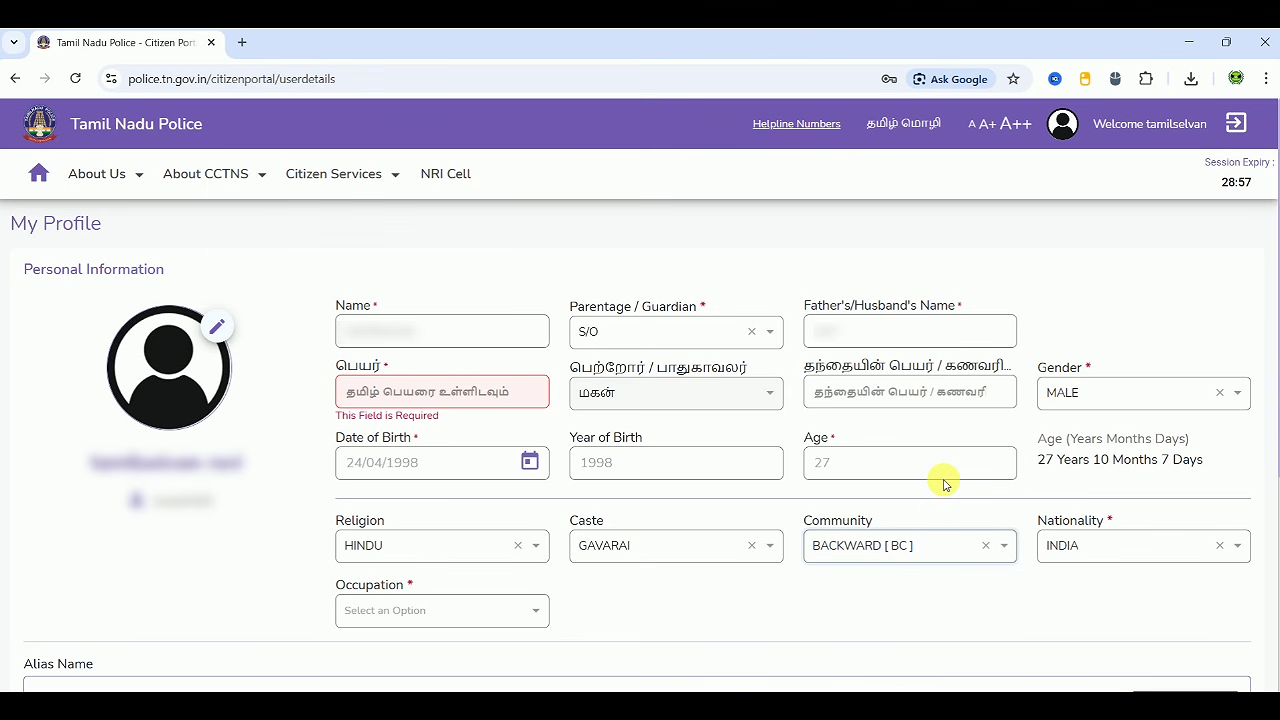
click(516, 622)
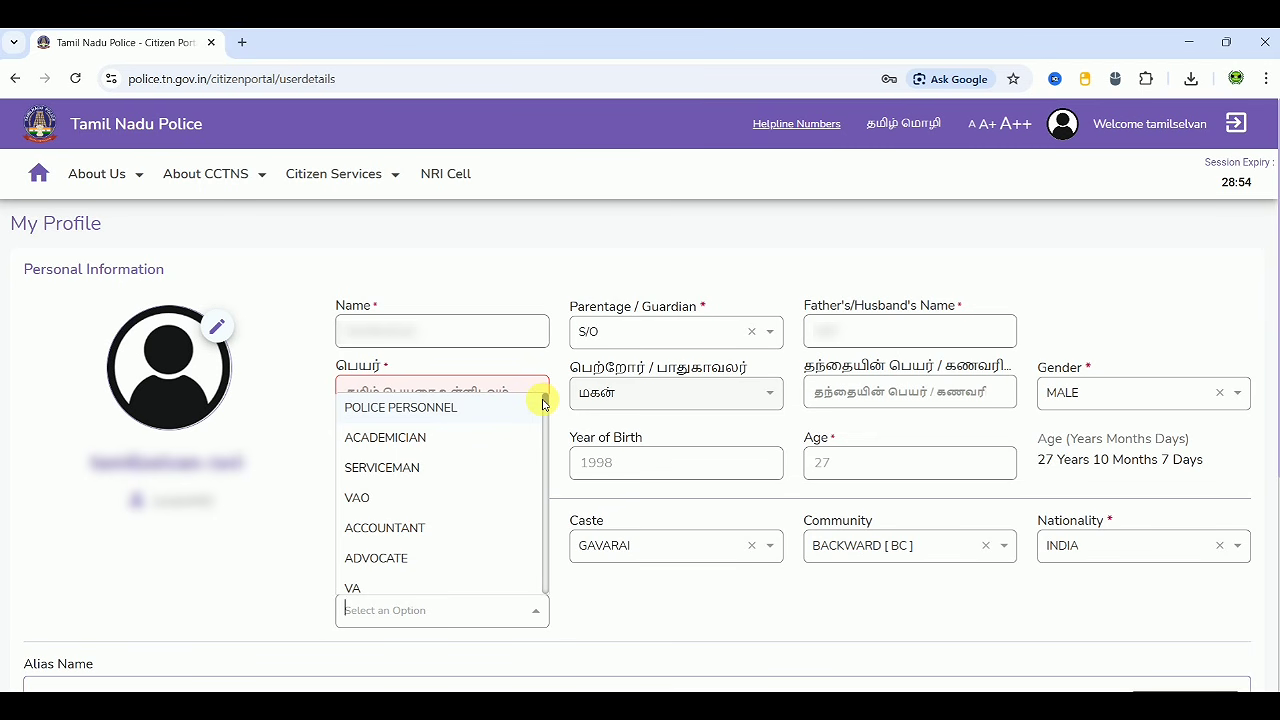
drag(545, 404, 531, 577)
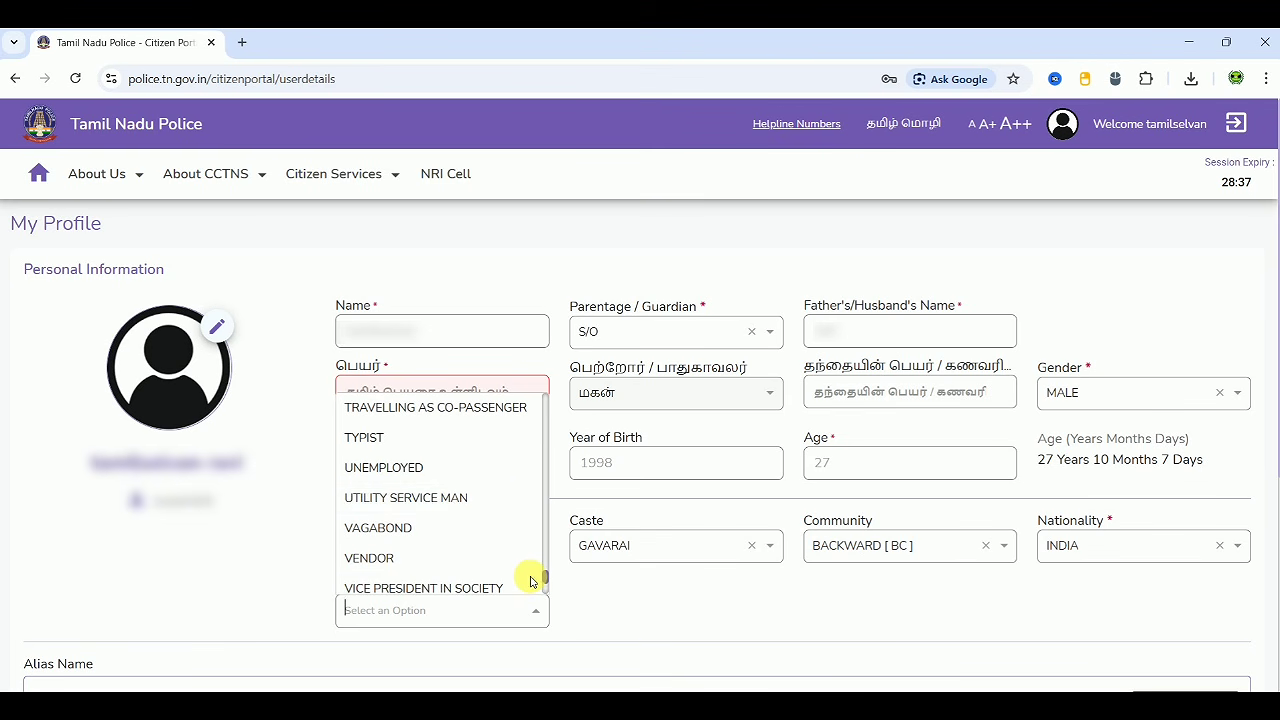
click(443, 467)
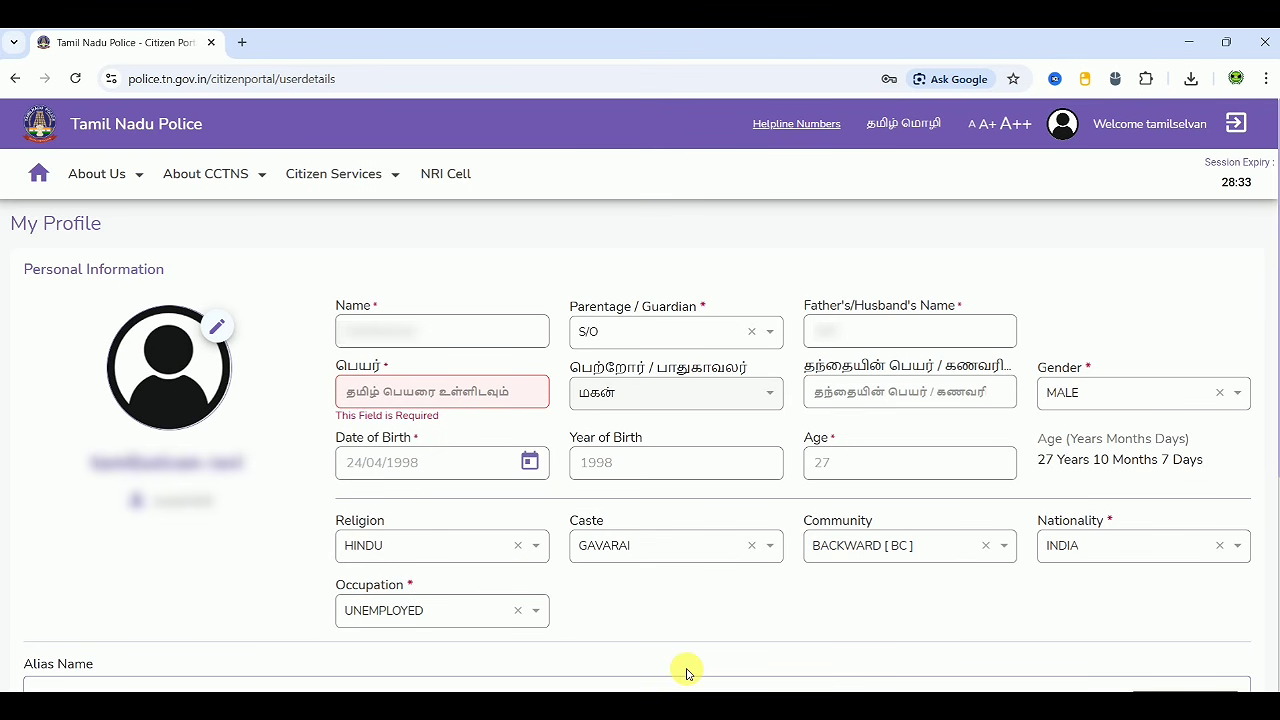
Add then discard an empty alias row and attempt a save, which reports missing required fields.
scroll(687, 672, down, 4)
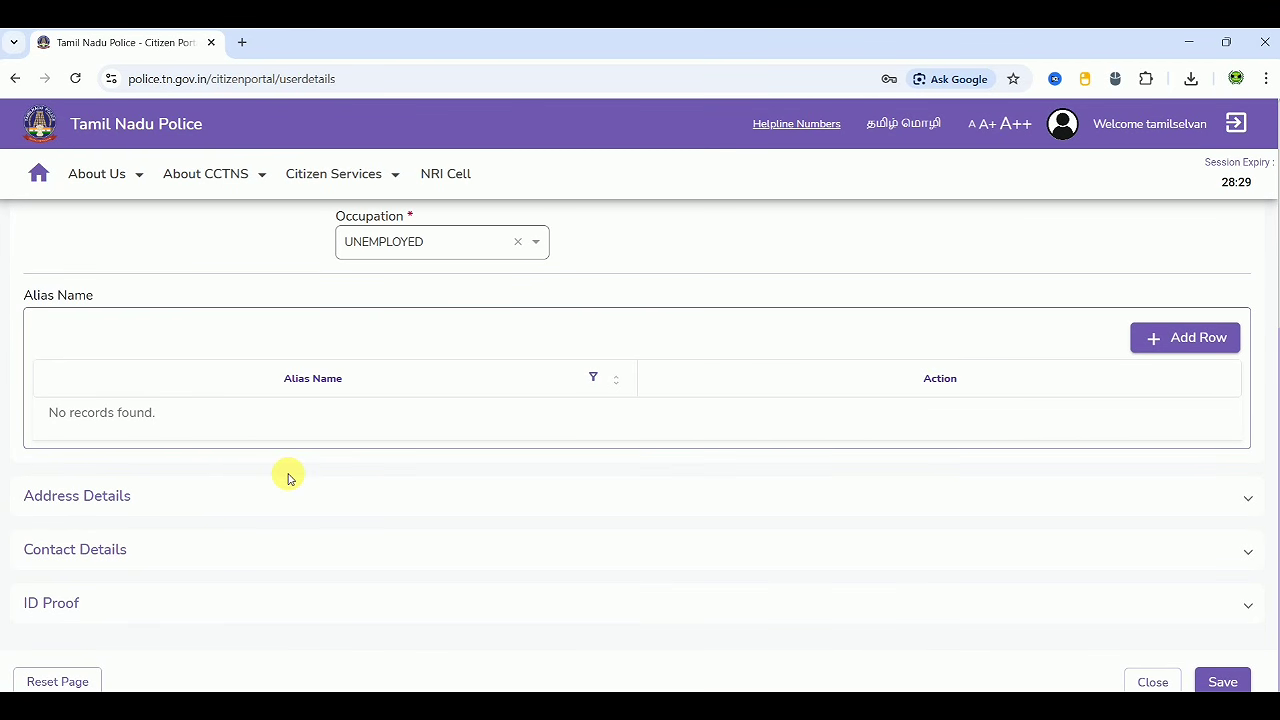
click(1197, 345)
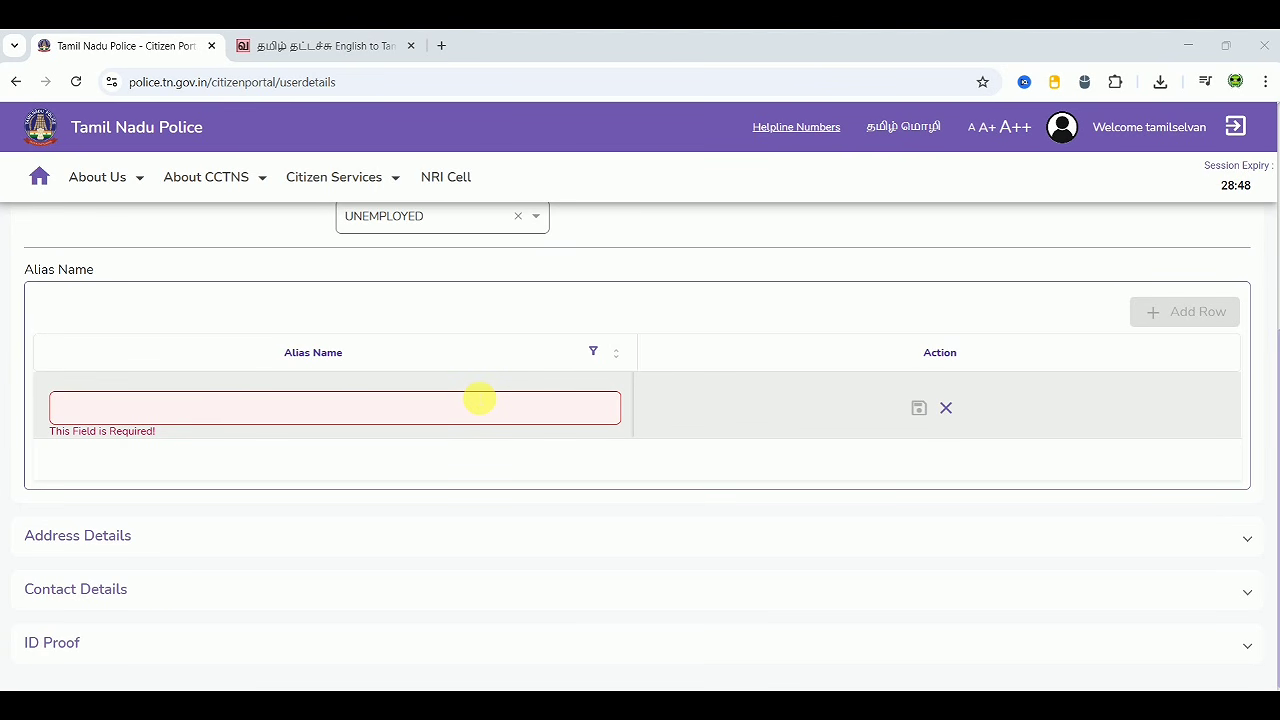
click(946, 407)
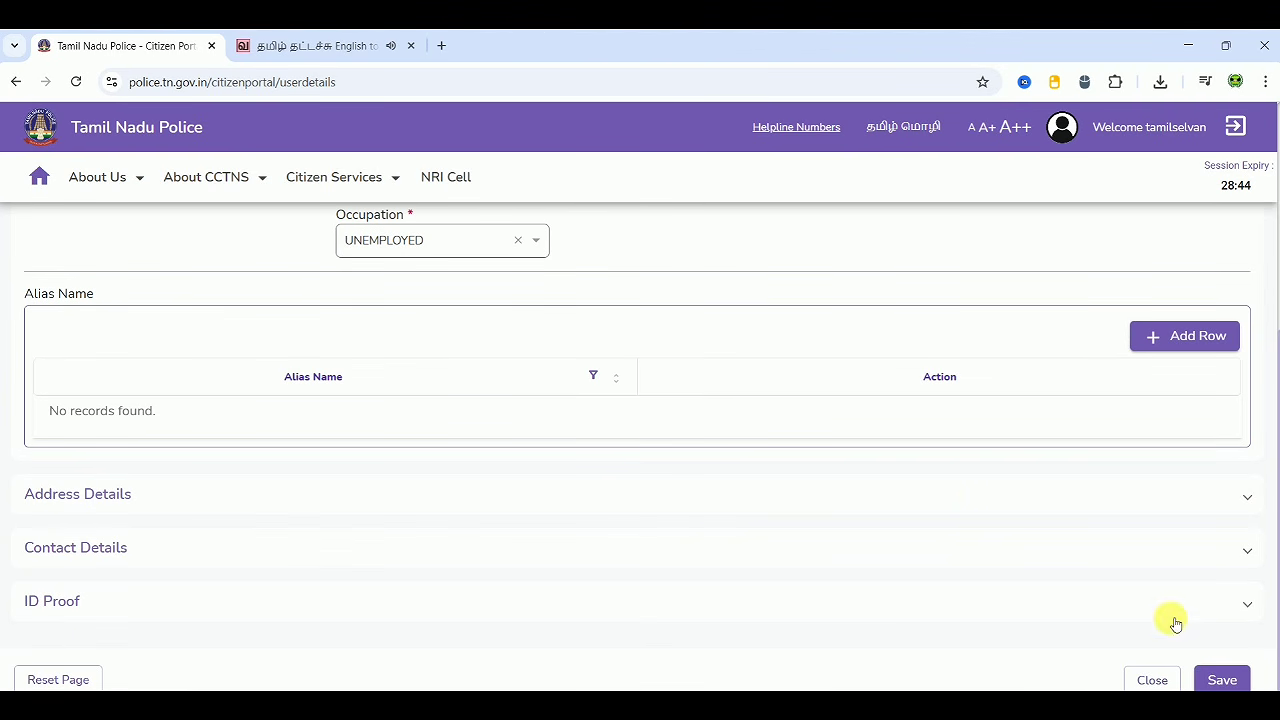
click(1218, 681)
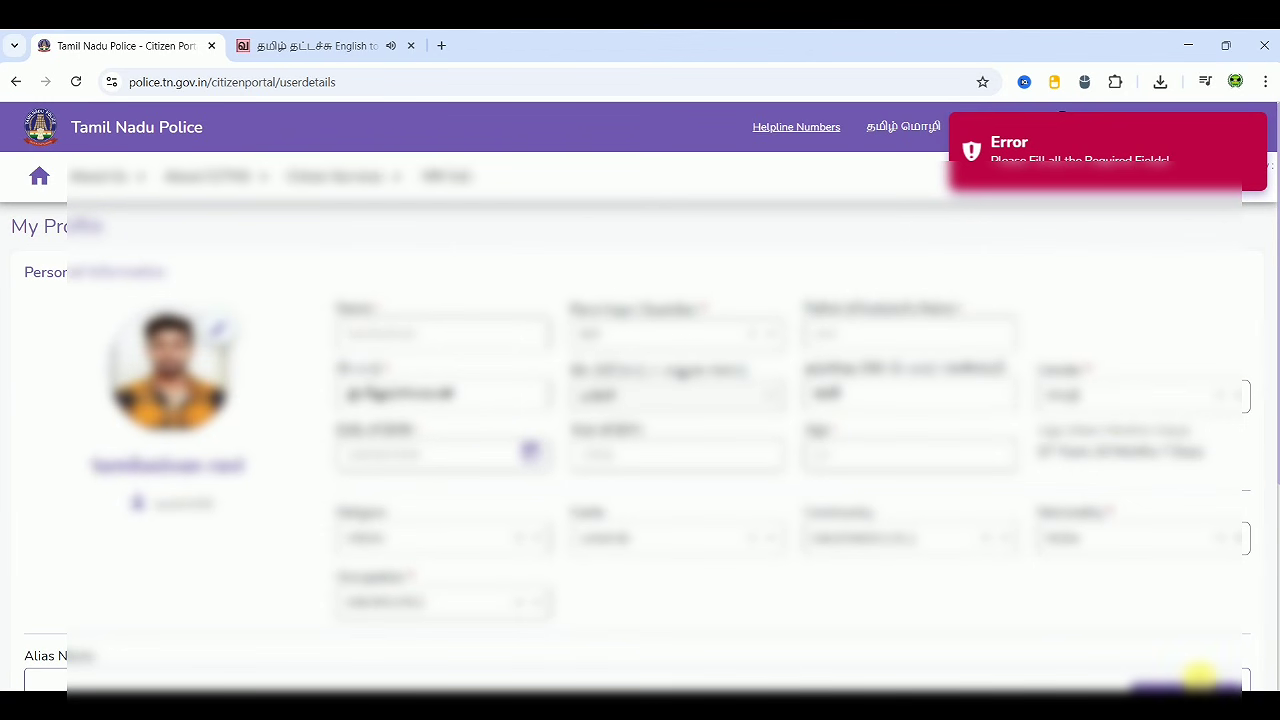
drag(1276, 316, 1273, 537)
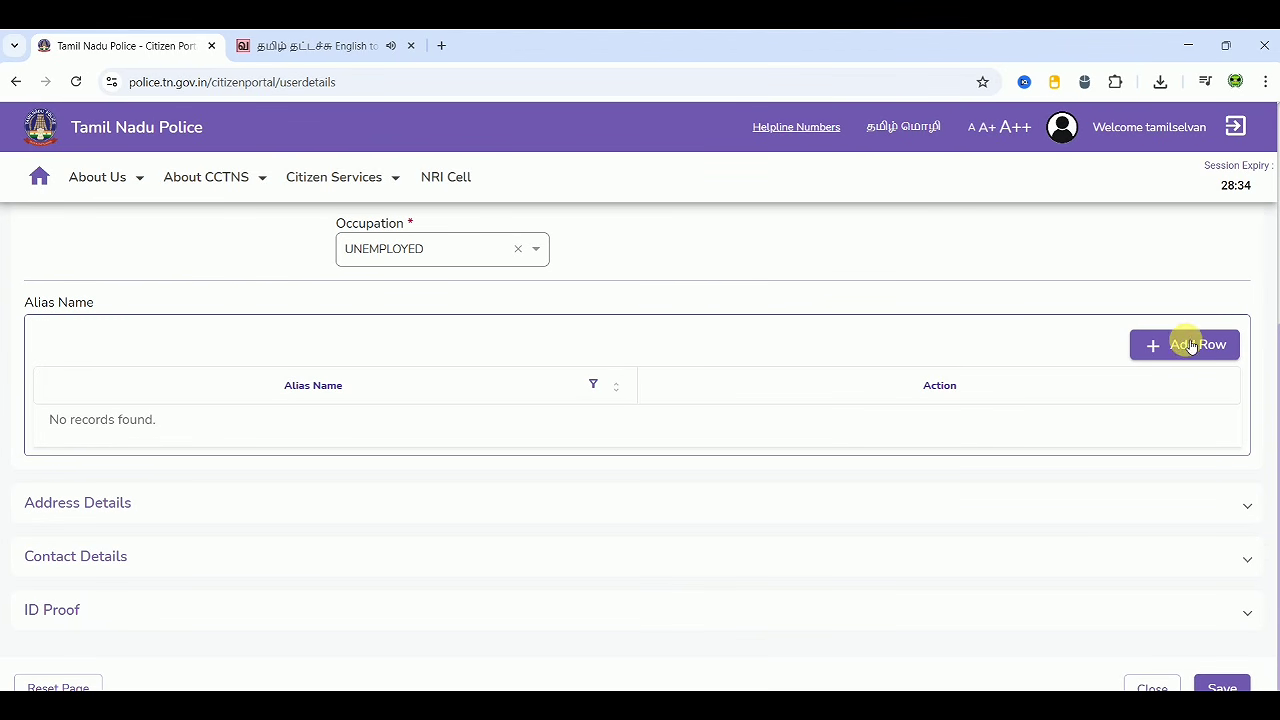
Expand Address Details and enter house number 12 and street 'Main street'.
click(830, 506)
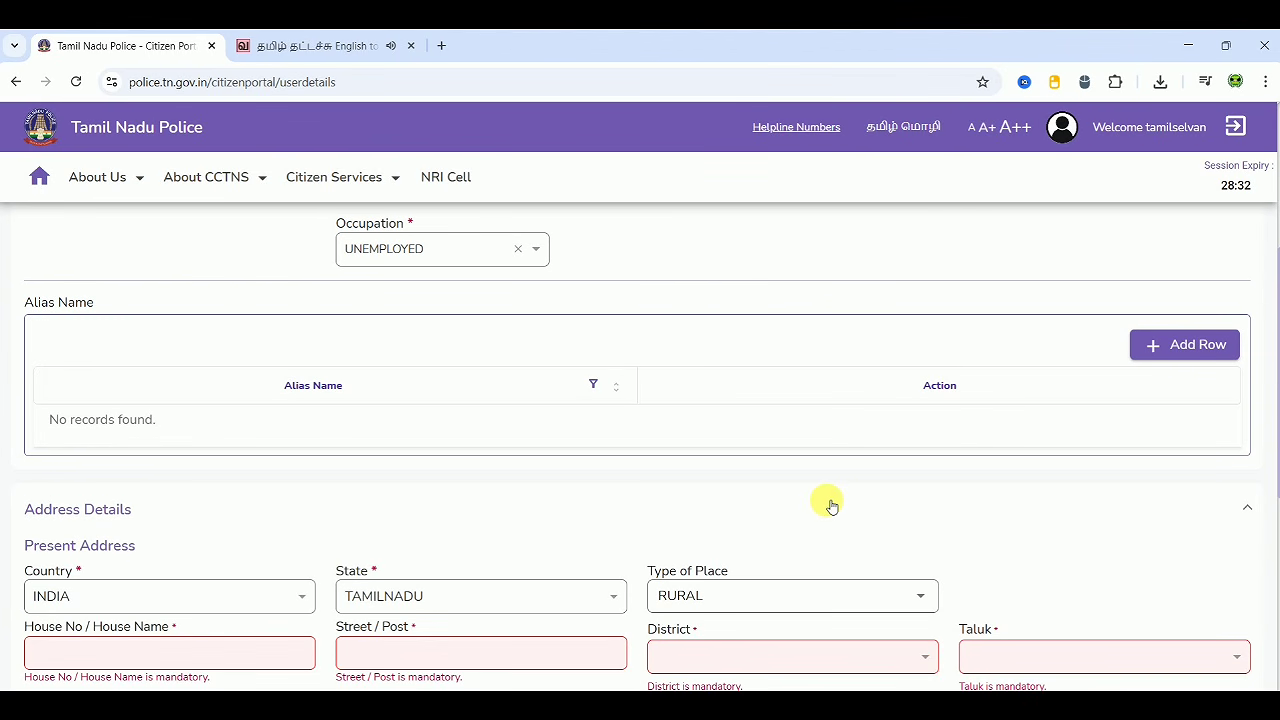
click(806, 503)
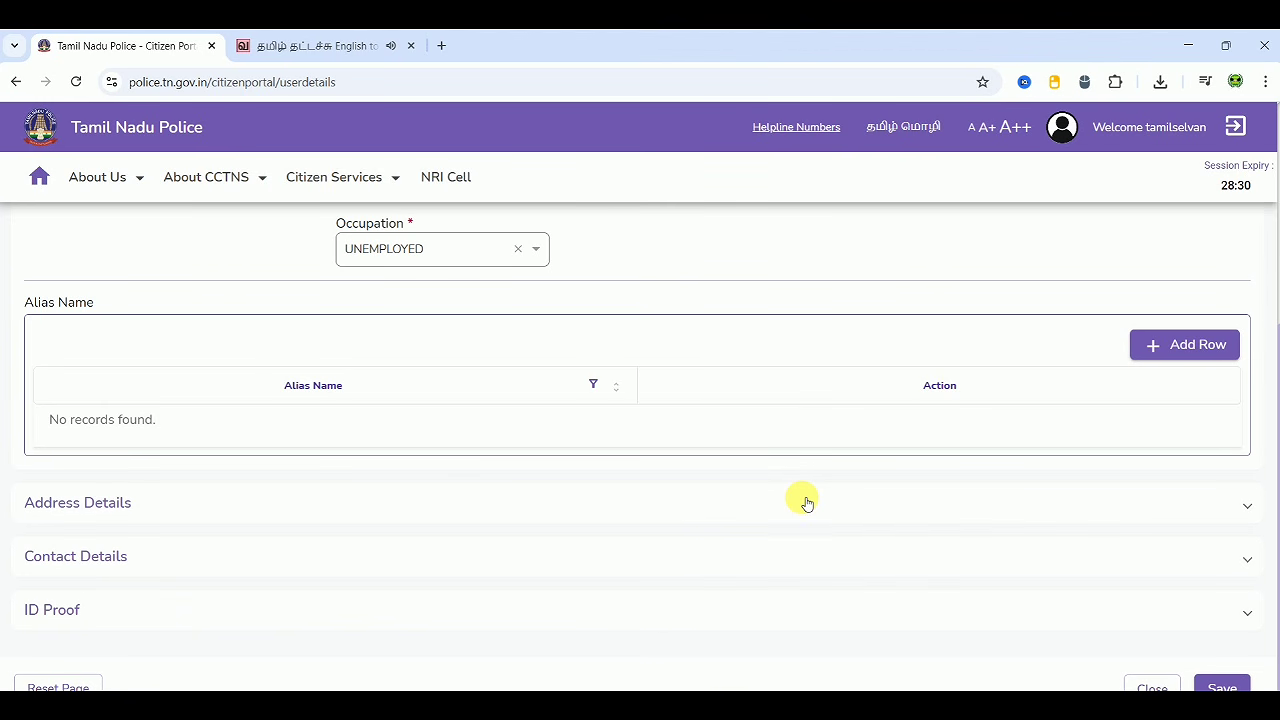
click(806, 503)
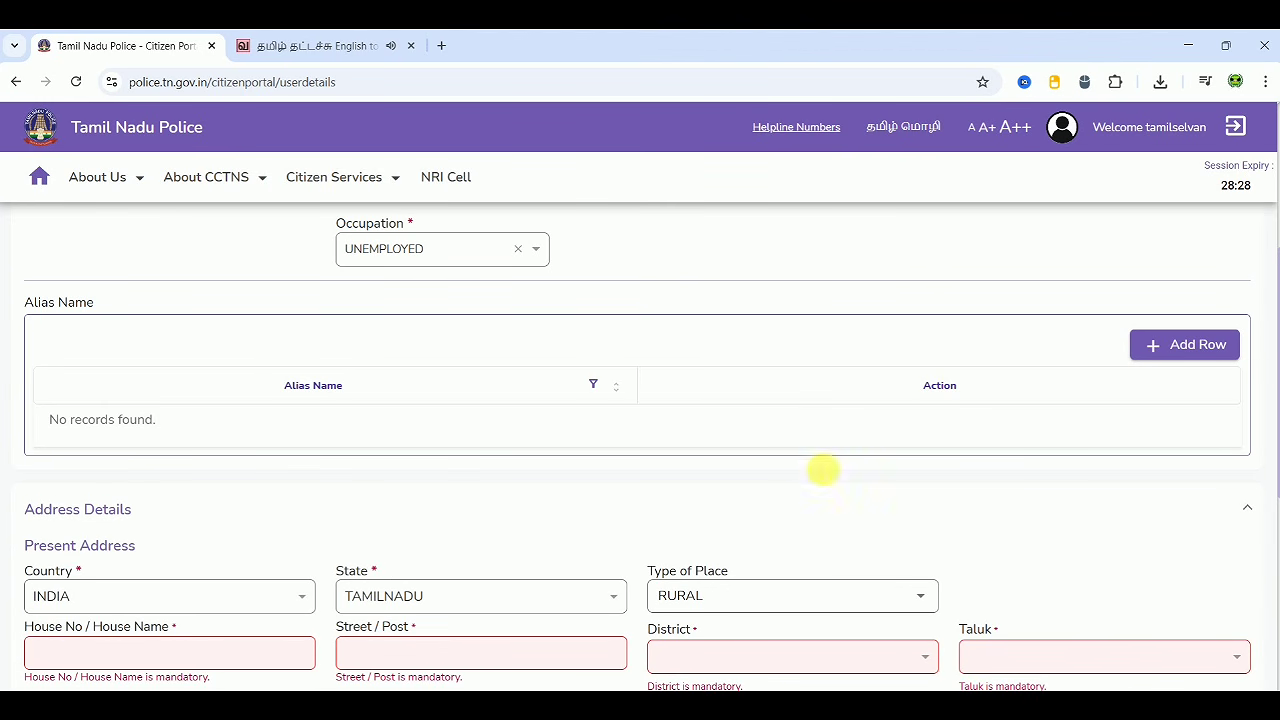
drag(1272, 392, 1274, 531)
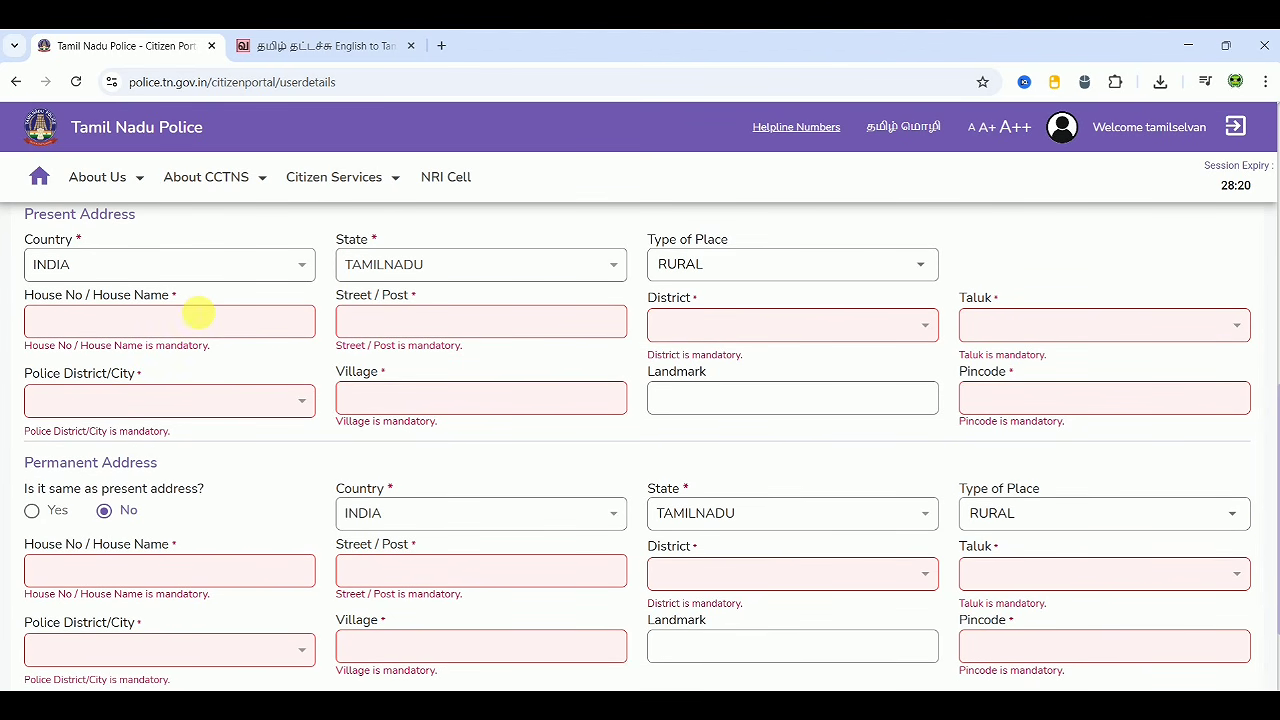
click(199, 313)
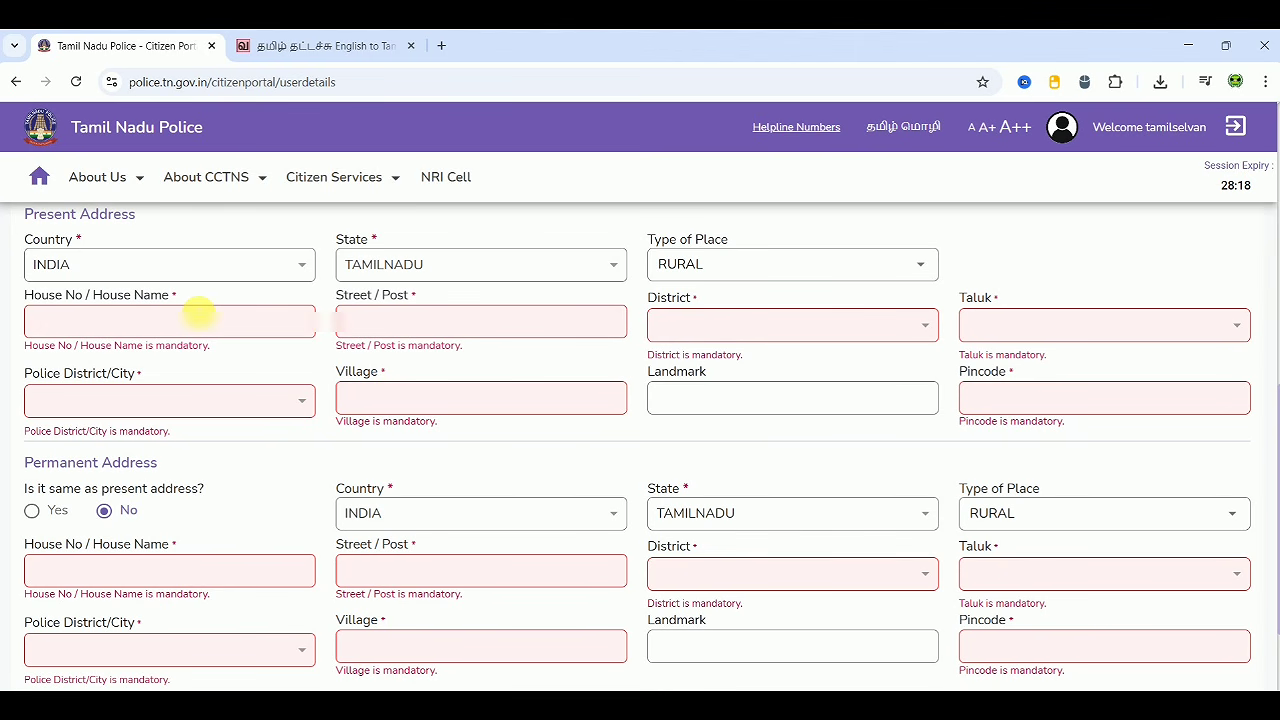
text(12)
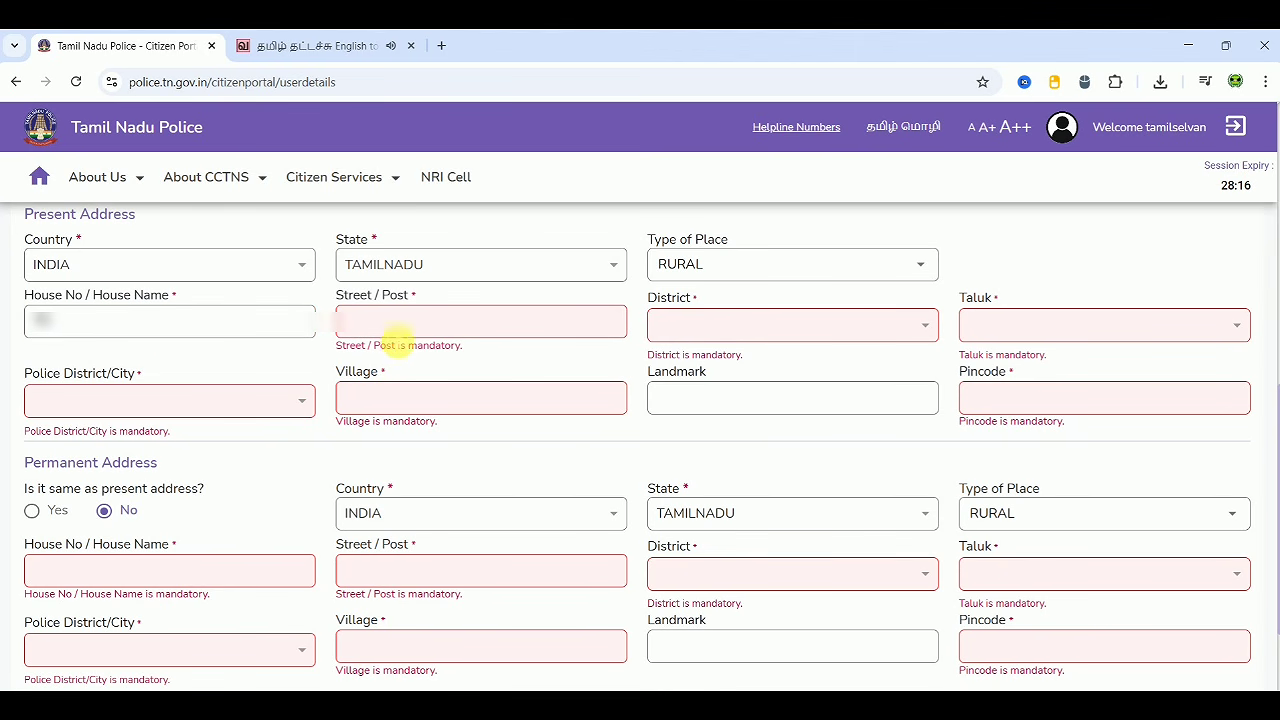
click(407, 336)
text(Main s)
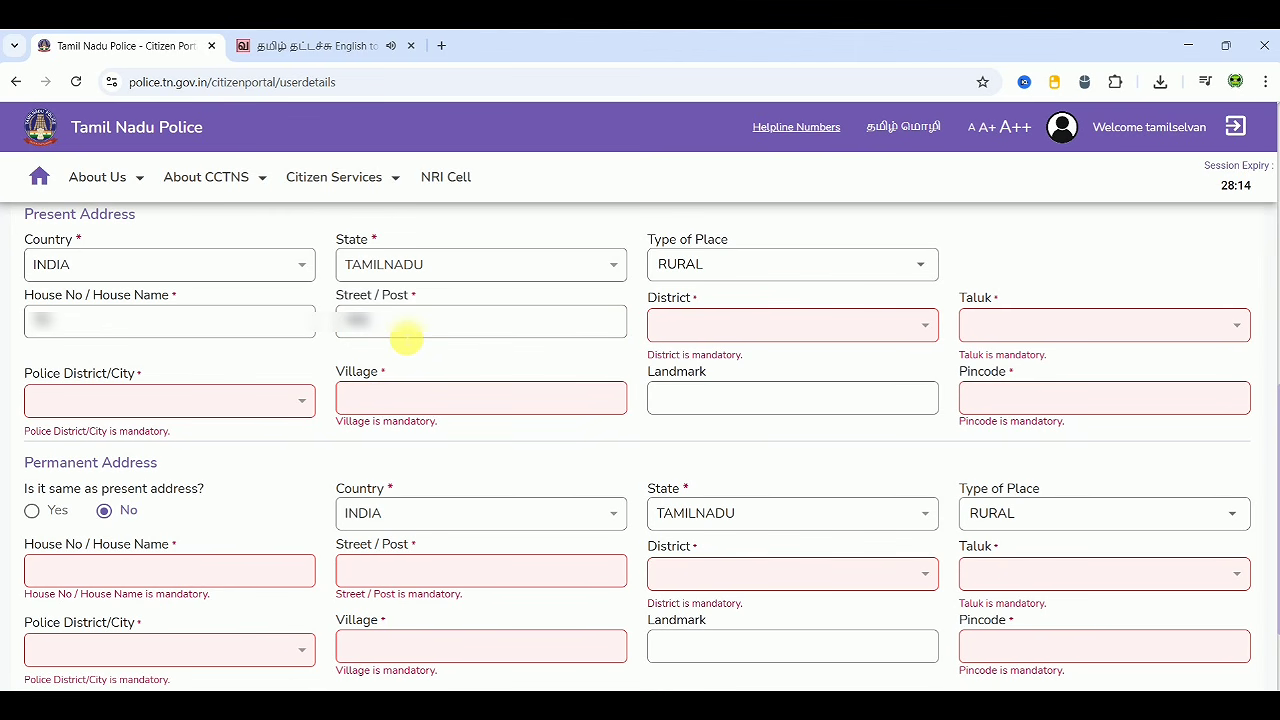
text(treet)
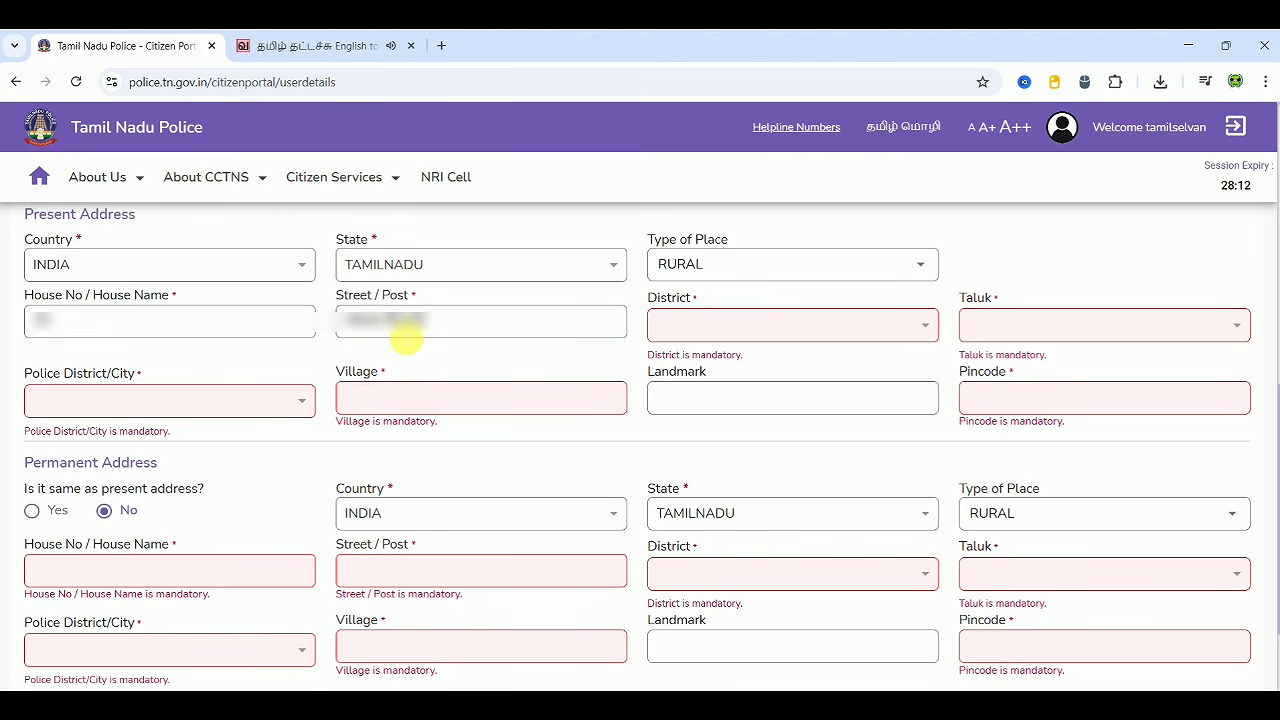
Pick district TIRUVANNAMALAI and taluk THANDARAMPATTU, then enter village 'G' and pincode 6066707.
click(714, 327)
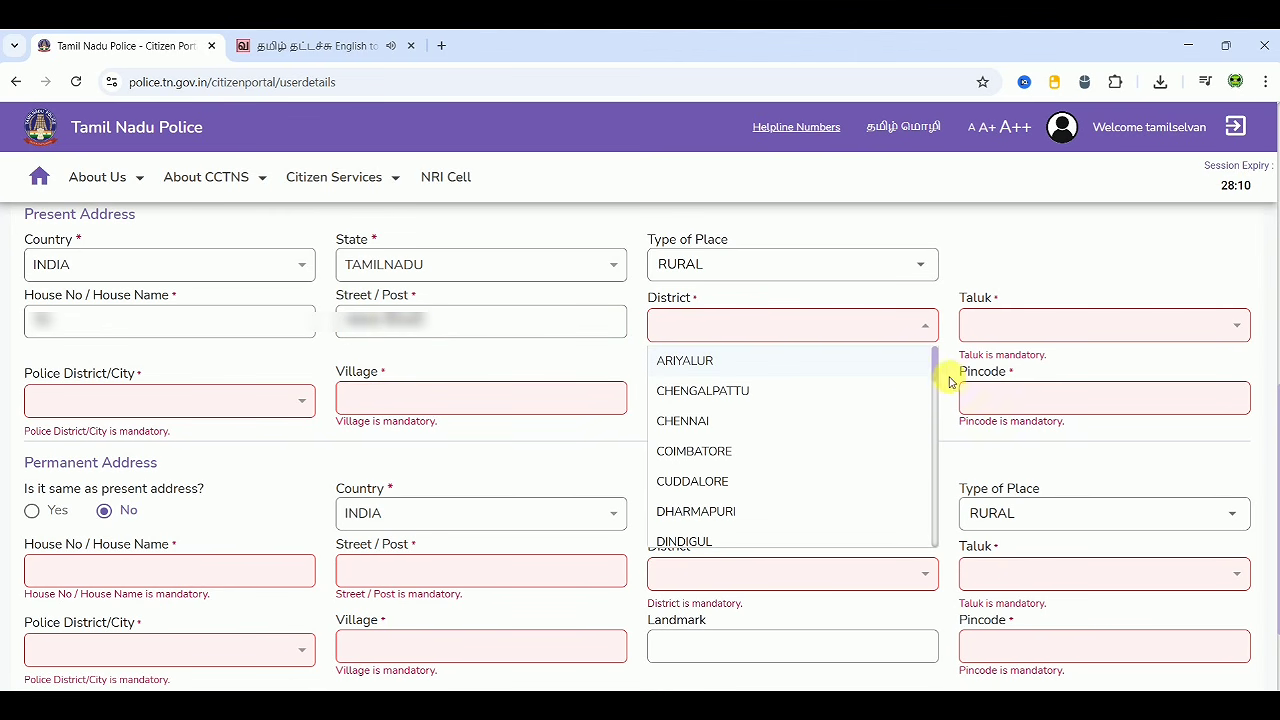
drag(935, 372, 937, 523)
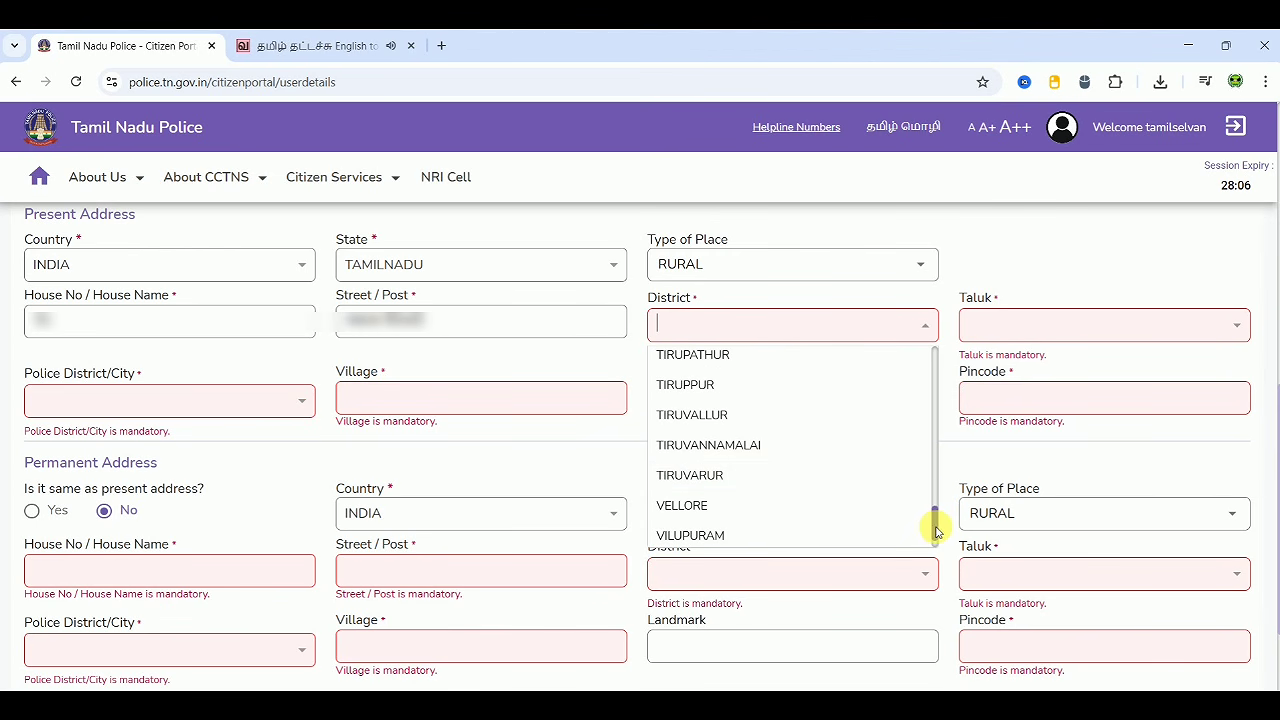
click(815, 456)
click(1040, 329)
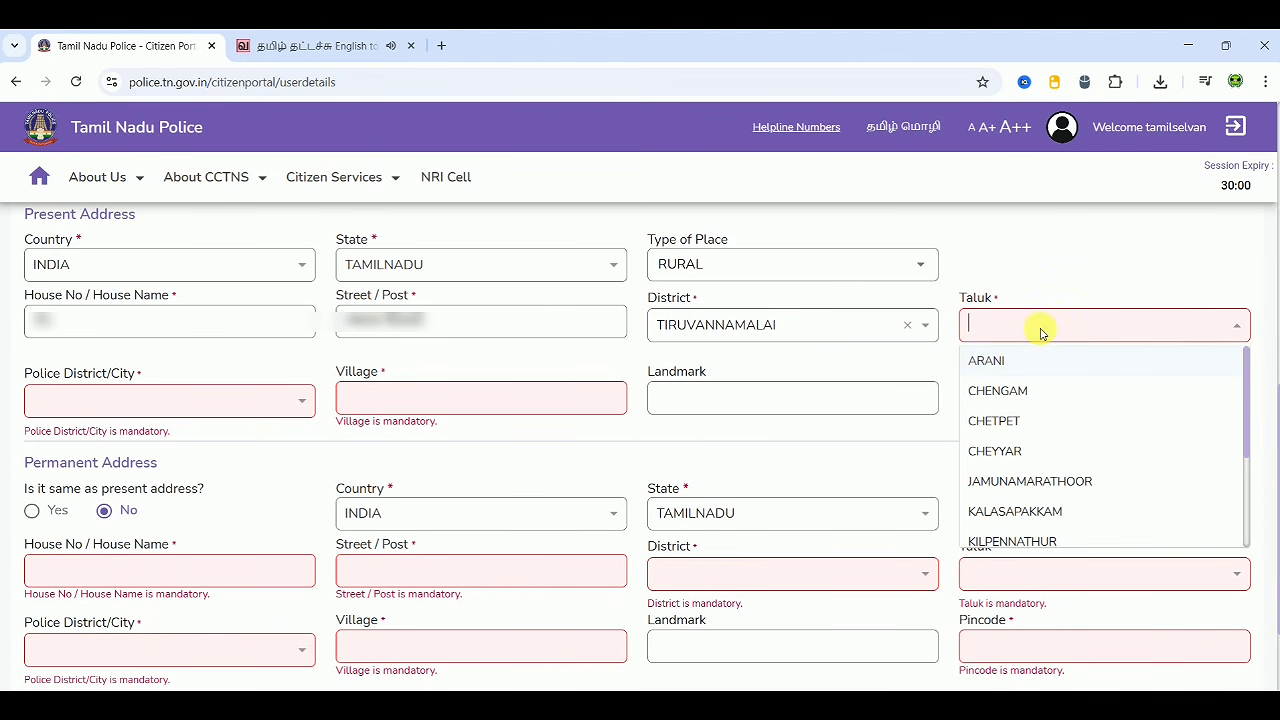
text(TH)
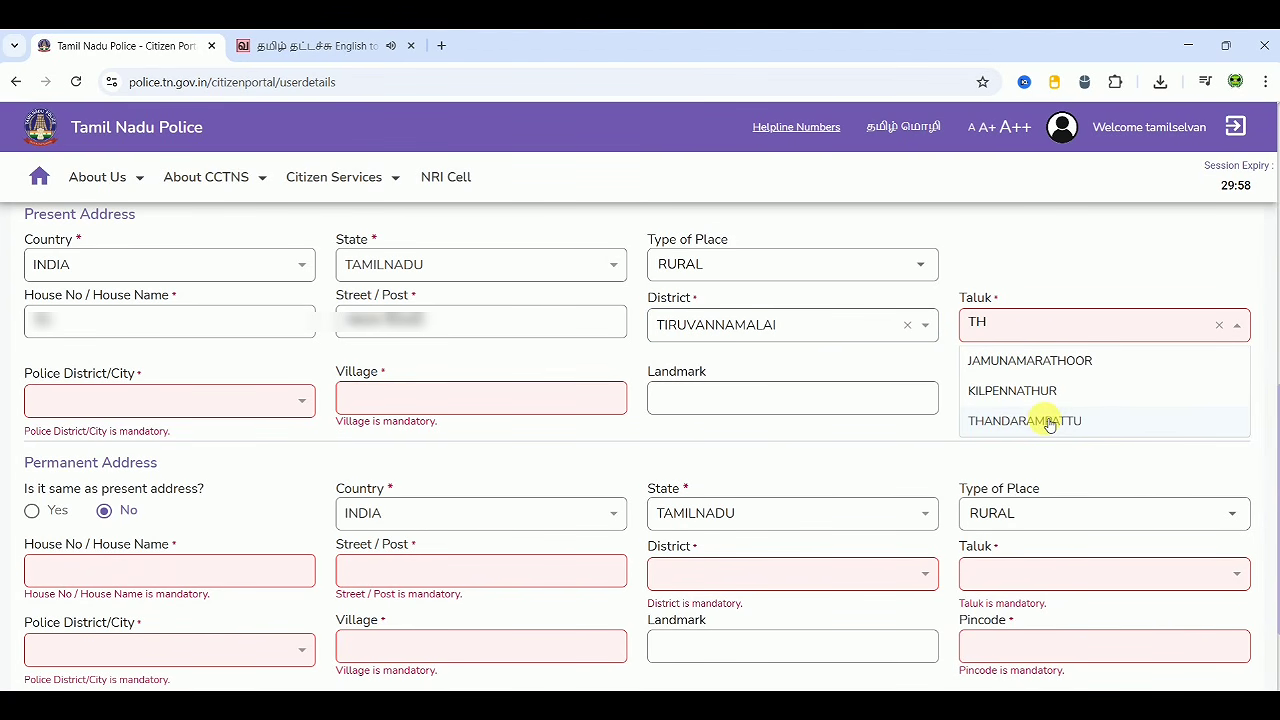
click(1050, 424)
click(375, 376)
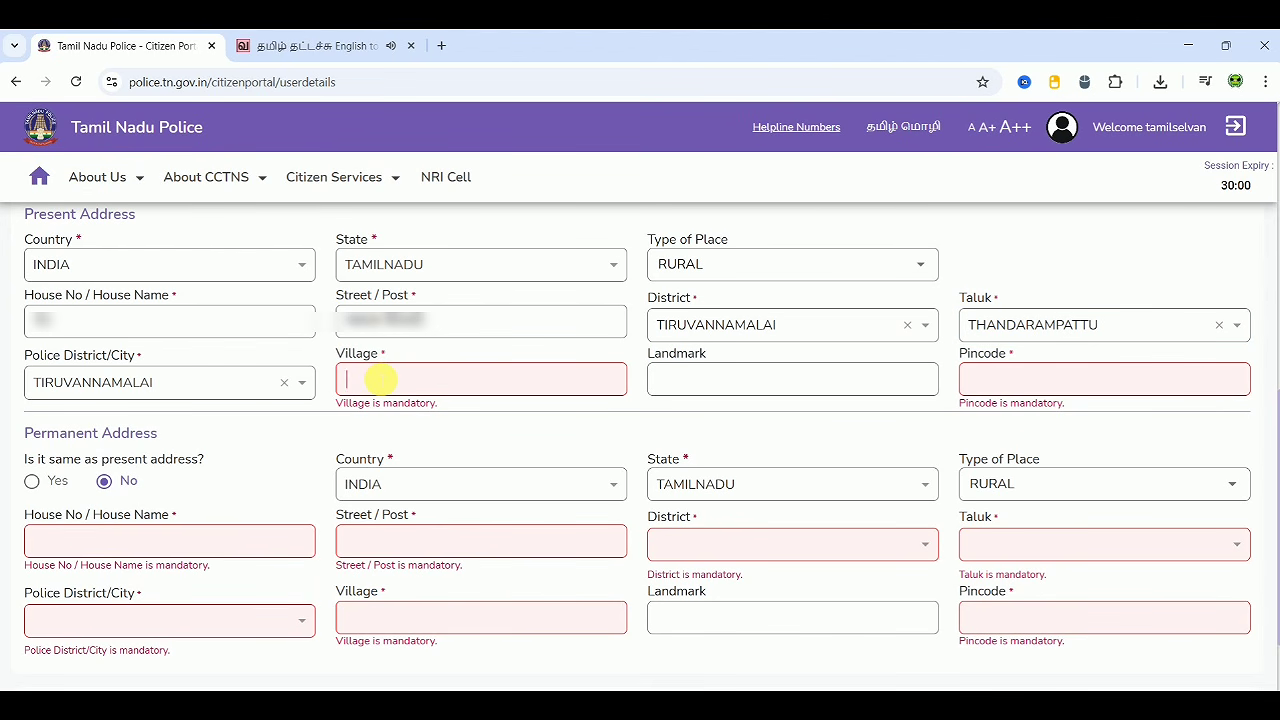
text(G)
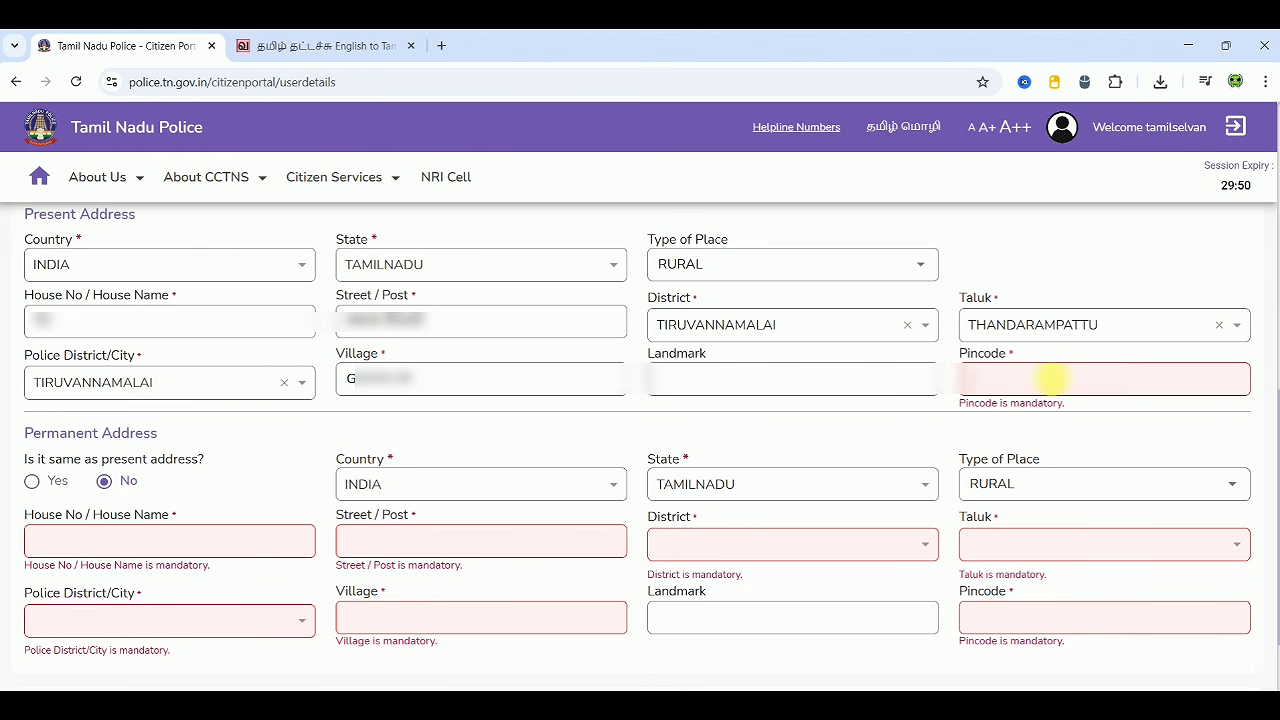
click(1050, 377)
text(6066707)
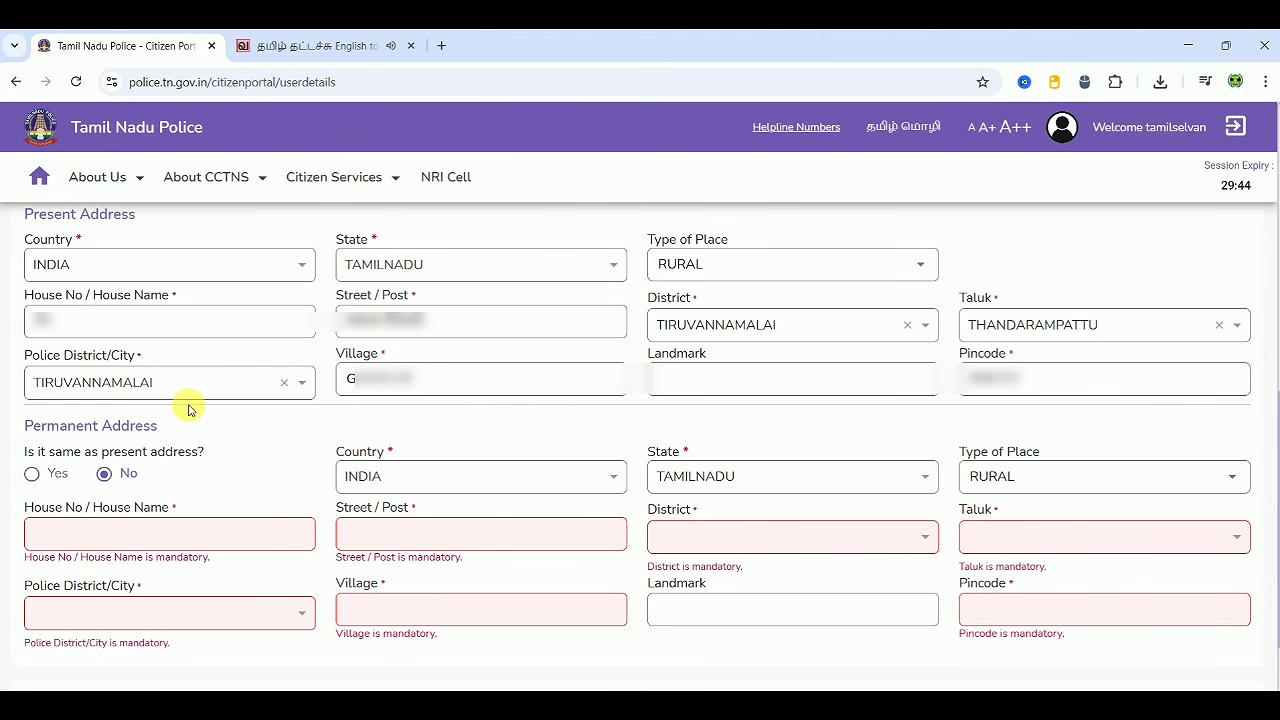
Mark the permanent address as same as present and expand Contact Details.
click(33, 476)
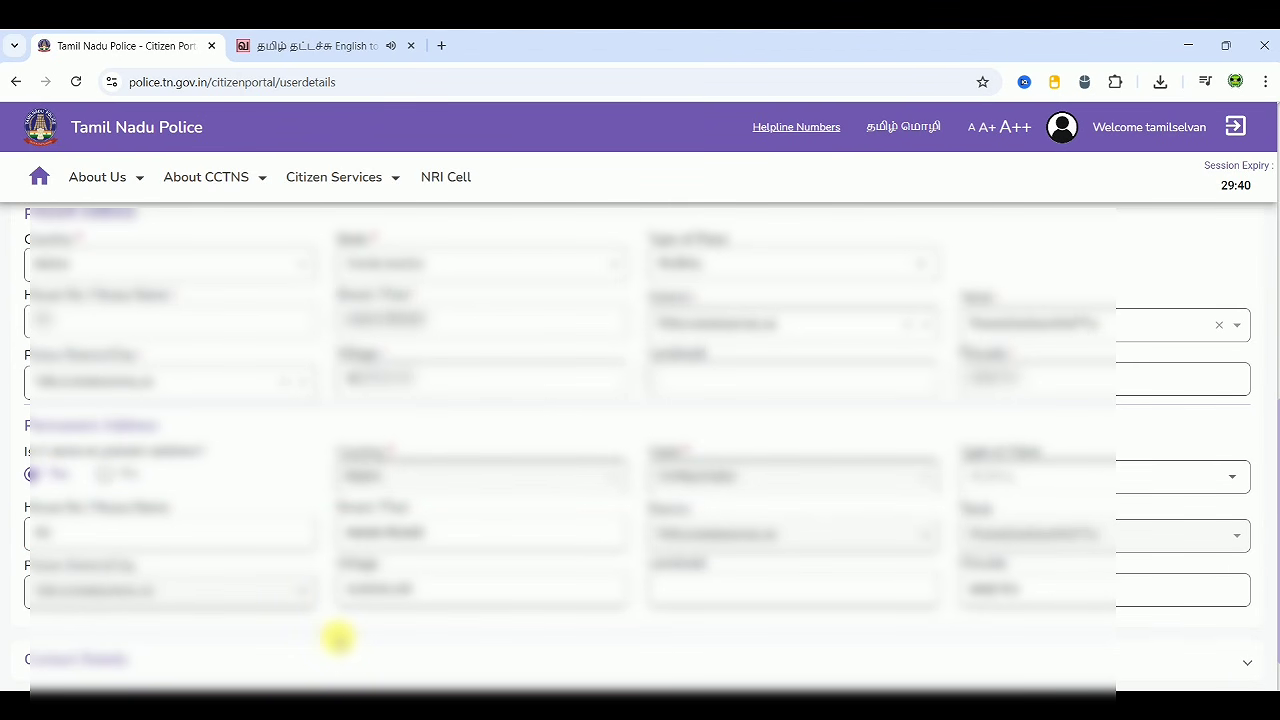
scroll(337, 636, down, 1)
scroll(337, 636, down, 2)
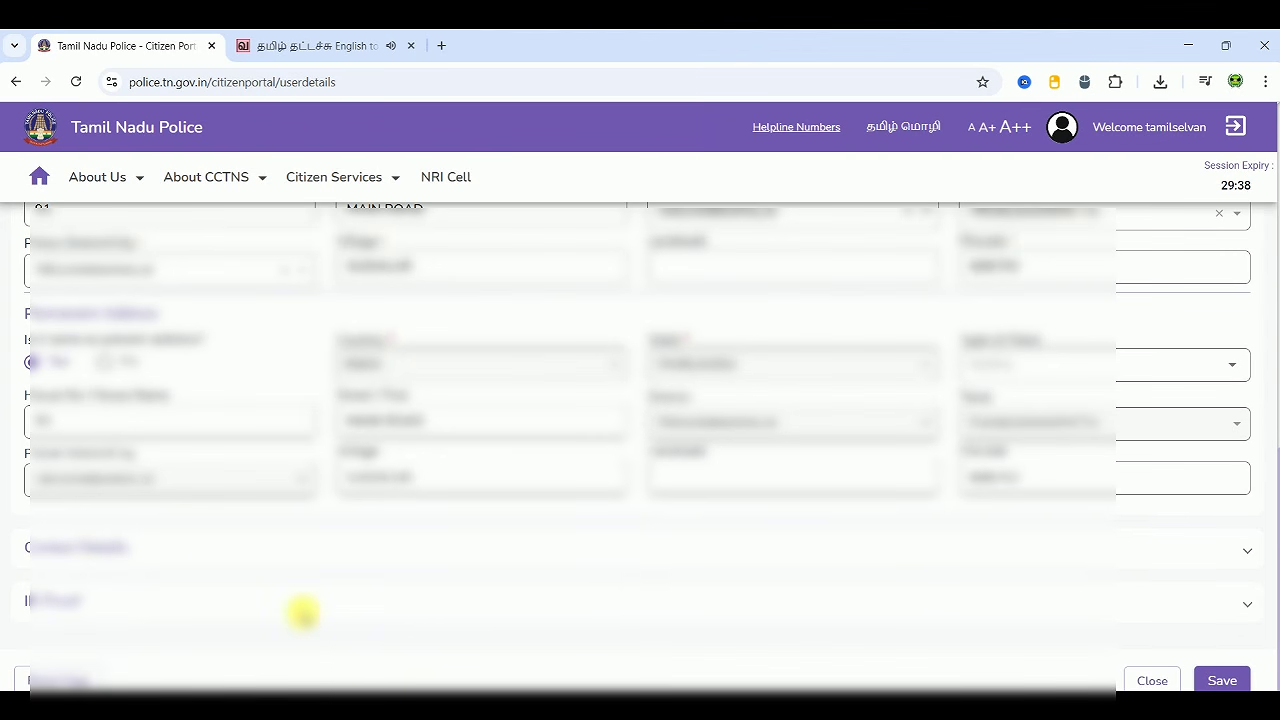
click(186, 541)
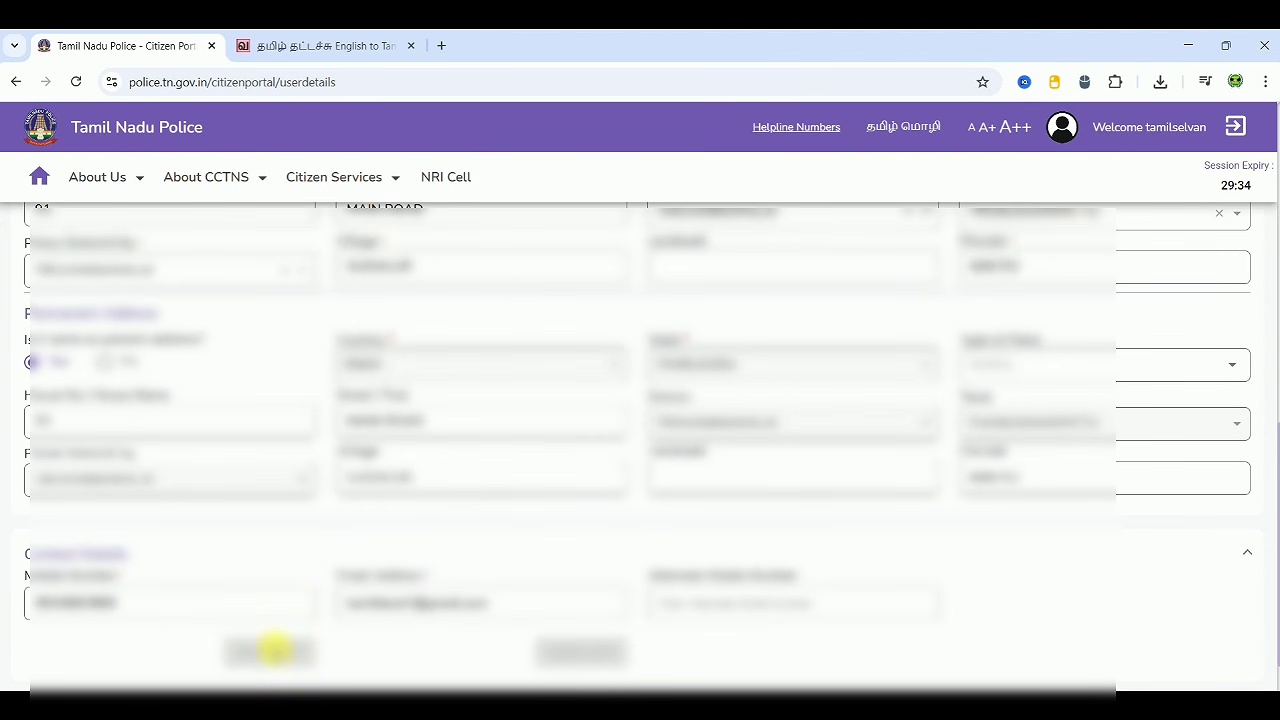
scroll(660, 517, down, 3)
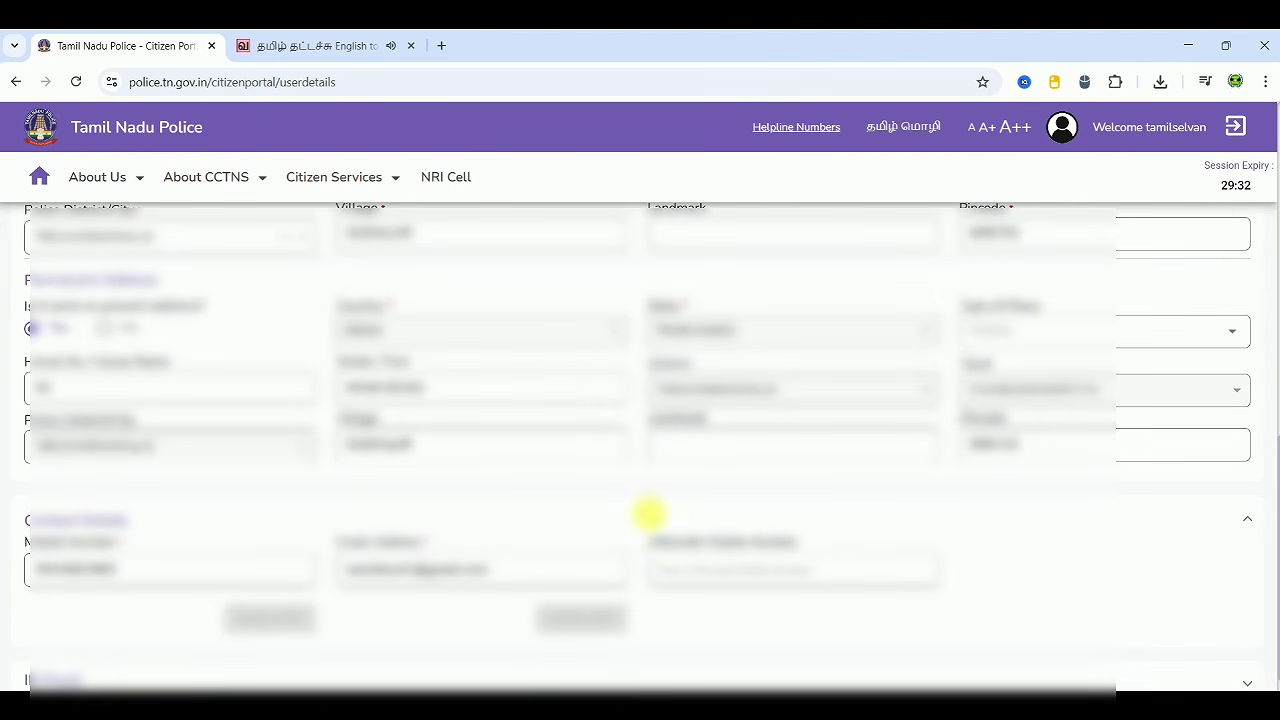
Expand the ID Proof section and browse the ID Proof Type list.
click(1005, 610)
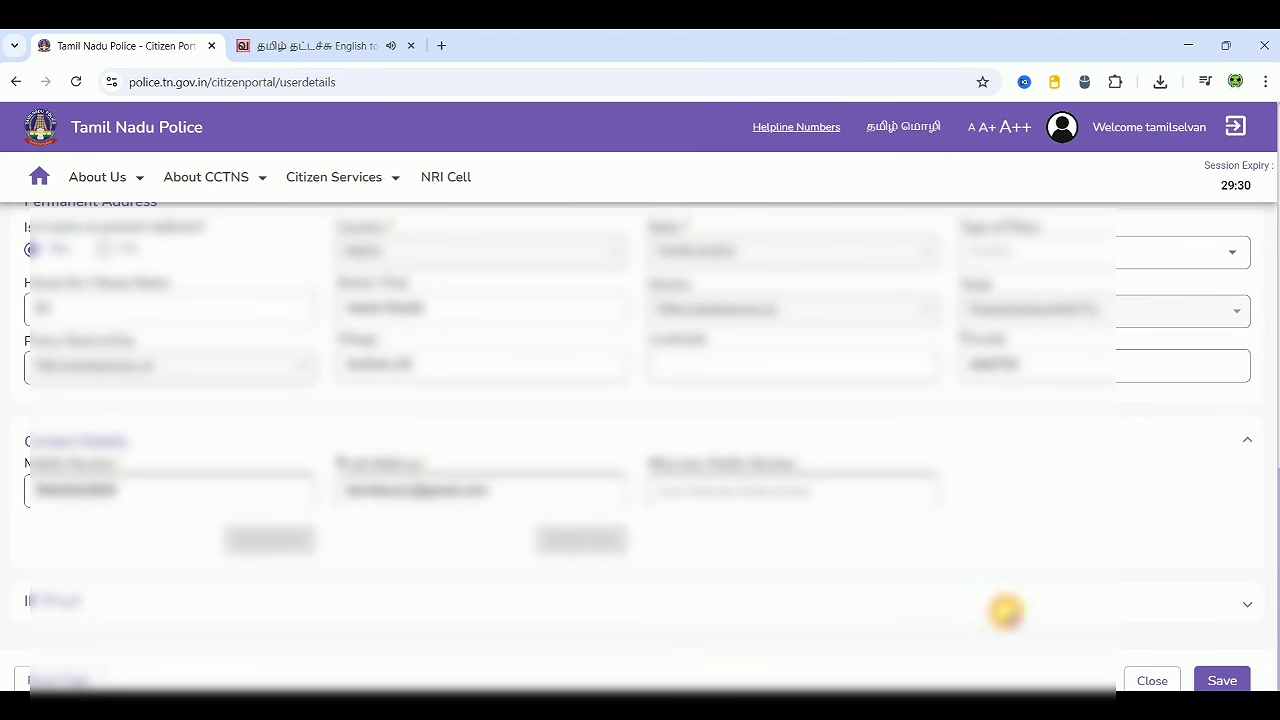
click(252, 547)
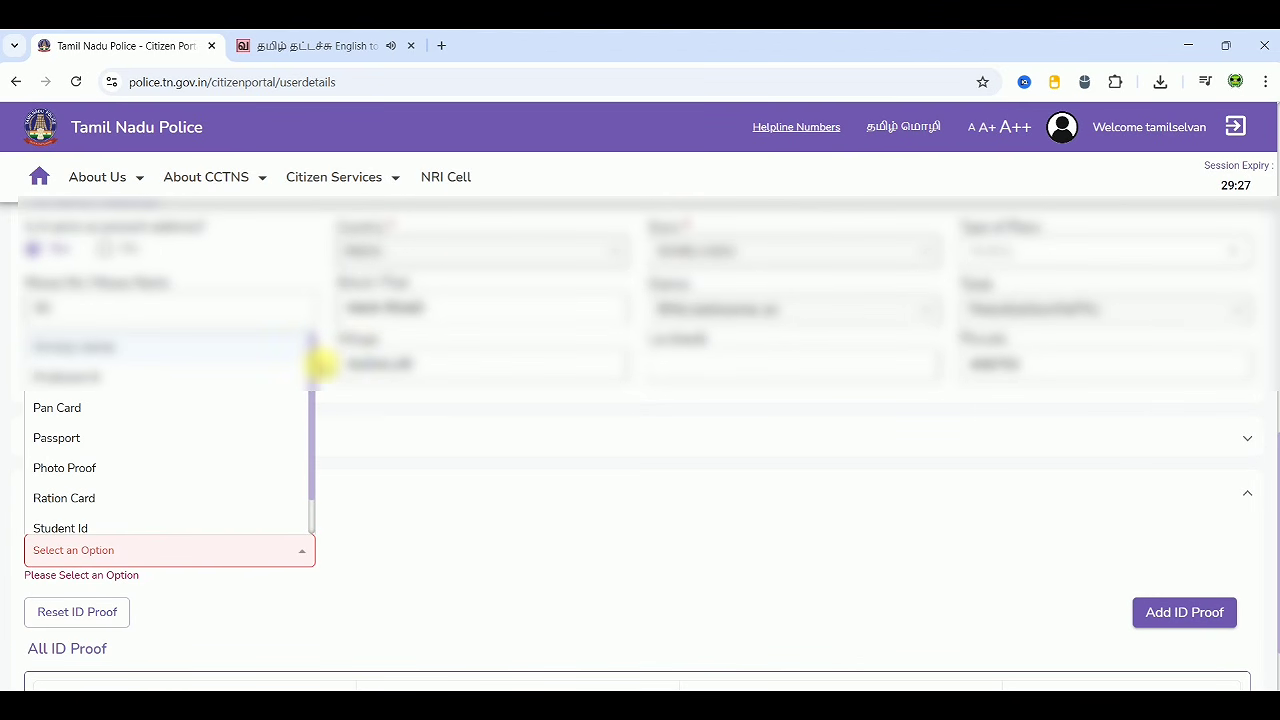
drag(312, 403, 308, 375)
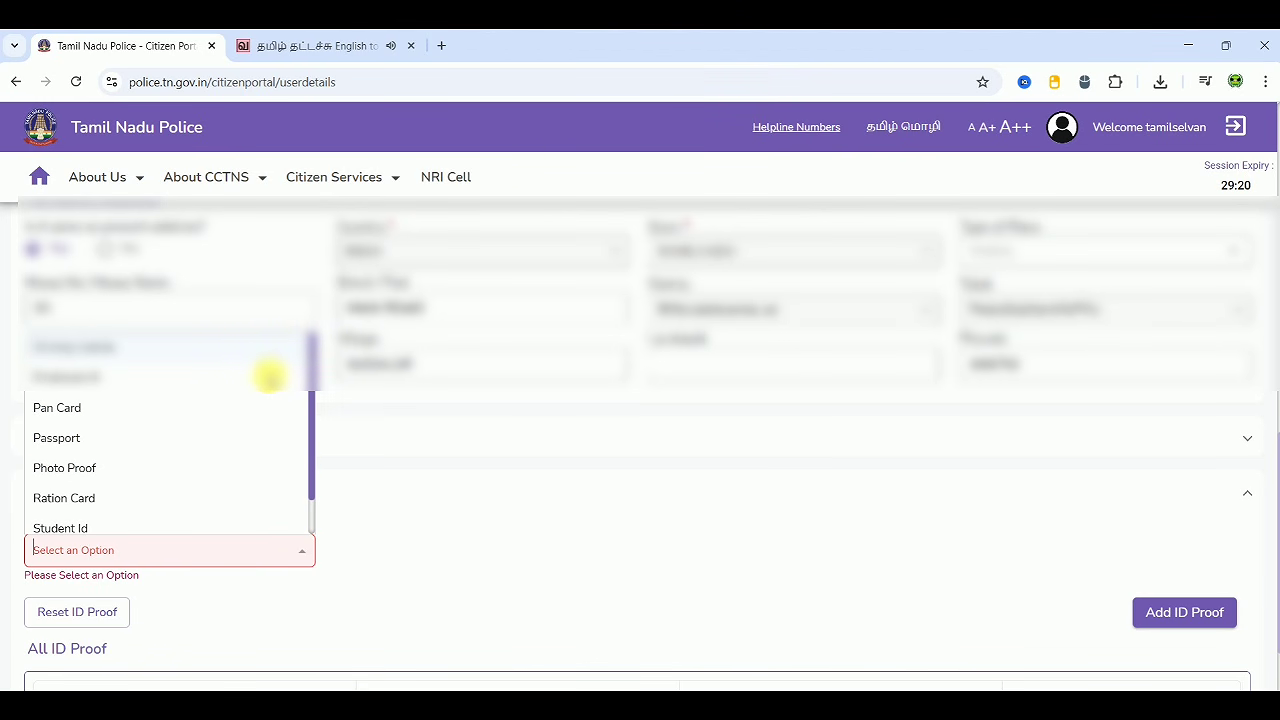
scroll(263, 397, down, 1)
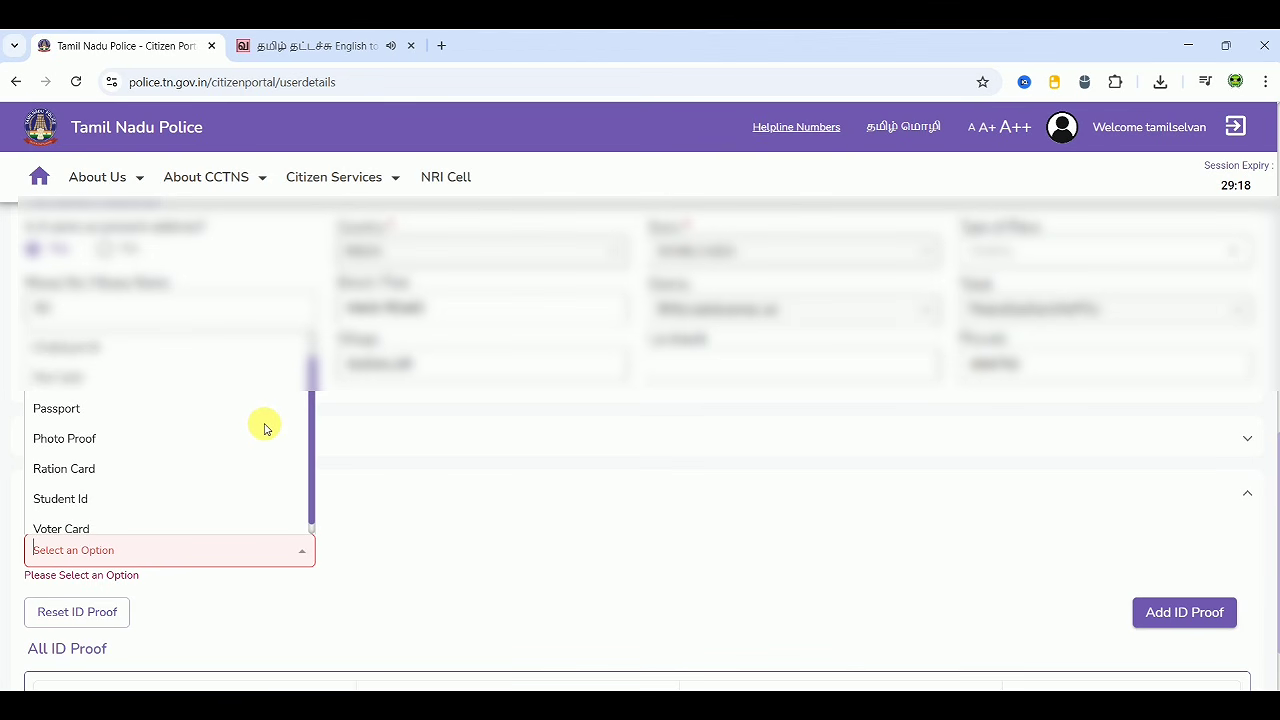
scroll(264, 431, down, 1)
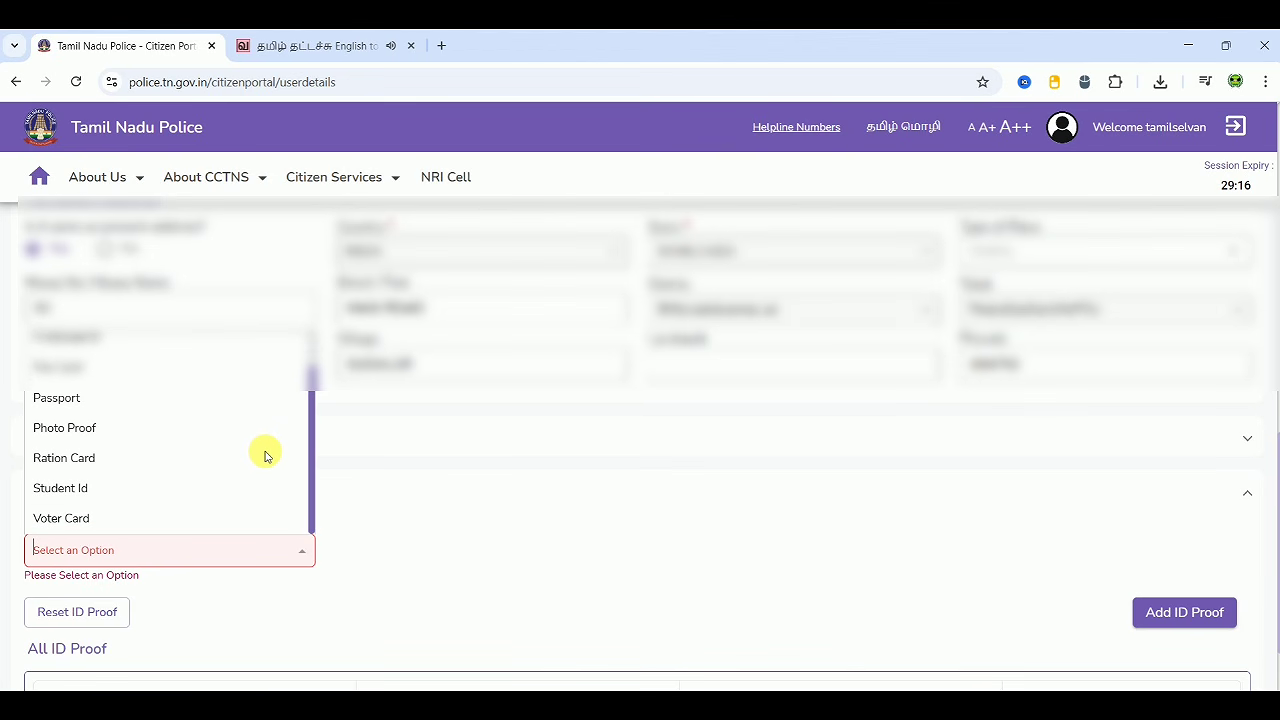
click(492, 520)
scroll(492, 520, down, 2)
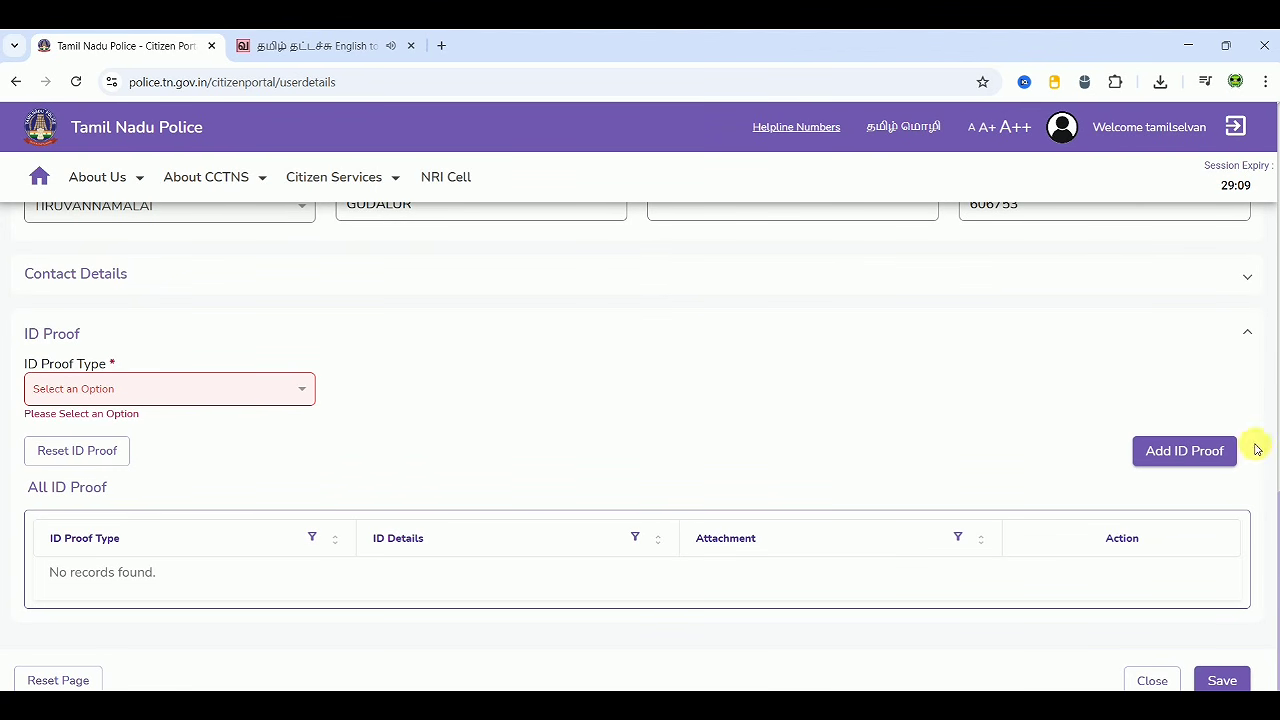
Select Pan Card as the ID proof type and enter the cardholder's name.
click(1217, 453)
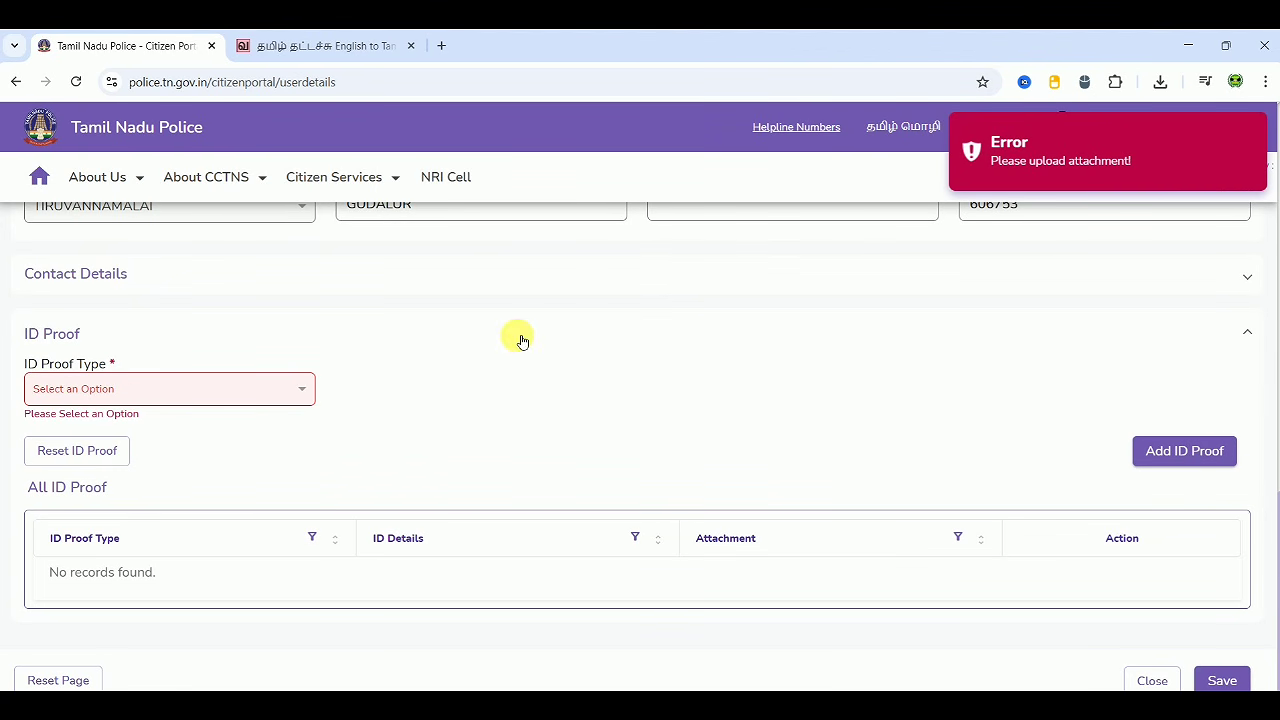
click(121, 401)
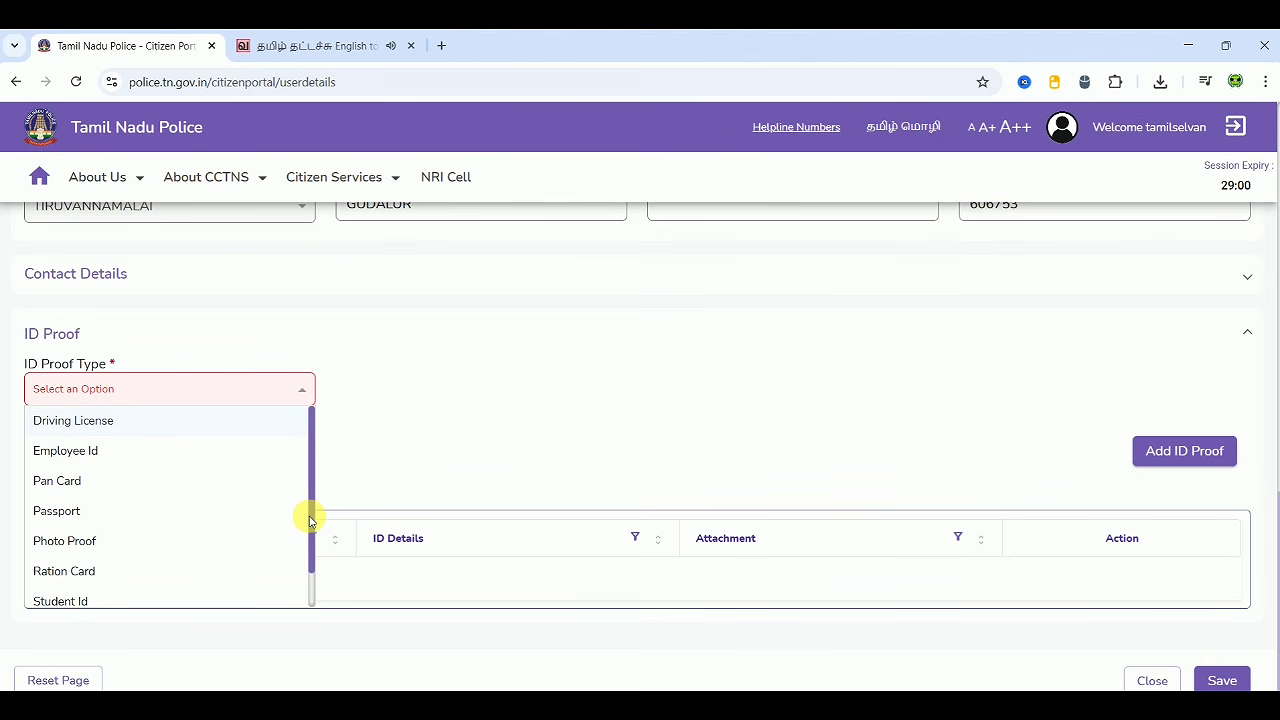
drag(310, 520, 306, 529)
click(127, 457)
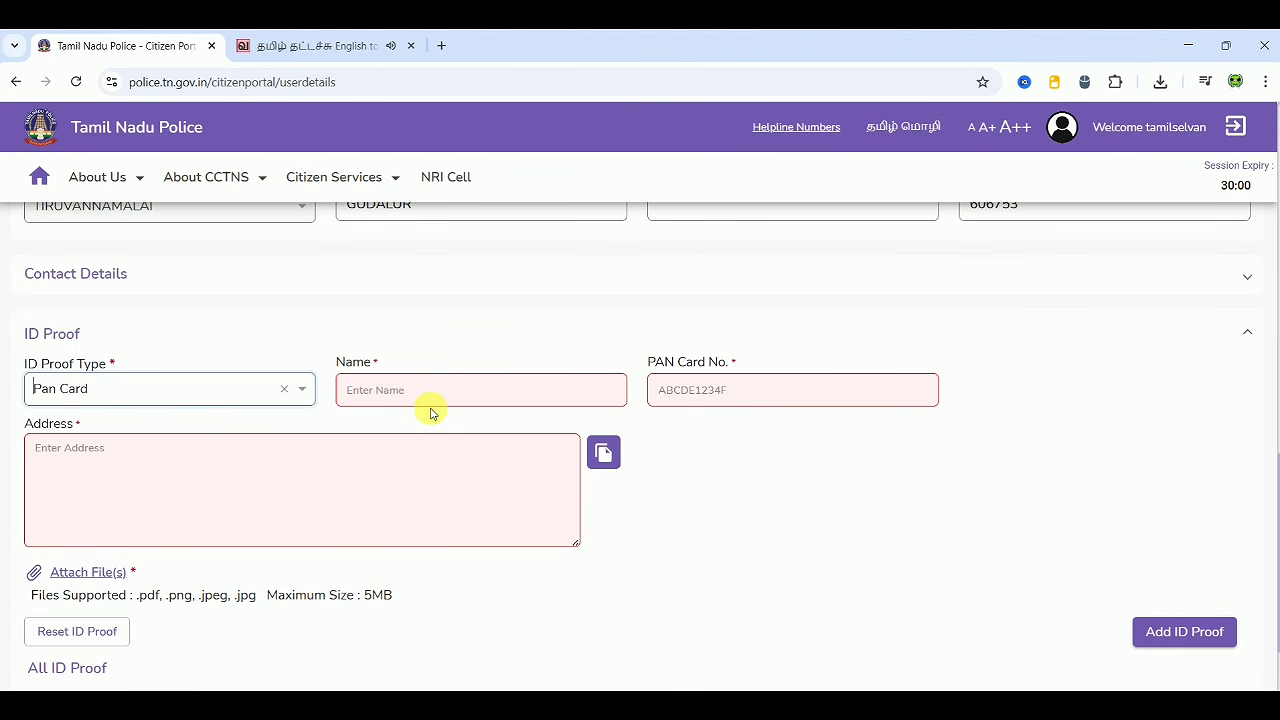
click(420, 398)
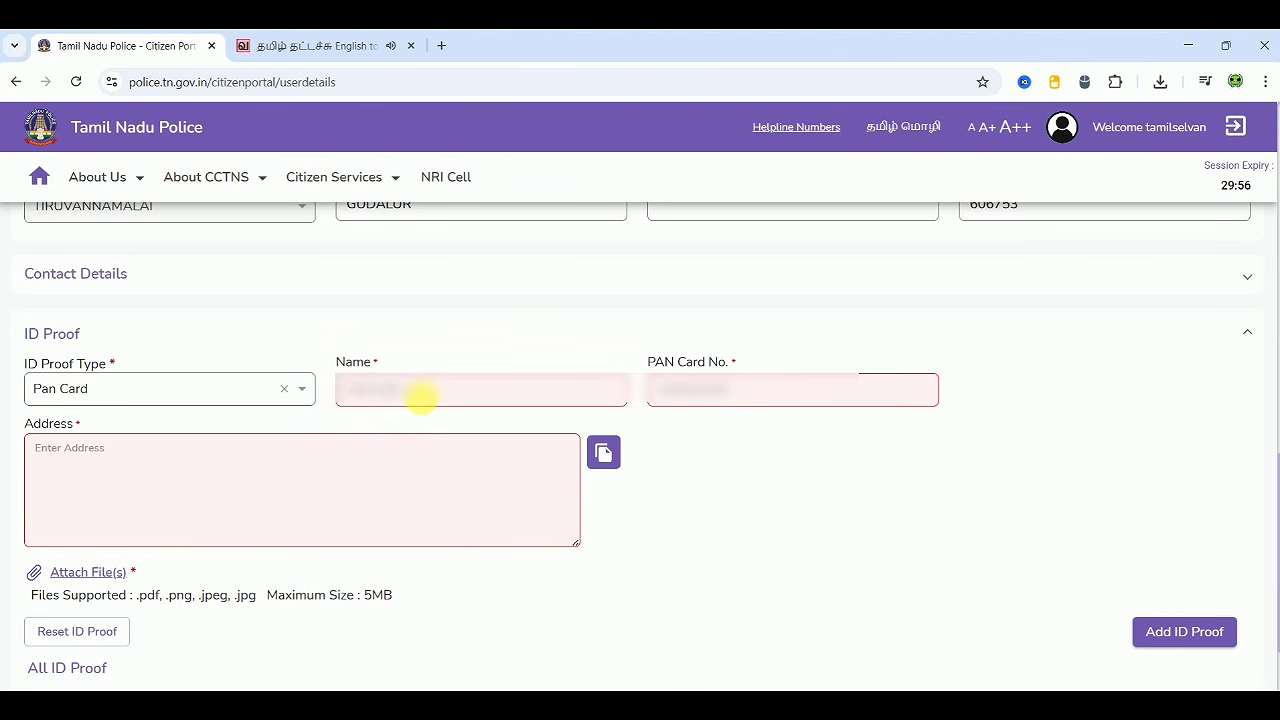
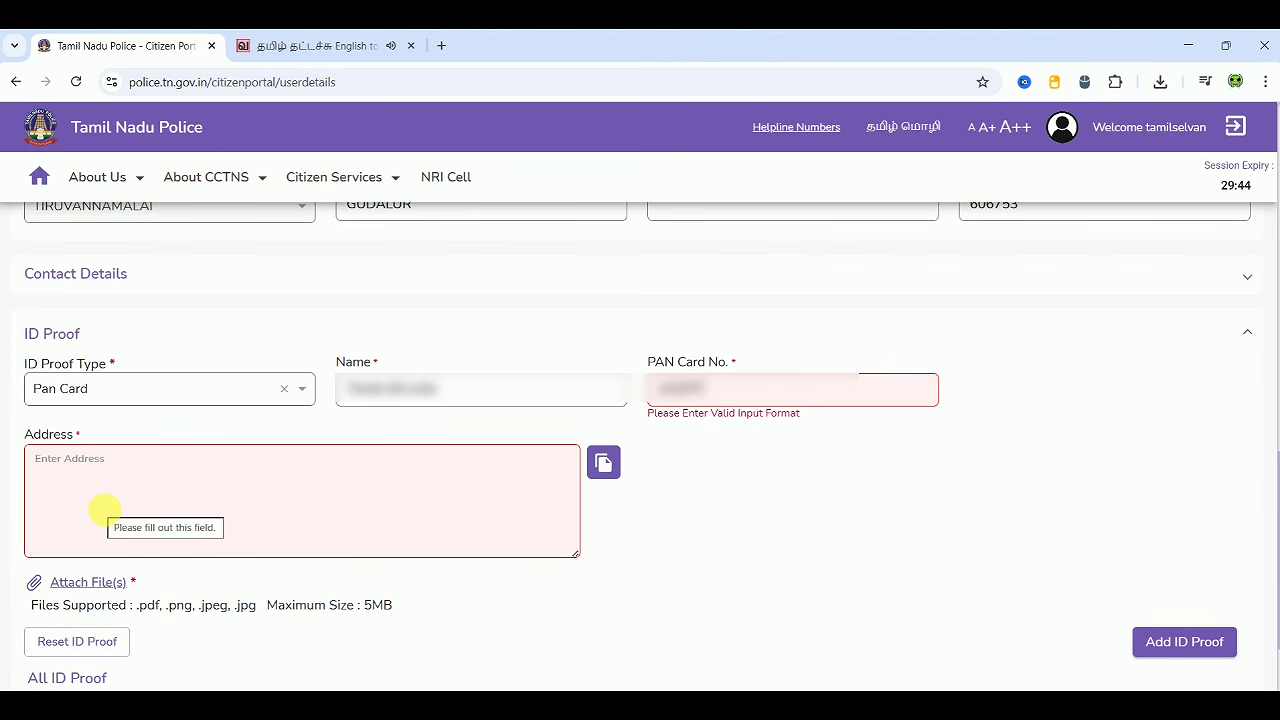
click(104, 510)
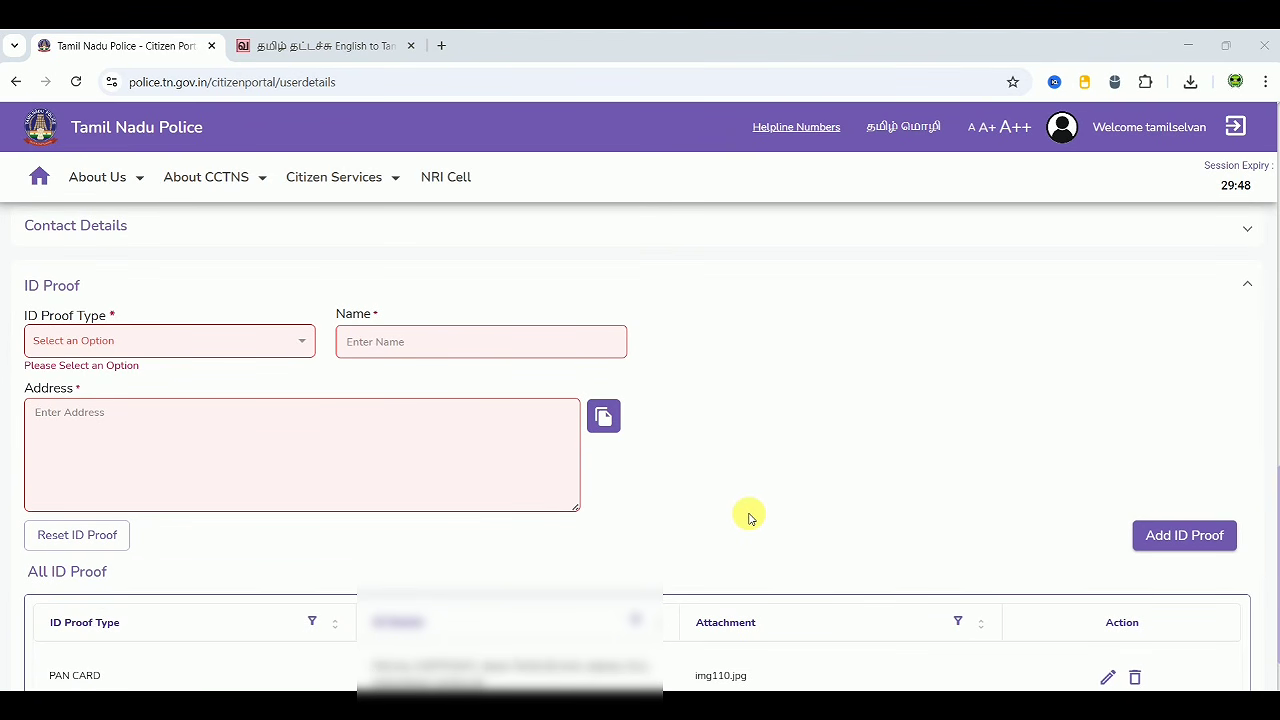
Switch the ID proof type to Photo Proof, then save the profile with its PAN CARD proof listed.
click(240, 344)
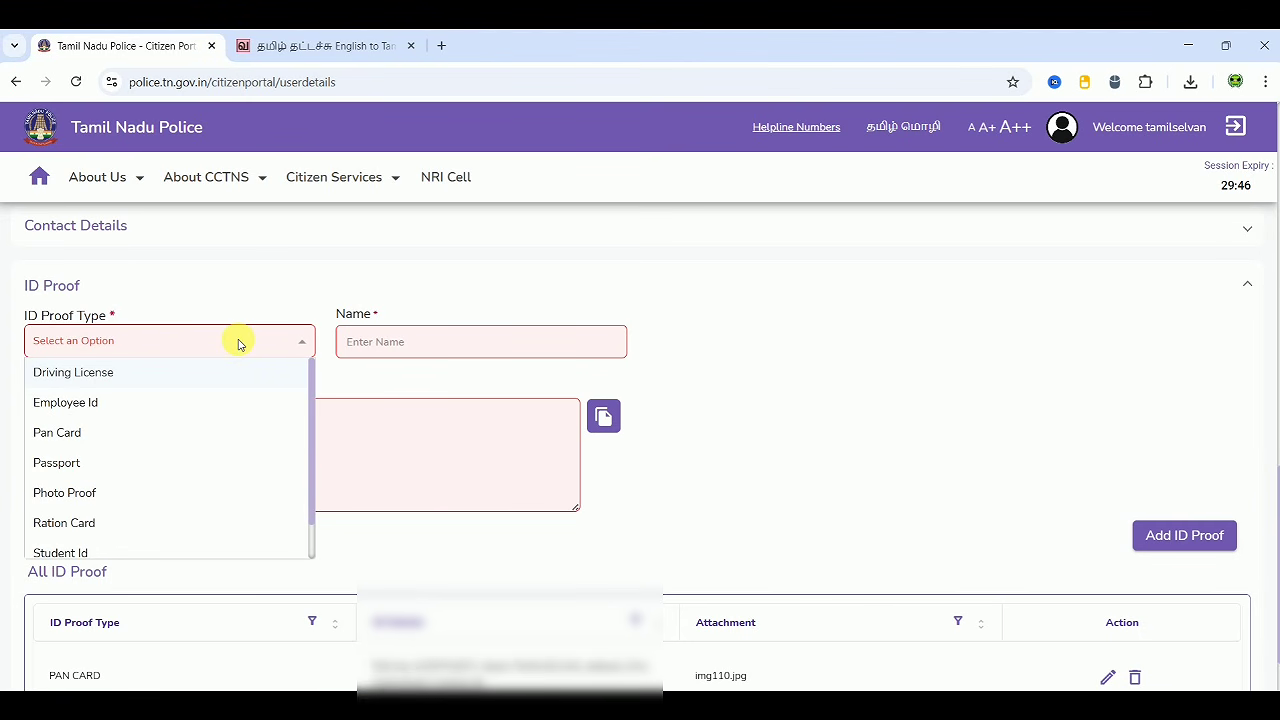
click(122, 496)
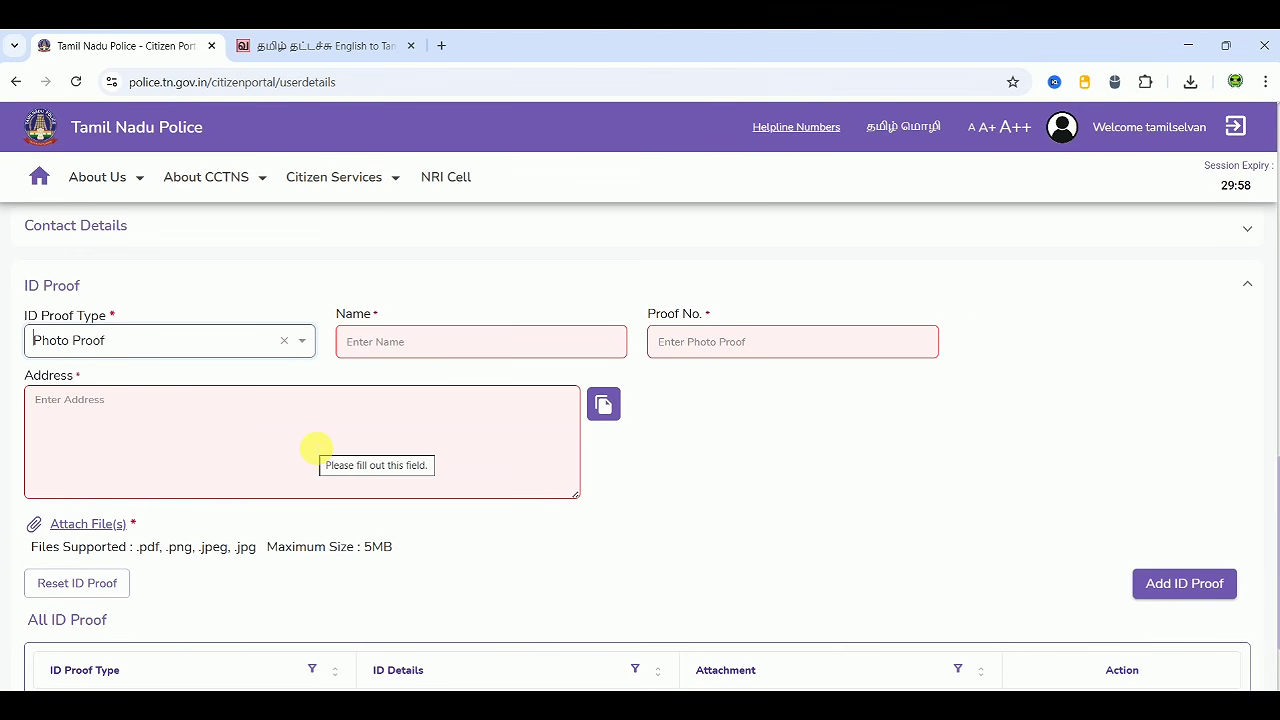
click(782, 424)
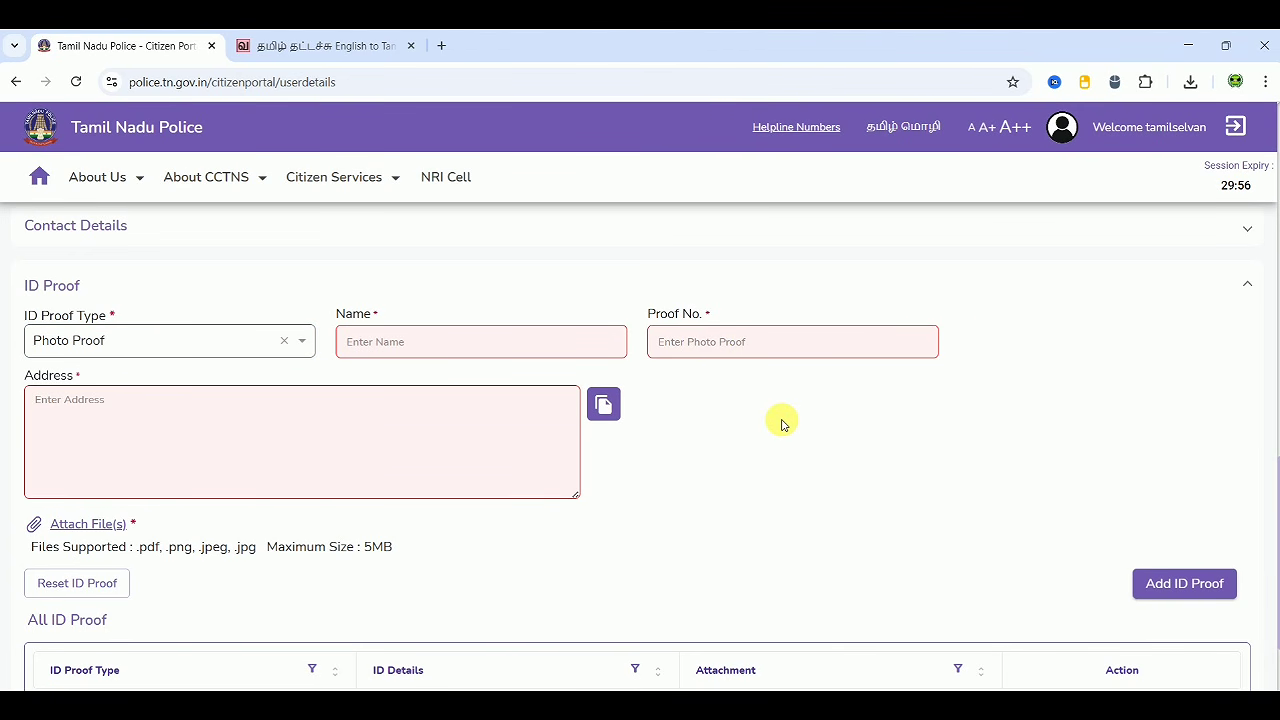
scroll(782, 424, down, 2)
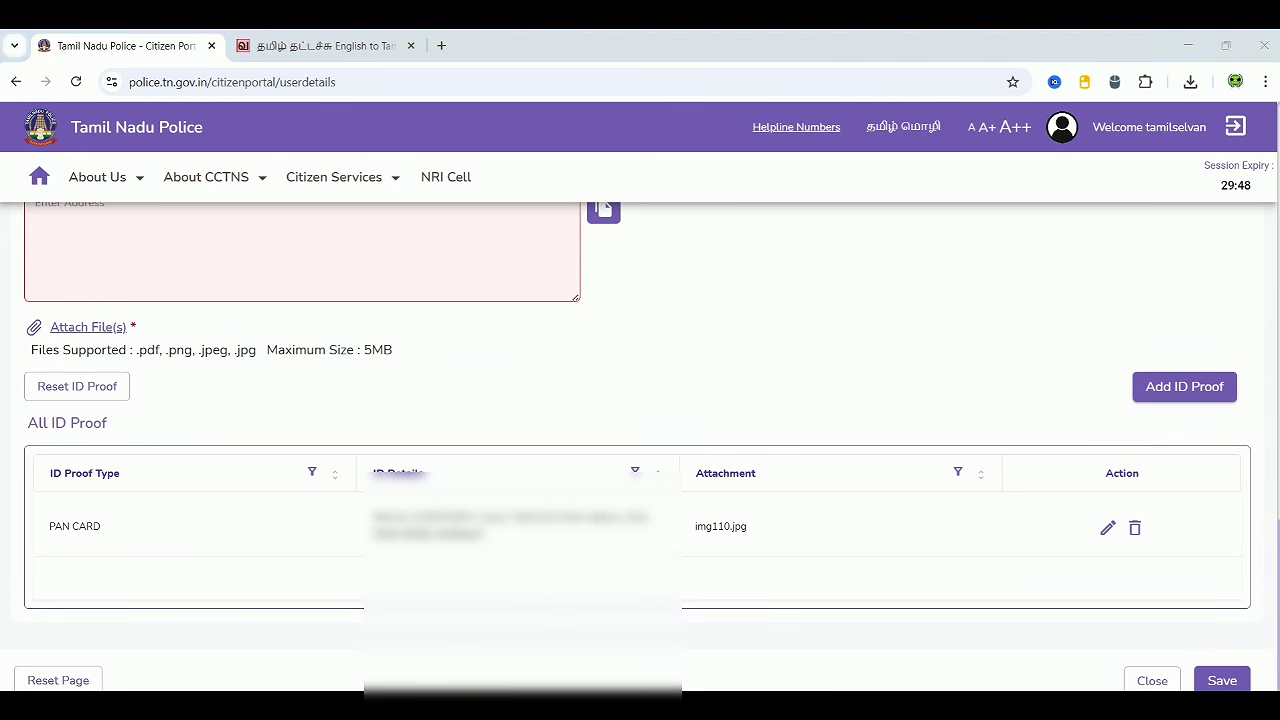
click(1222, 680)
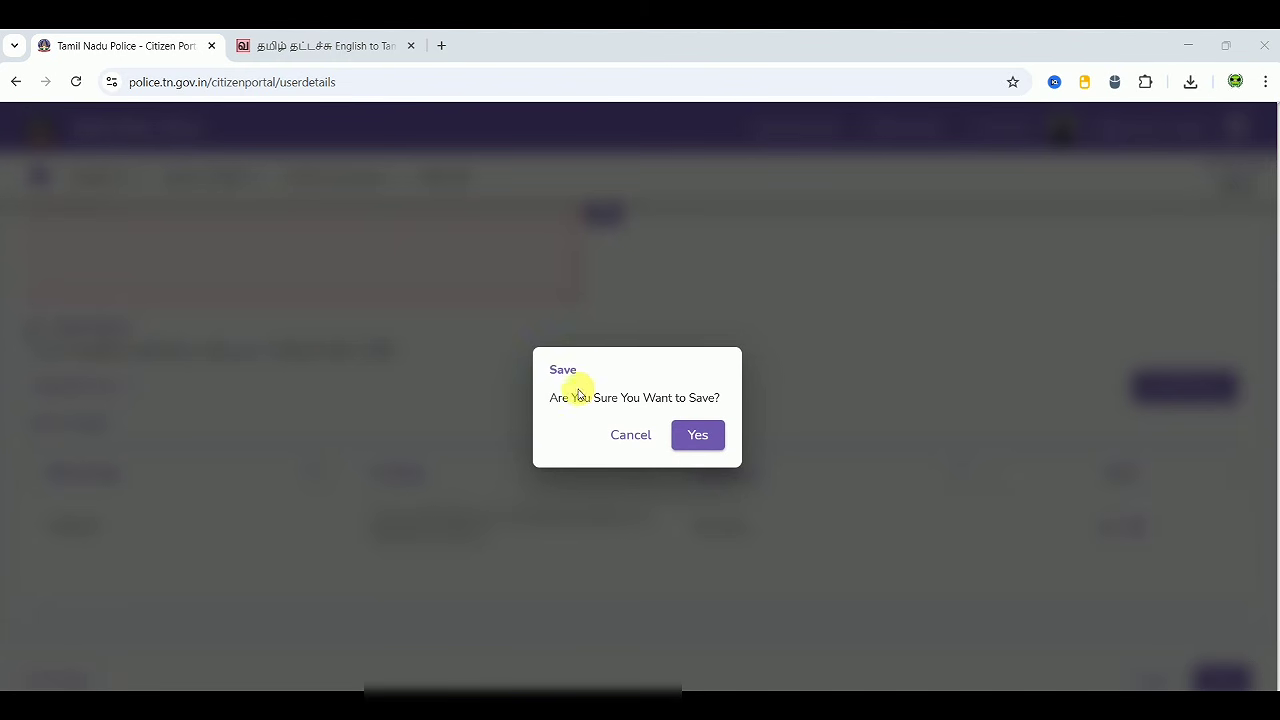
Confirm the profile save with Yes.
click(715, 437)
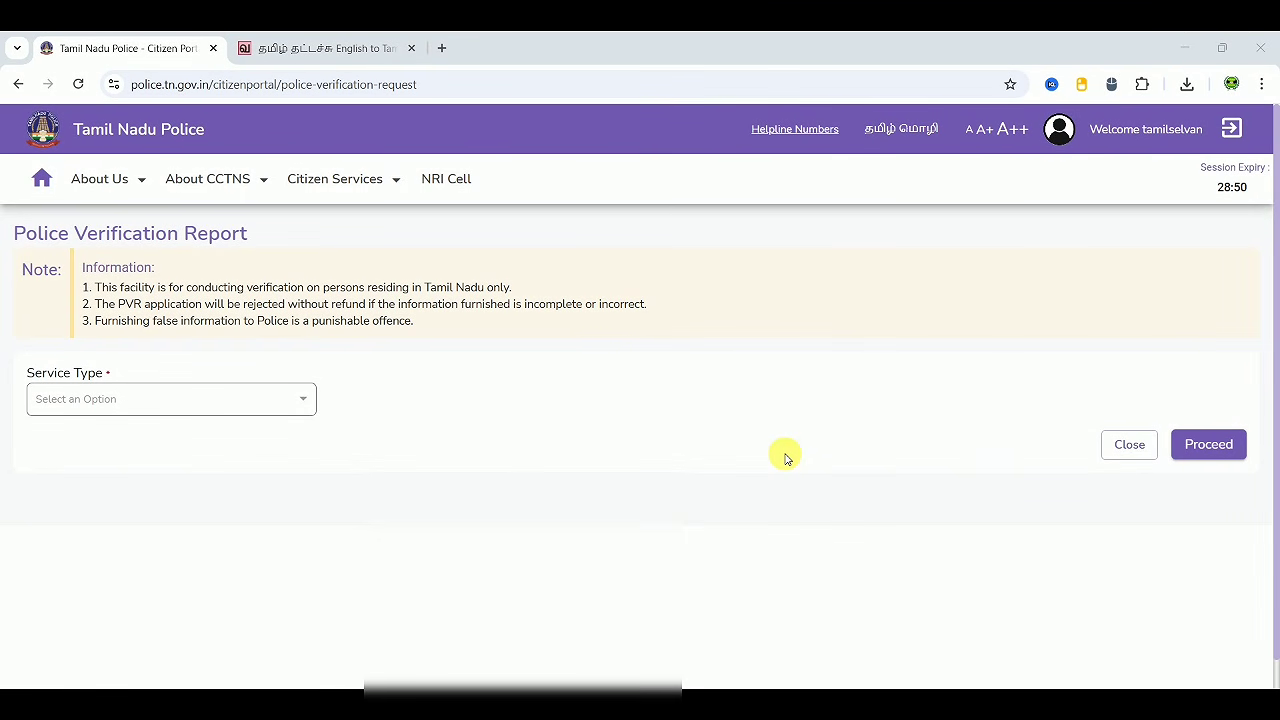
Choose SELF VERIFICATION as the service type, proceed, and confirm.
click(267, 410)
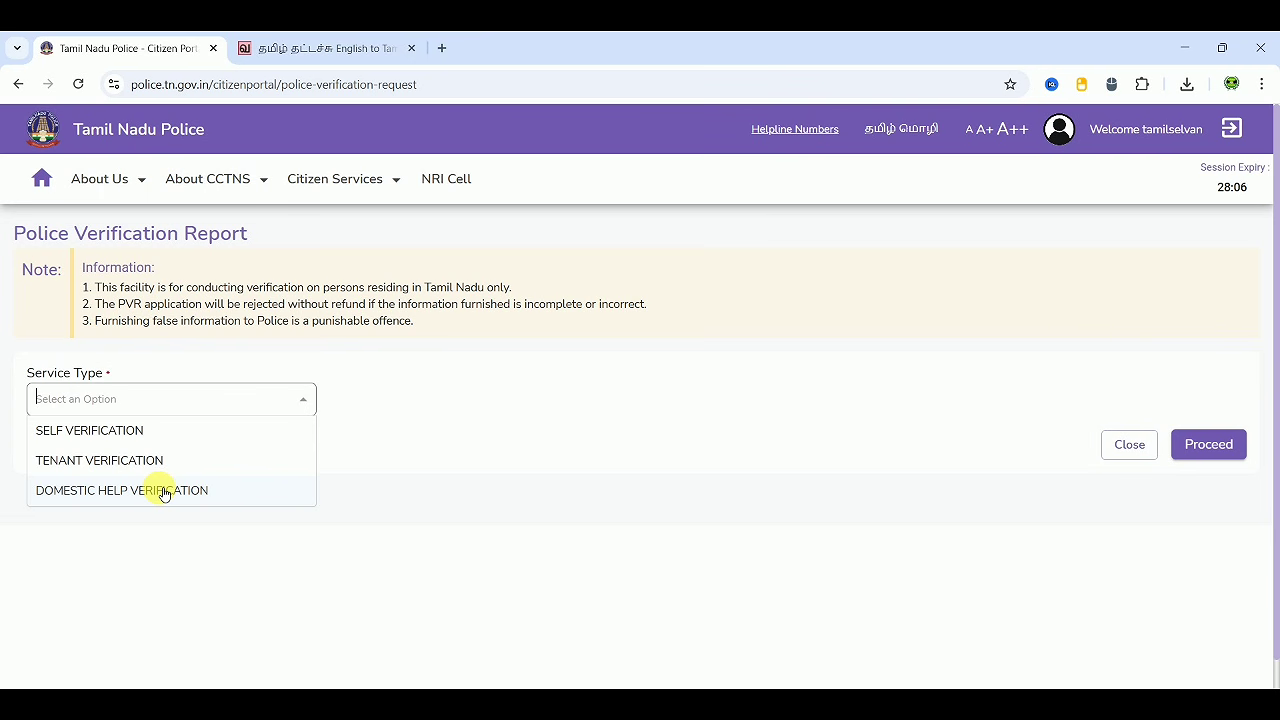
click(133, 438)
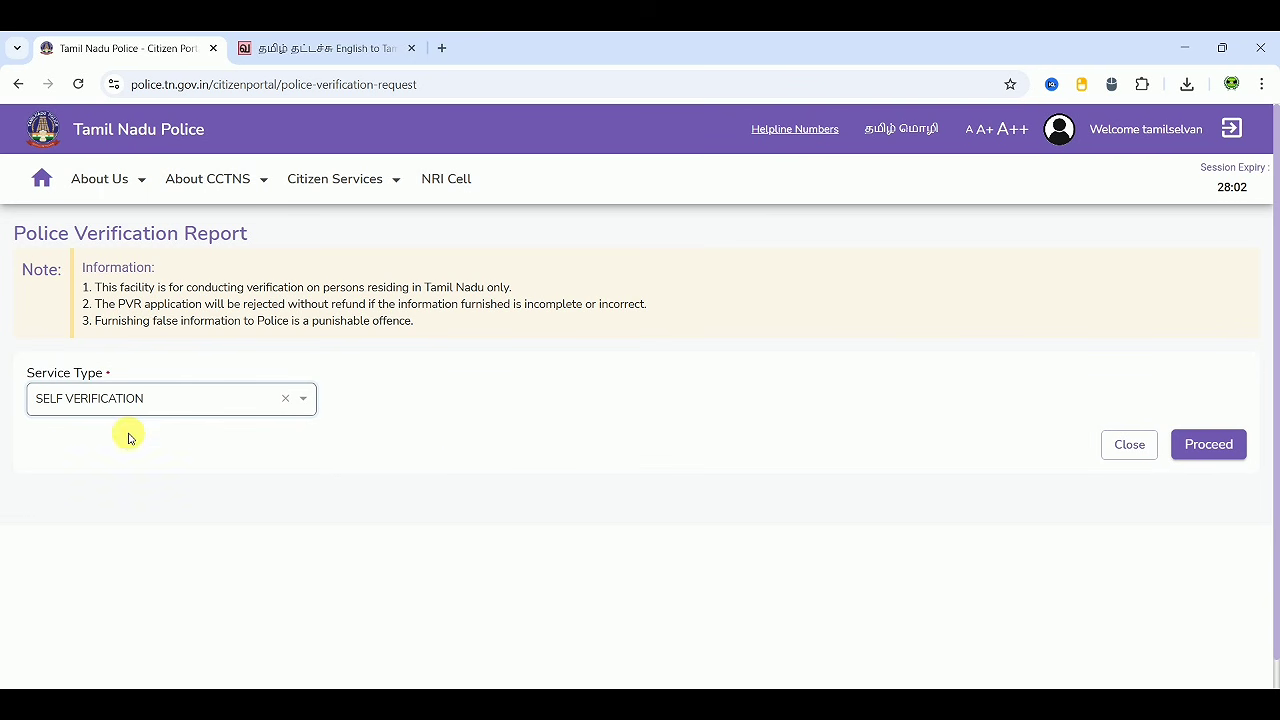
click(1212, 446)
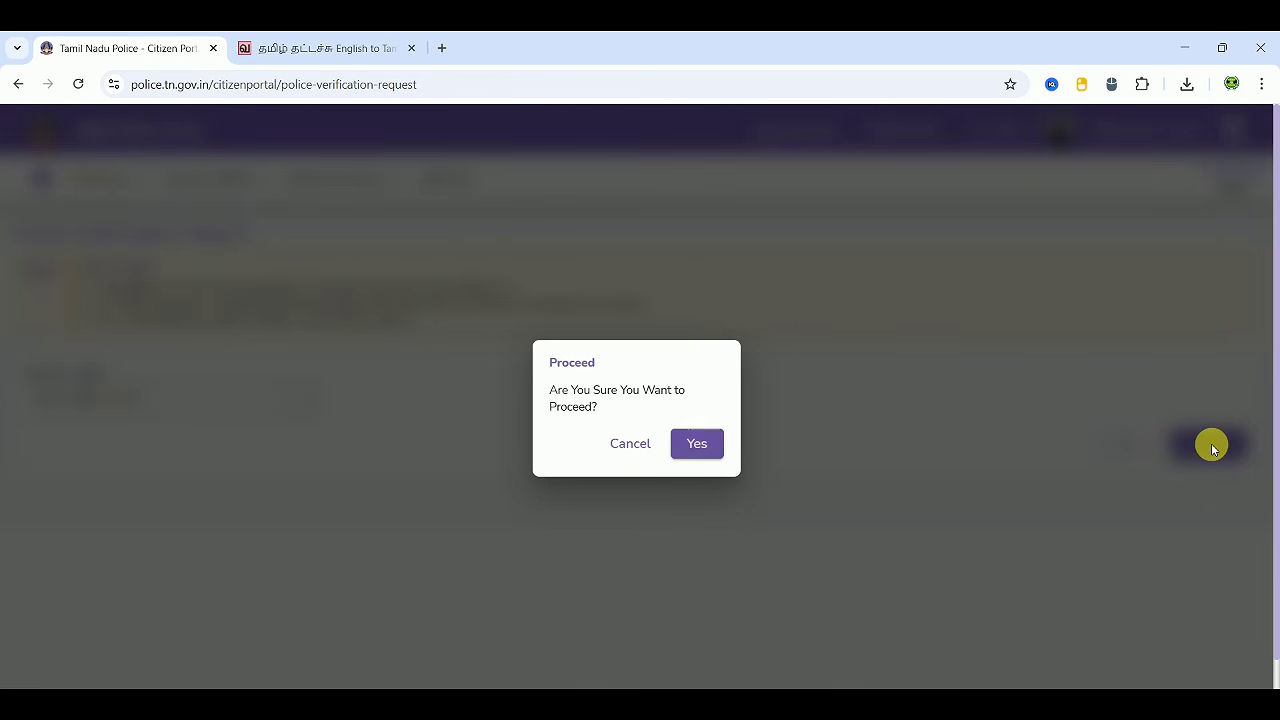
click(703, 443)
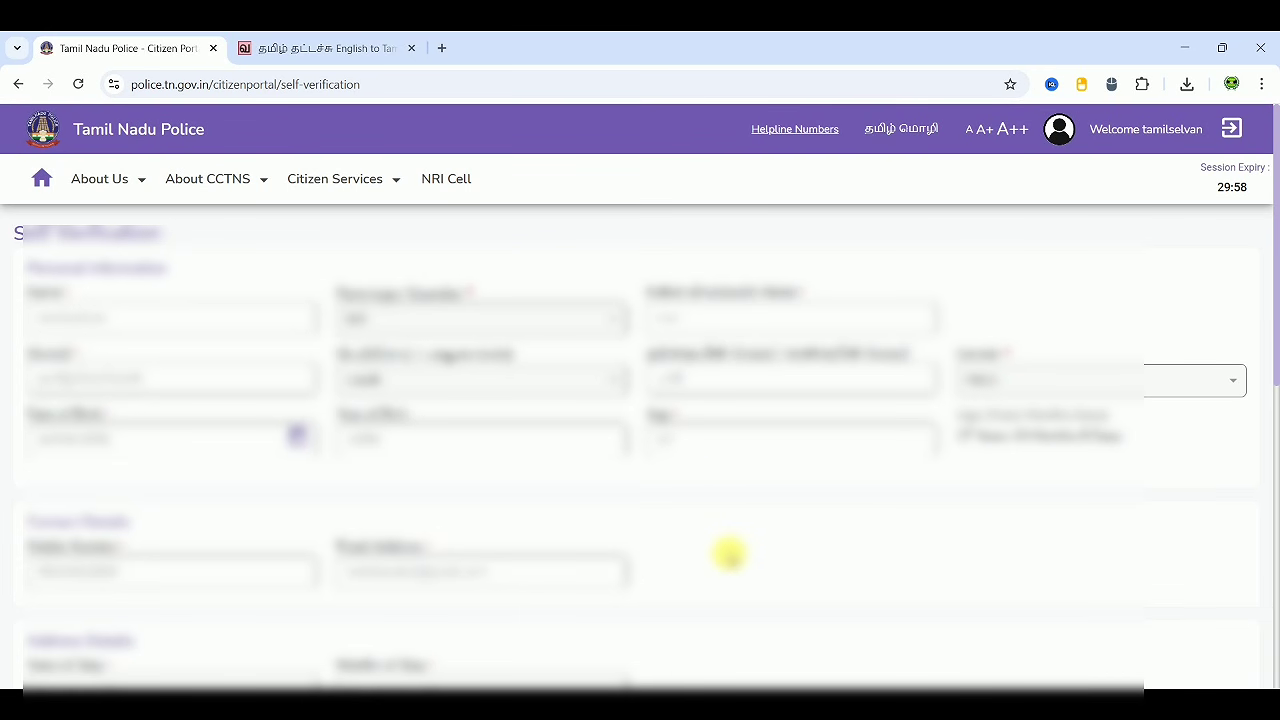
Enter 25 years and 10 months of stay and tick the declaration checkbox.
scroll(730, 553, down, 4)
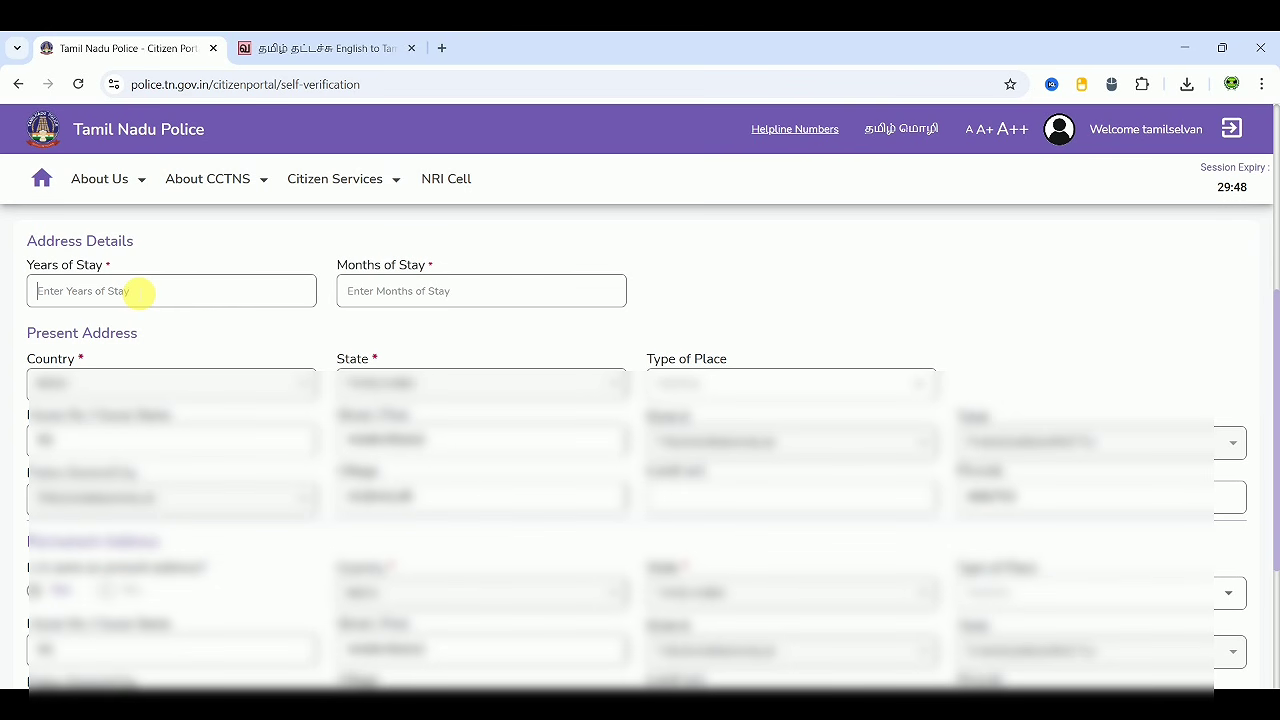
text(25)
click(430, 297)
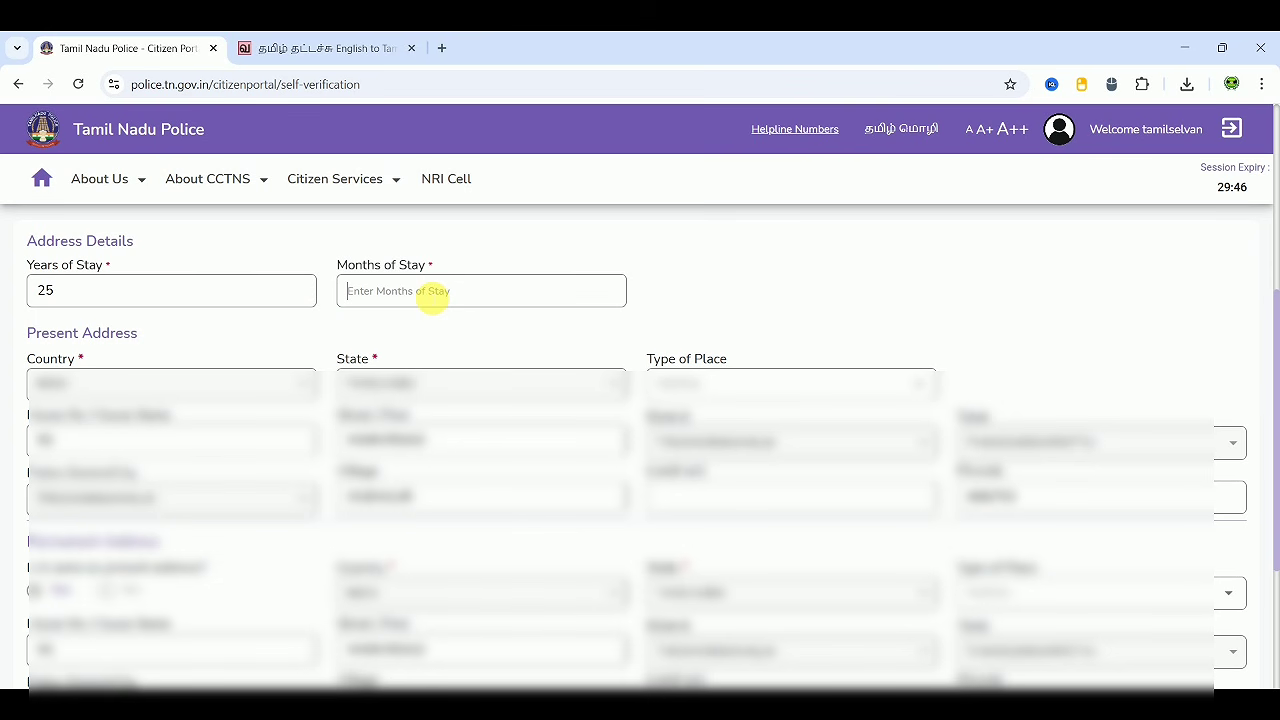
text(10)
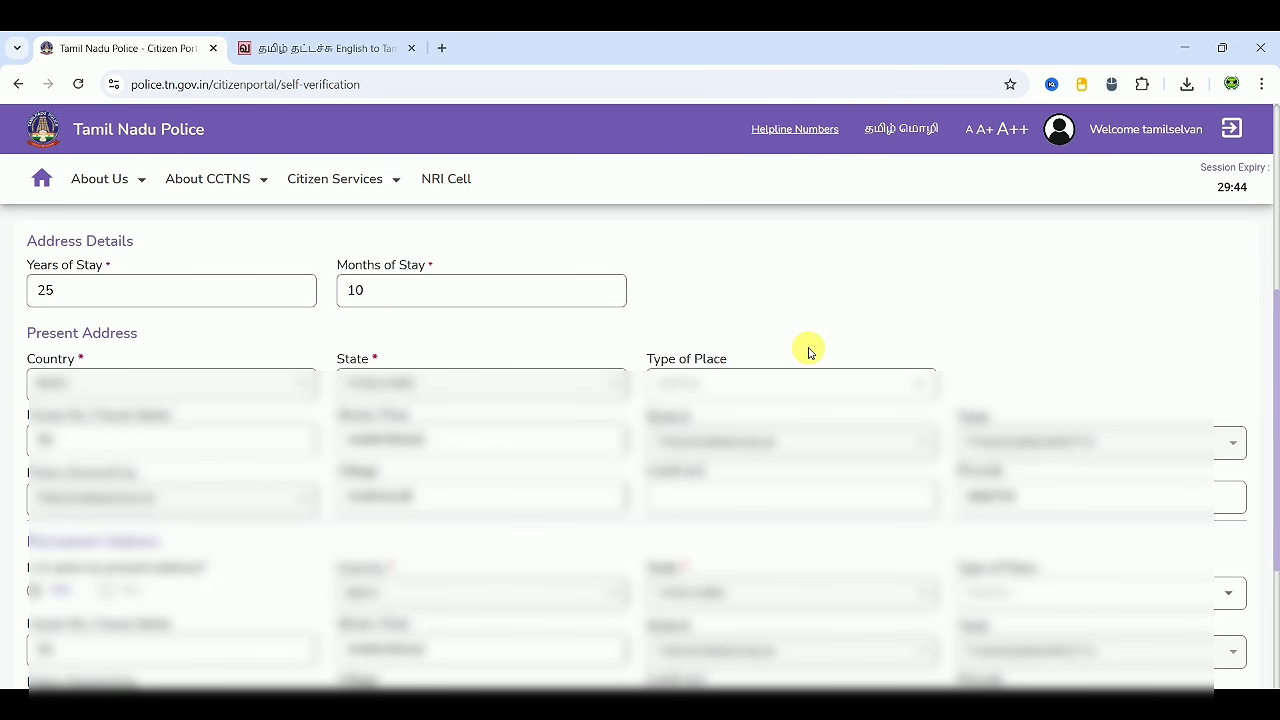
scroll(818, 318, down, 3)
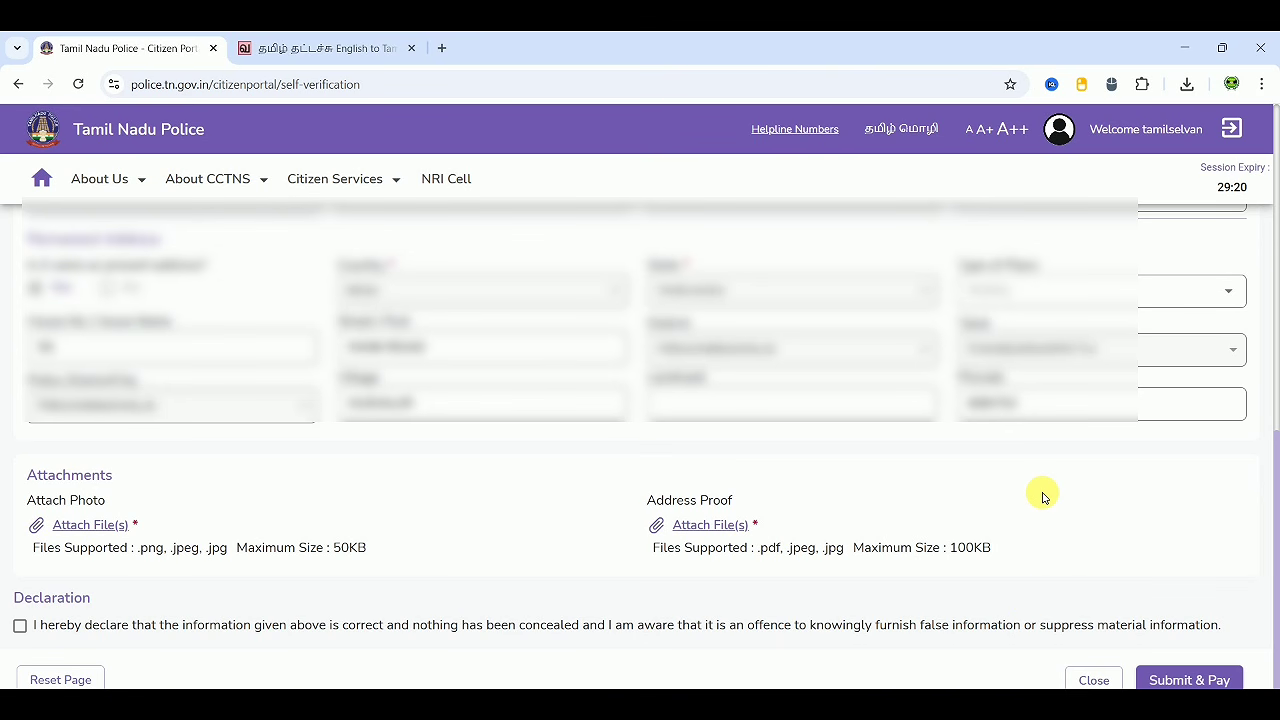
click(20, 625)
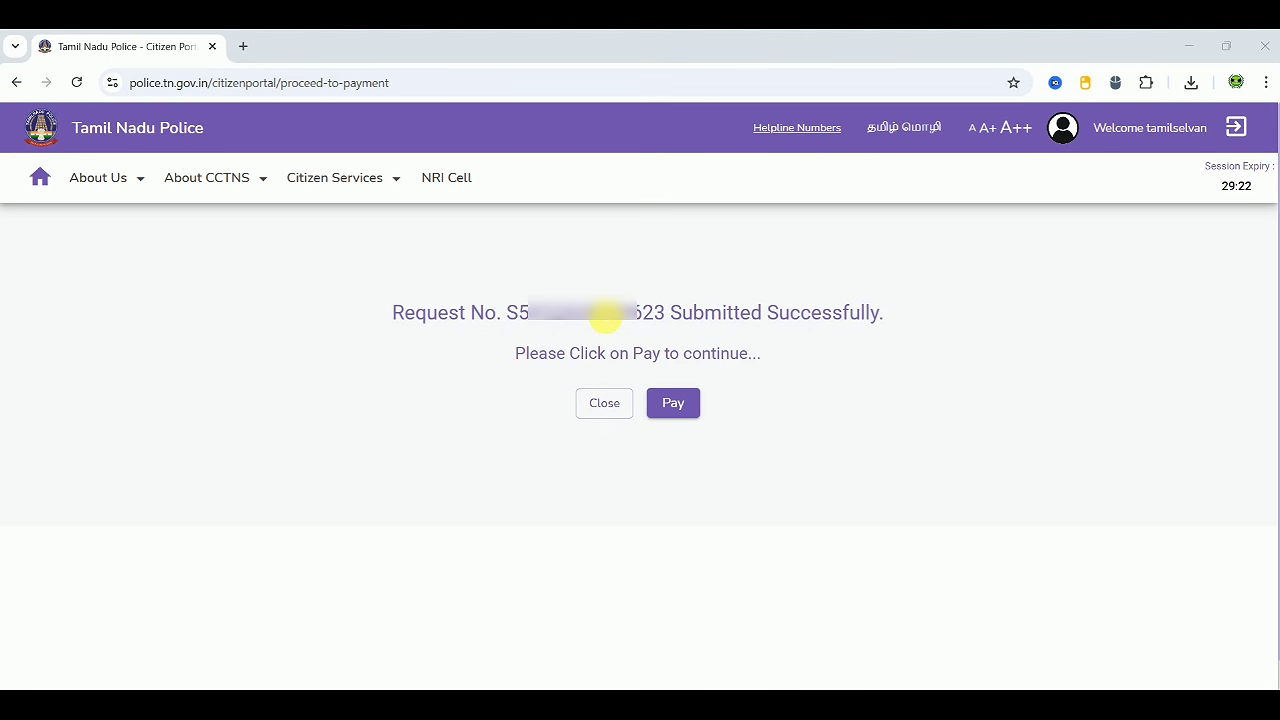
click(694, 402)
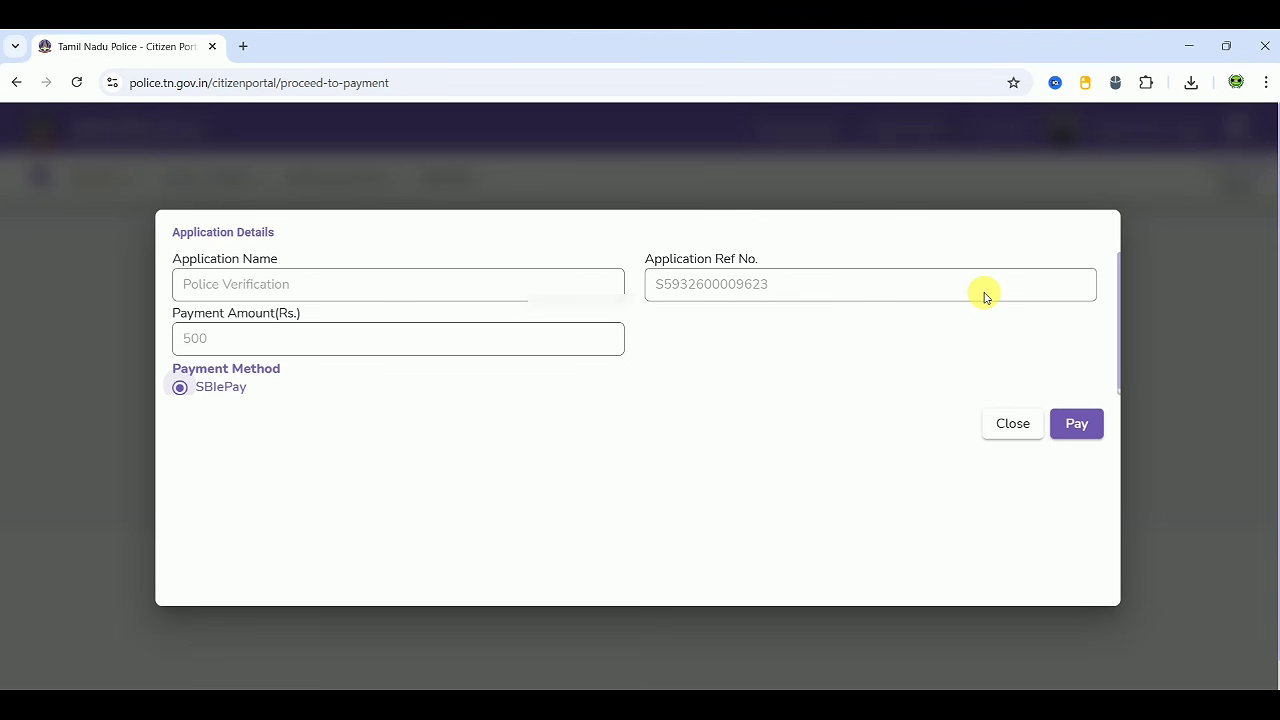
click(1012, 424)
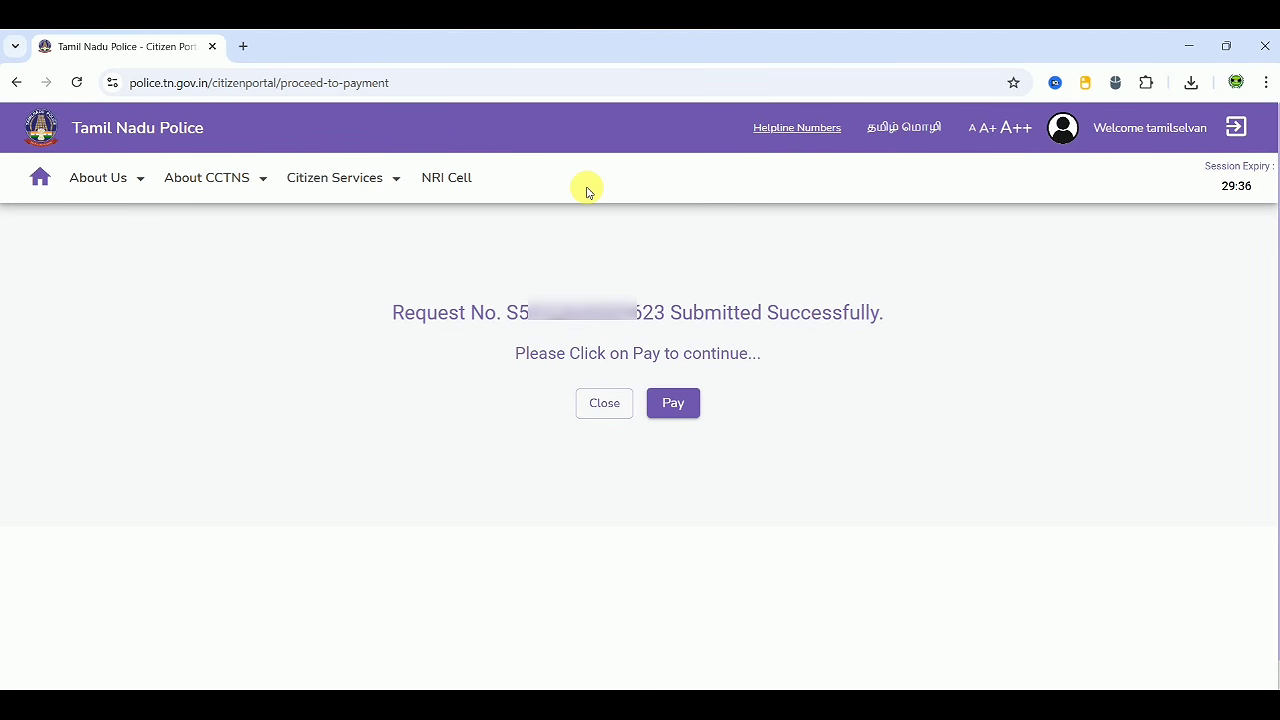
Go to Citizen Services > Paid Services > Police Verification > Verify.
click(380, 178)
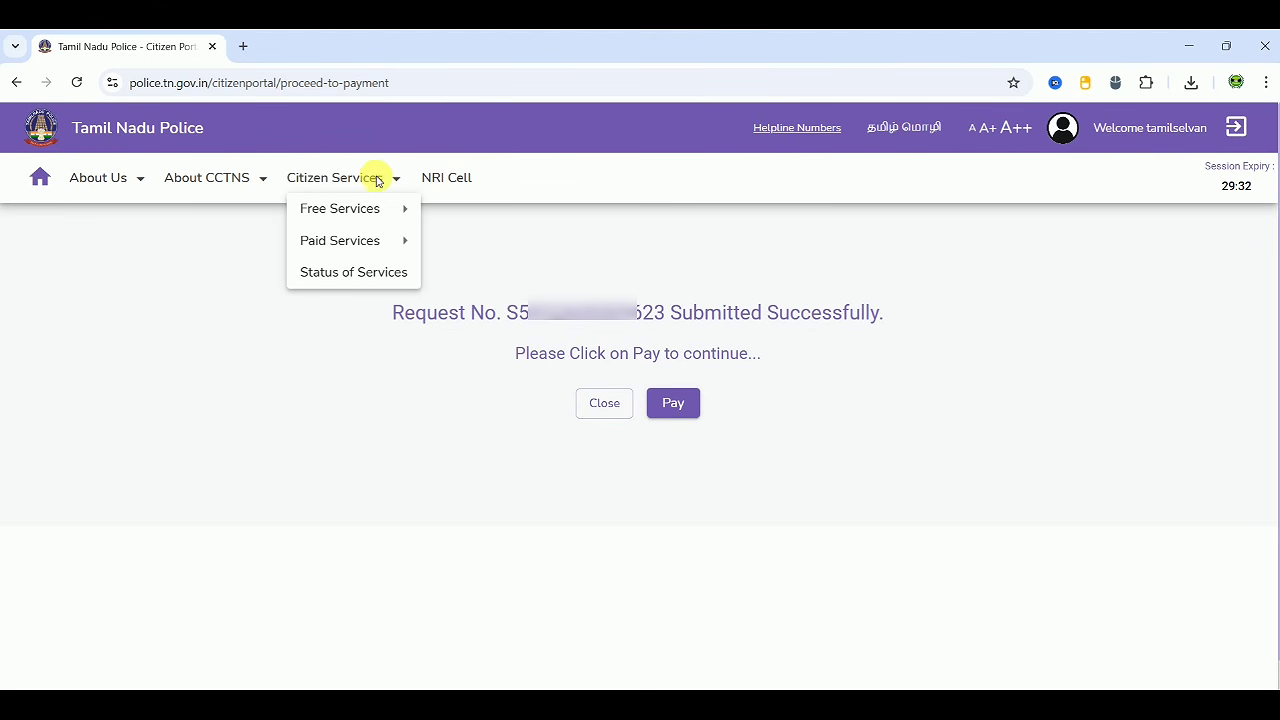
mouse_move(390, 247)
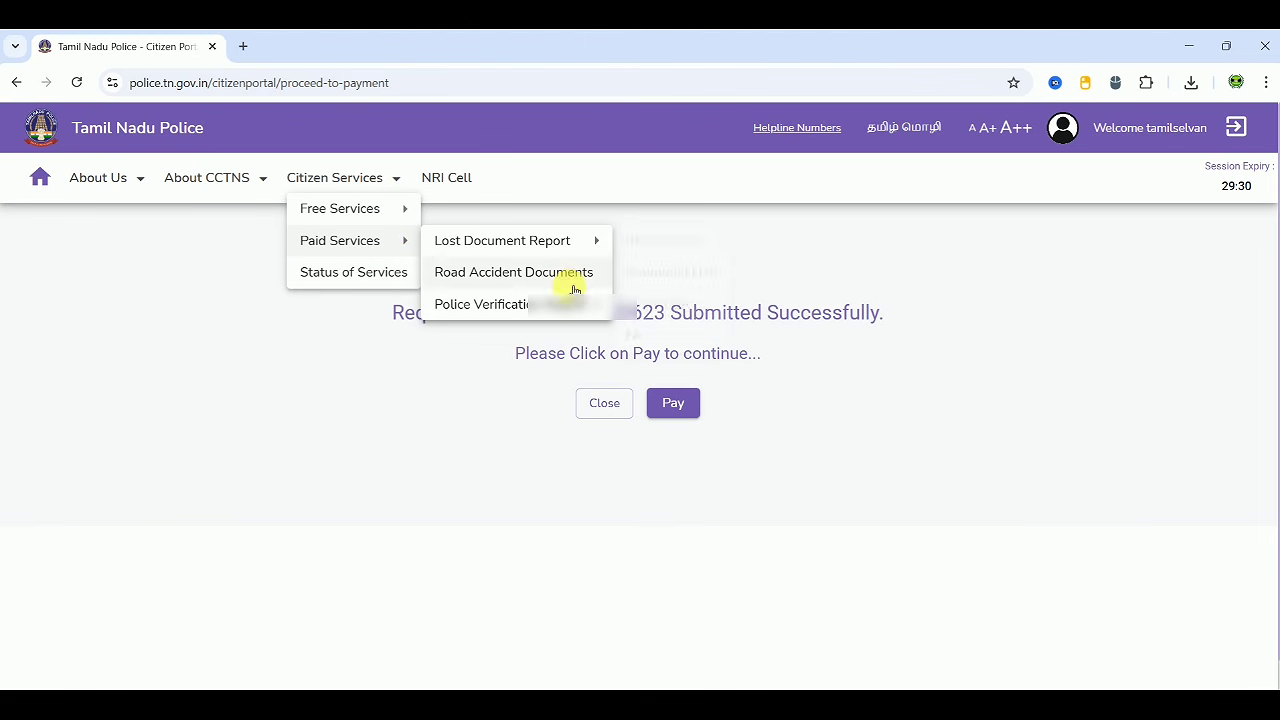
mouse_move(571, 303)
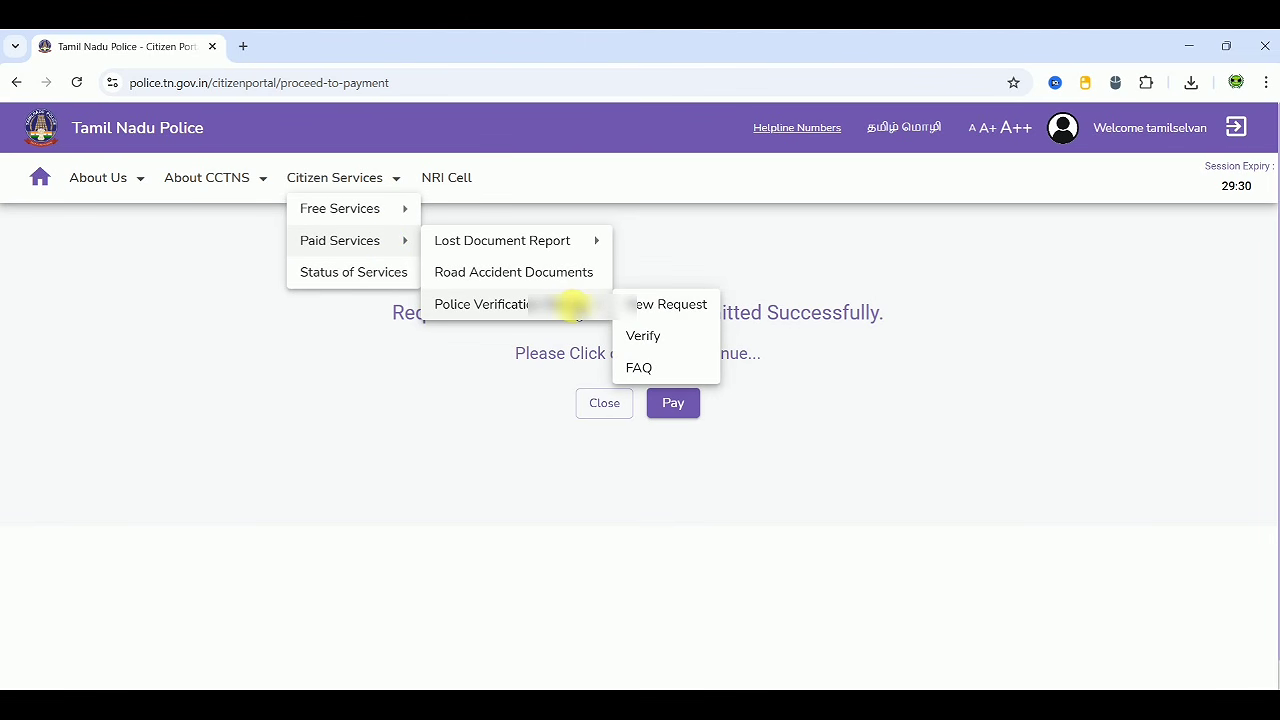
click(648, 337)
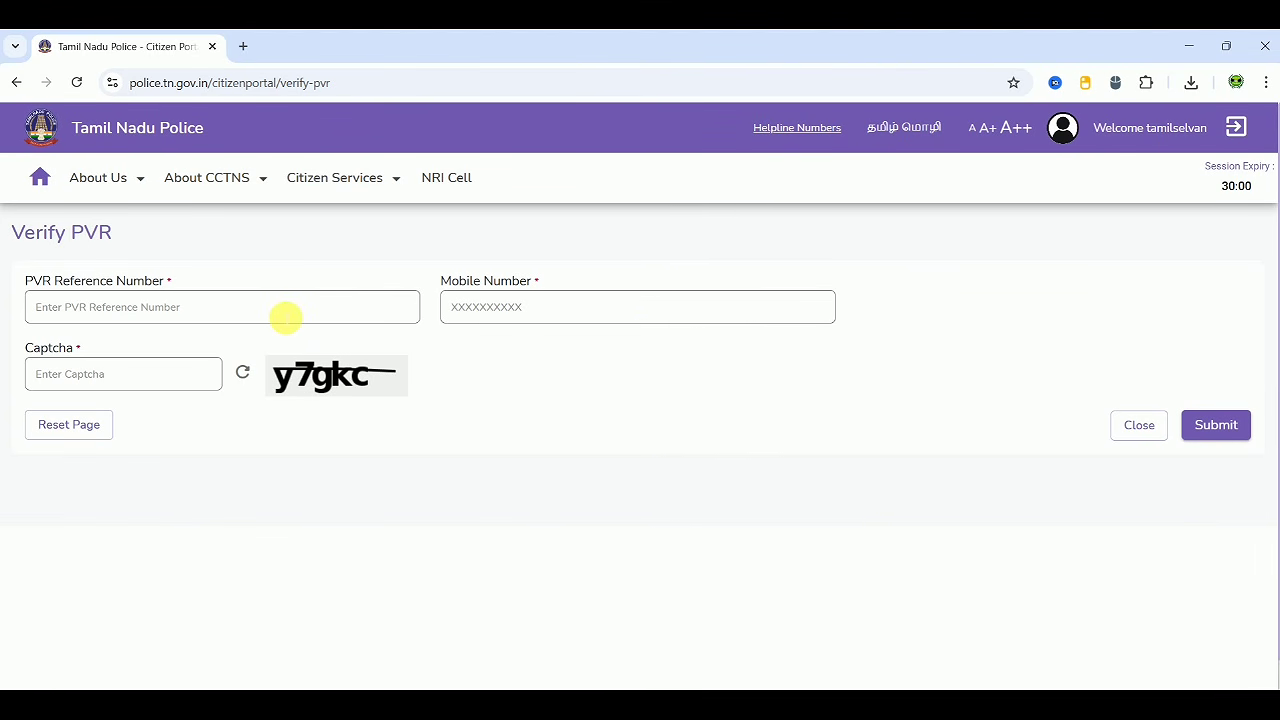